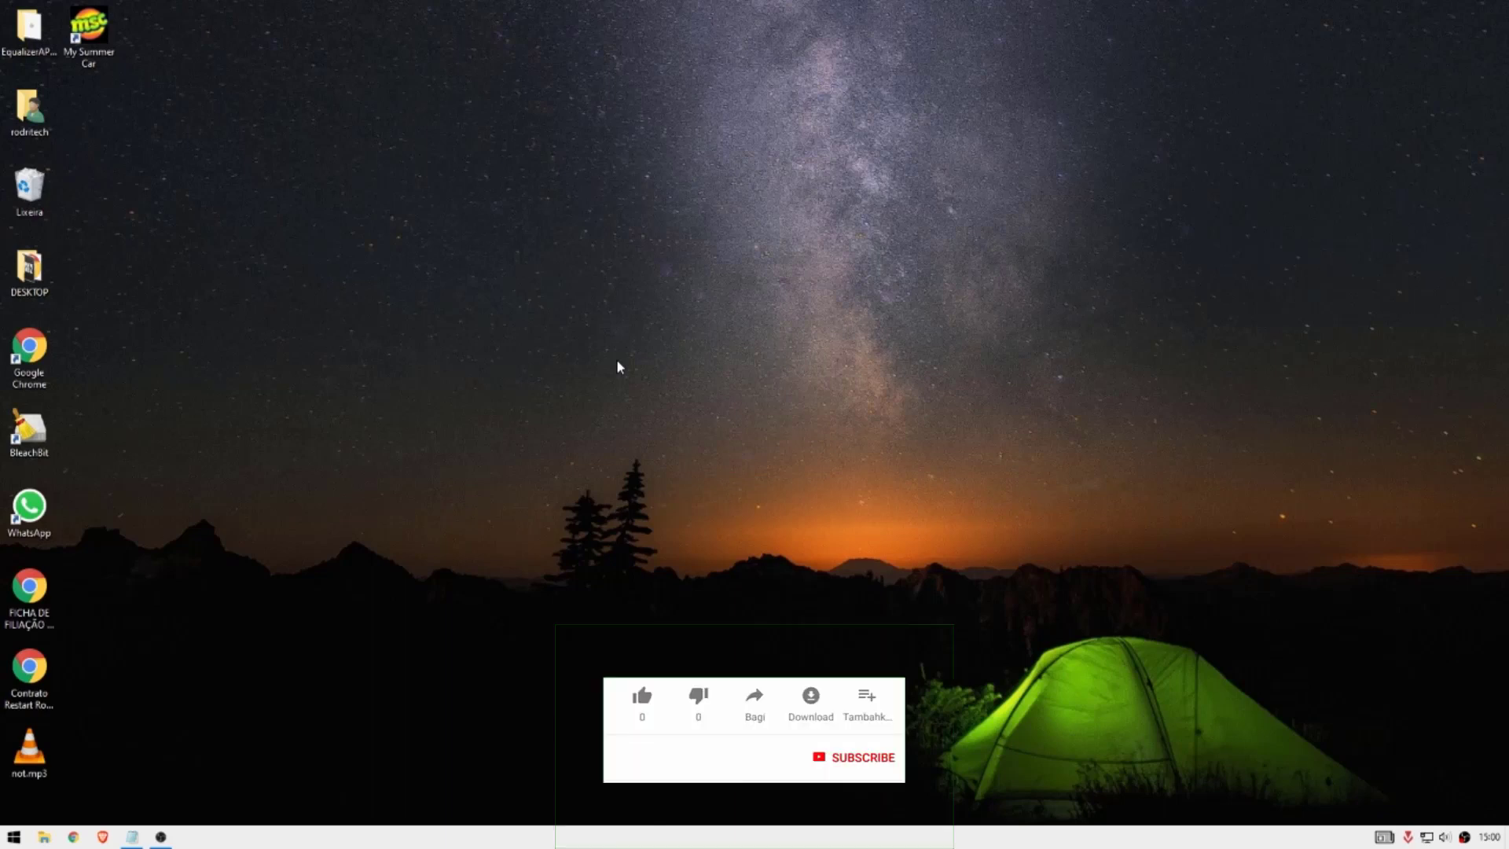
# Open the optimization checklist in Notepad and highlight item 1 about energy and cleaning C:, and minimize the note.
pyautogui.click(132, 836)
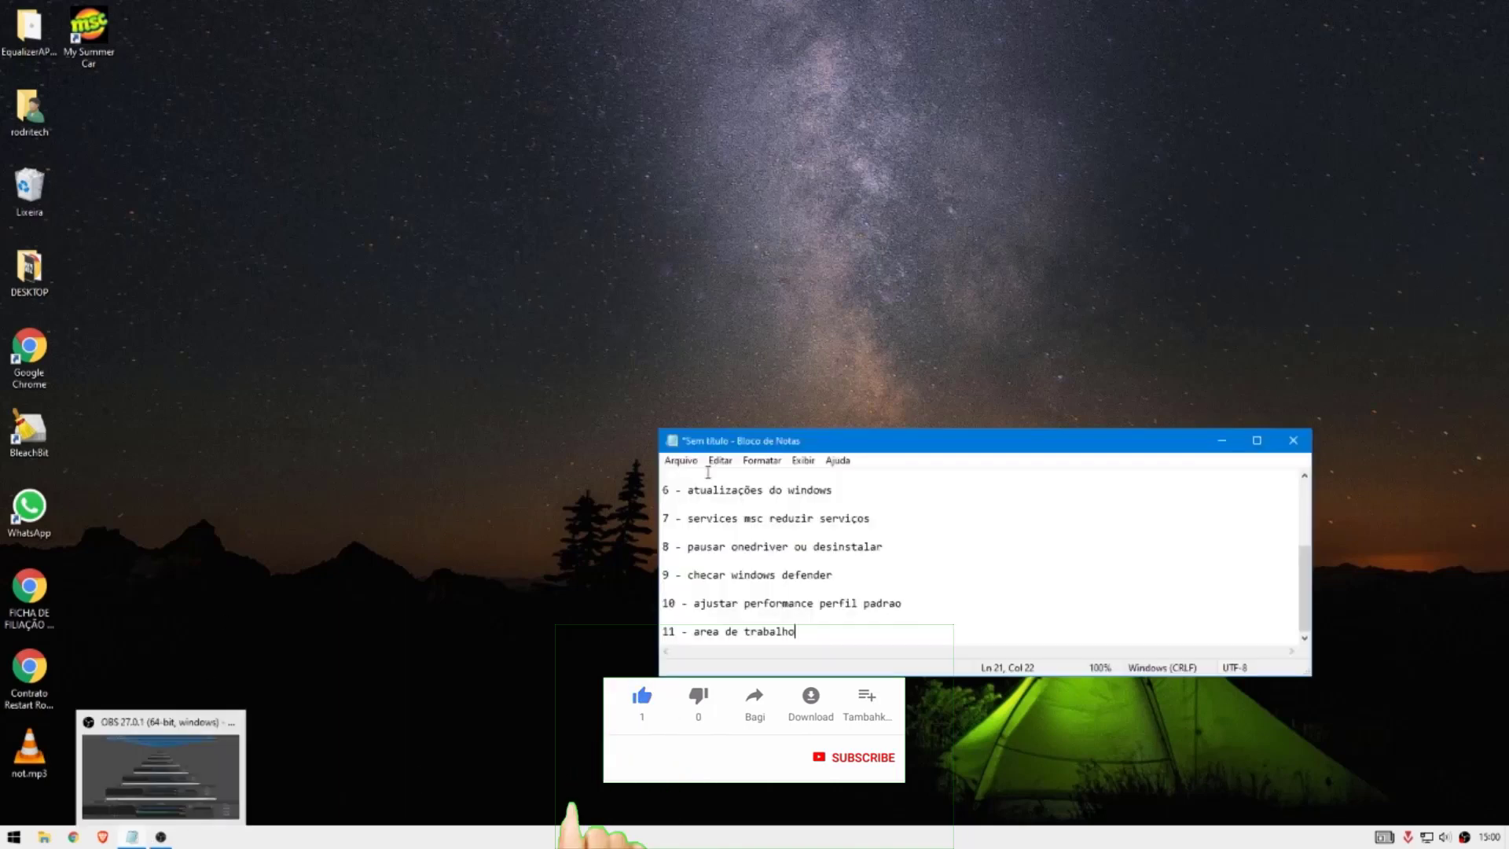
pyautogui.scroll(3, 1220, 551)
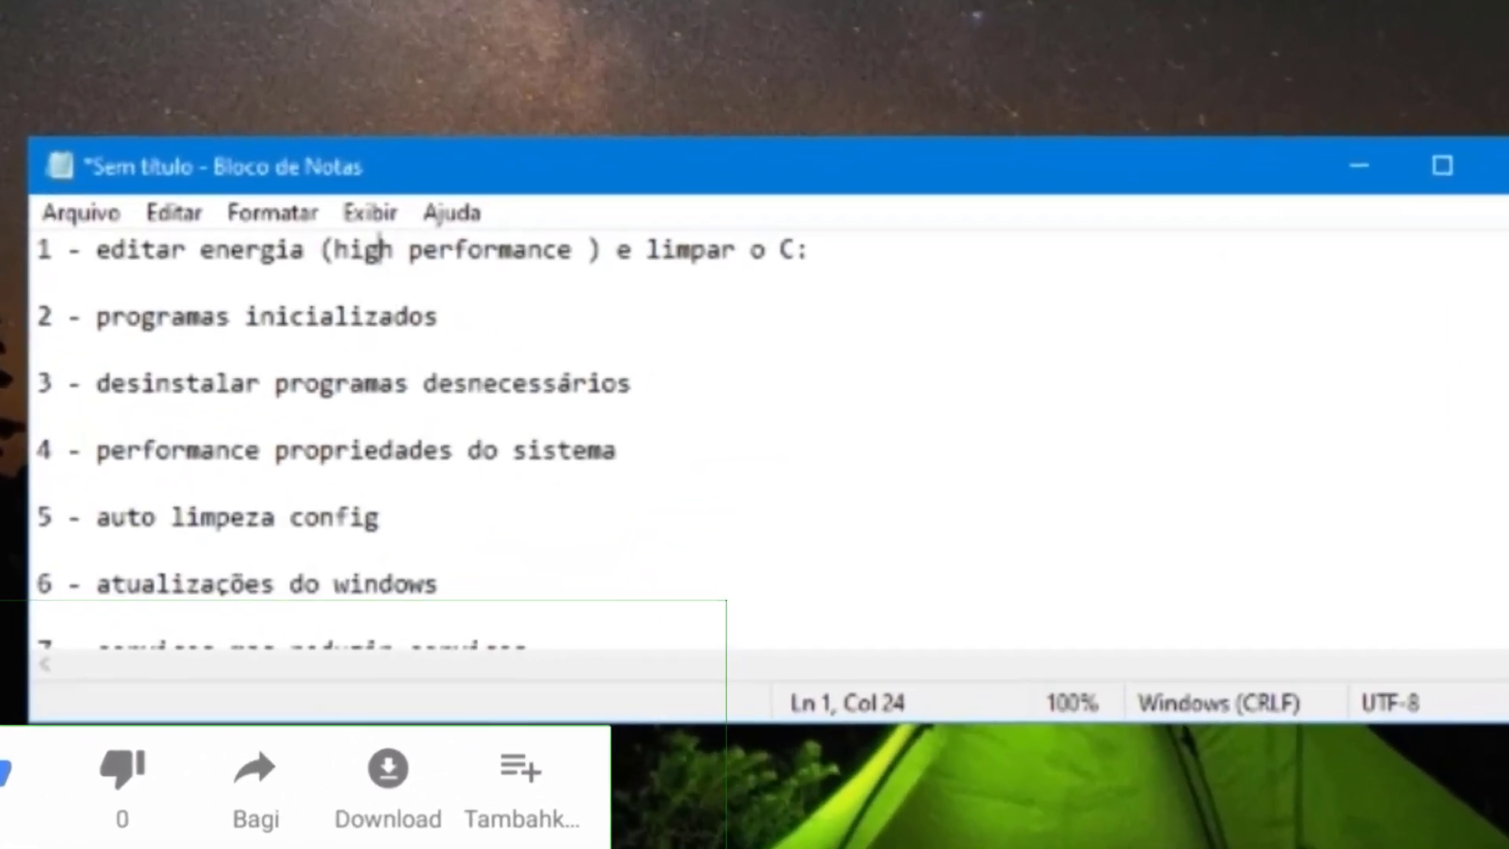
pyautogui.click(478, 342)
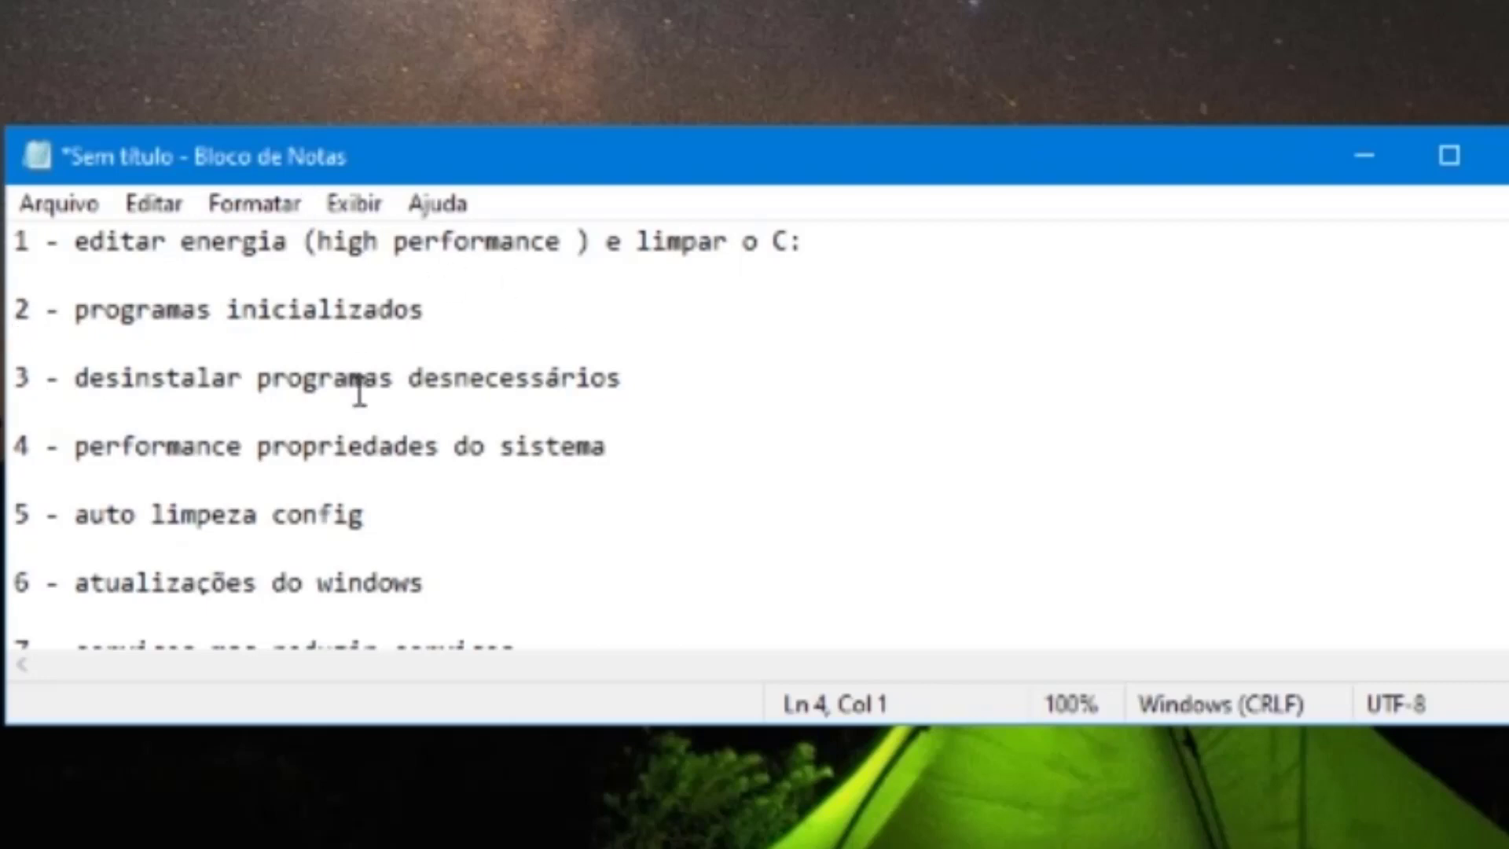
pyautogui.click(393, 244)
pyautogui.click(257, 283)
pyautogui.moveTo(916, 249); pyautogui.dragTo(16, 244)
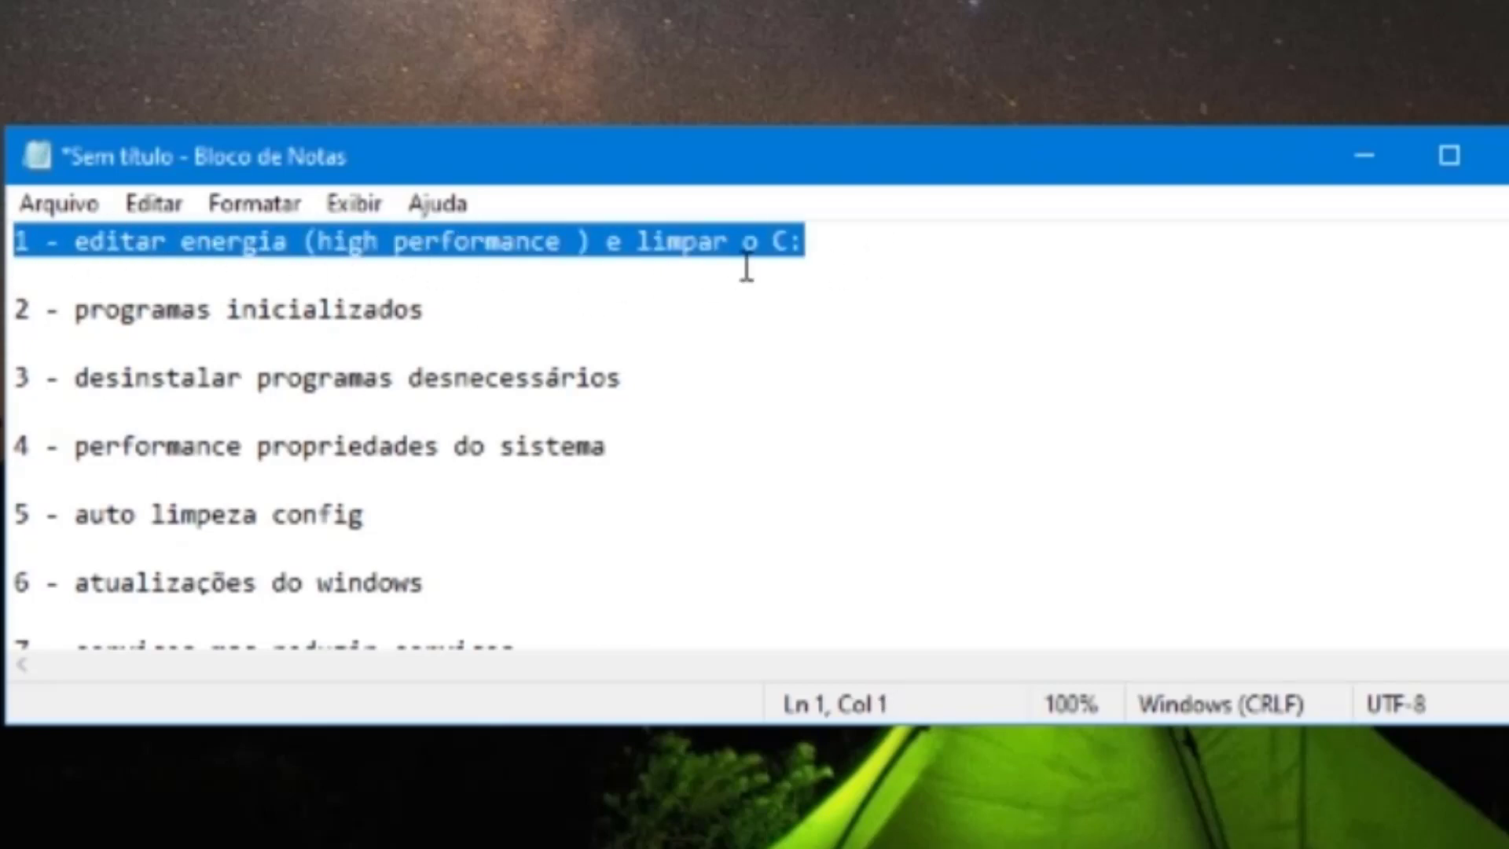
pyautogui.click(1365, 157)
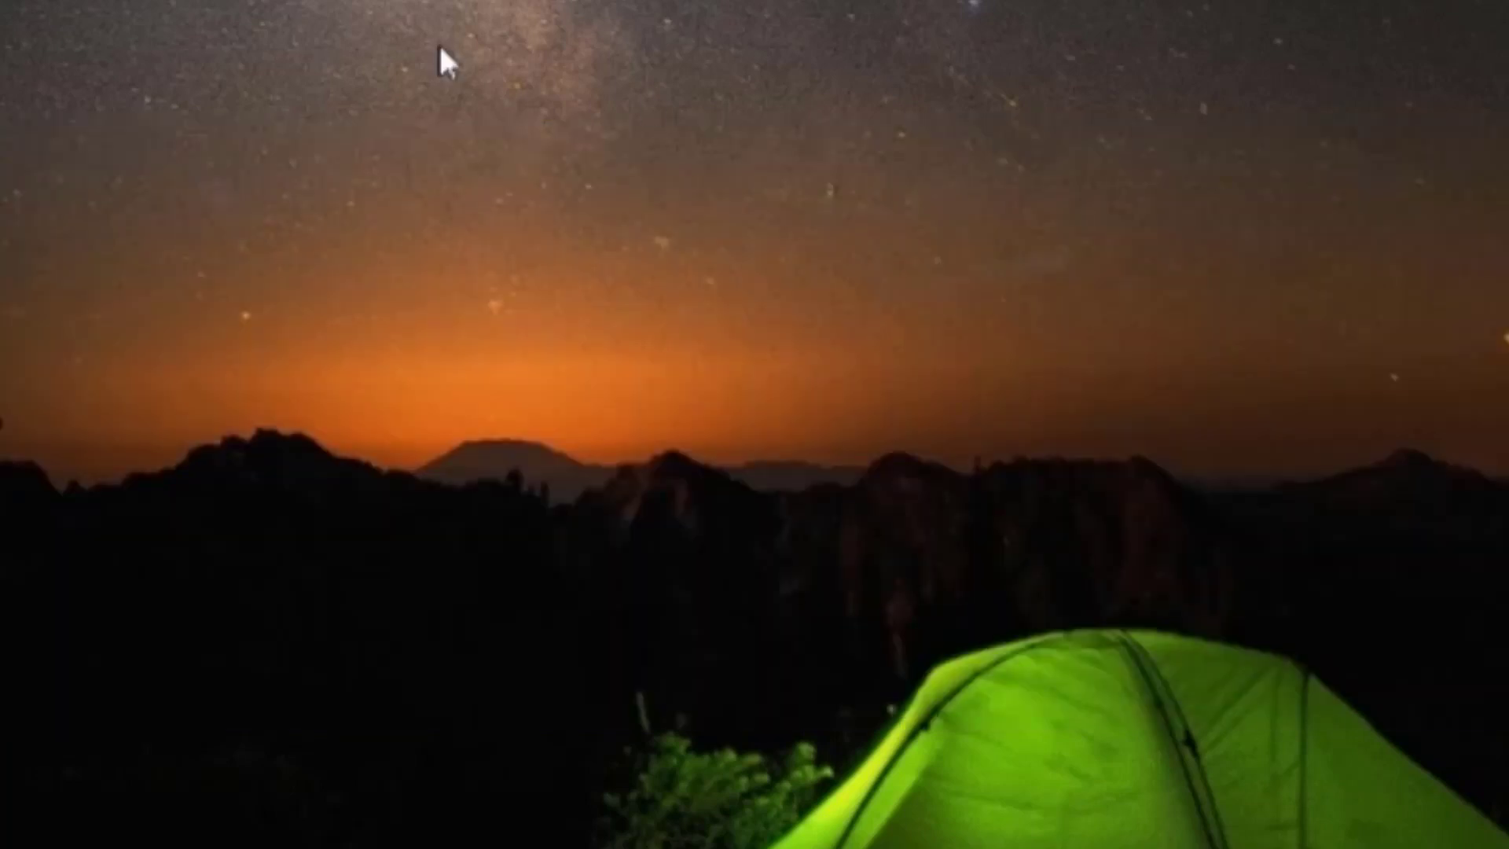
# Search Windows for "energia", open the power options and start creating a new power plan.
pyautogui.press('super')
pyautogui.write('energia')
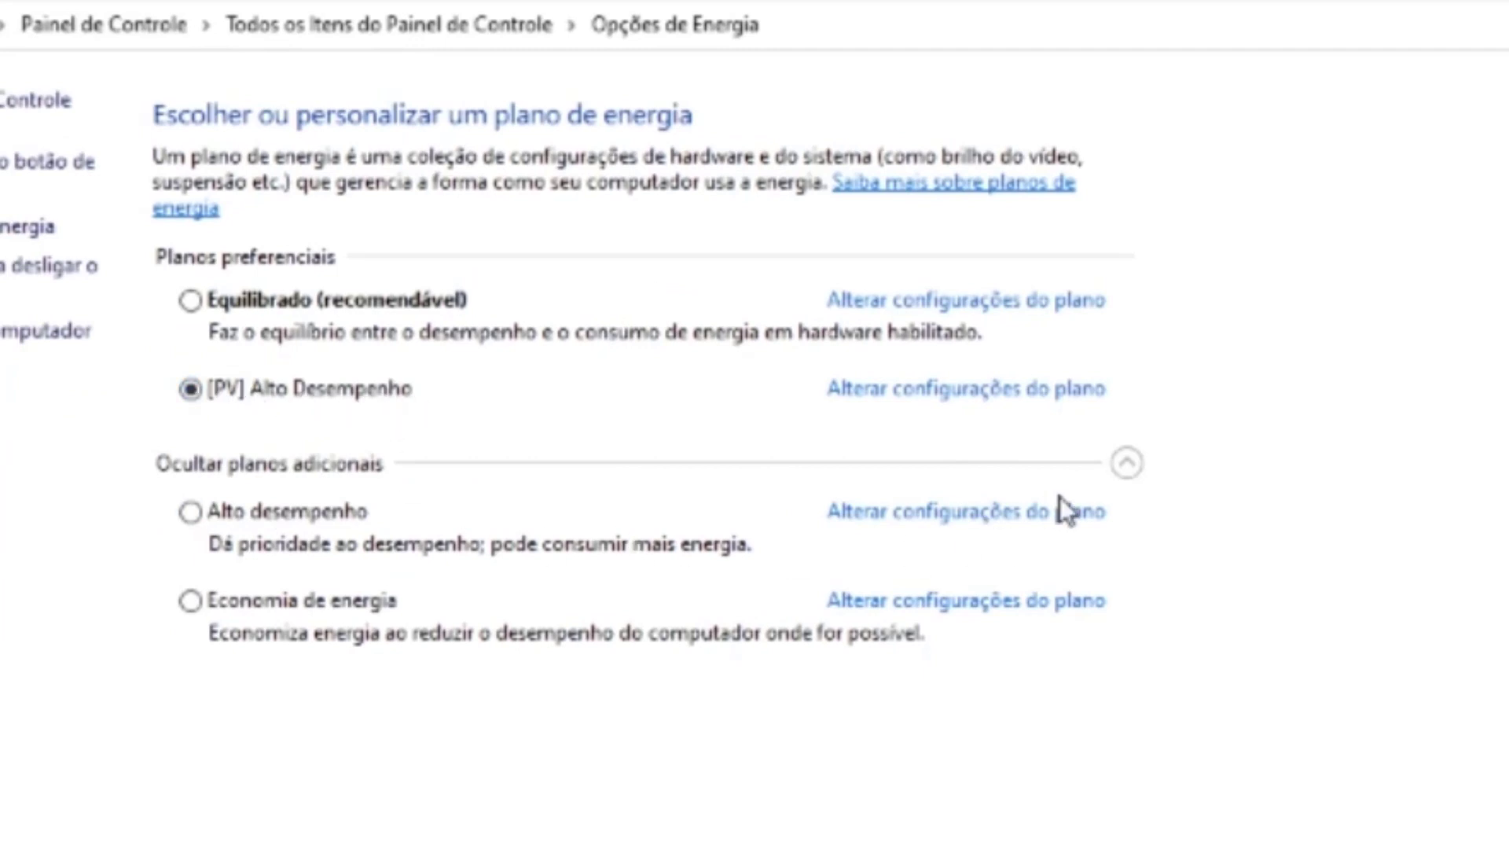
pyautogui.click(1127, 464)
pyautogui.click(1128, 466)
pyautogui.click(28, 227)
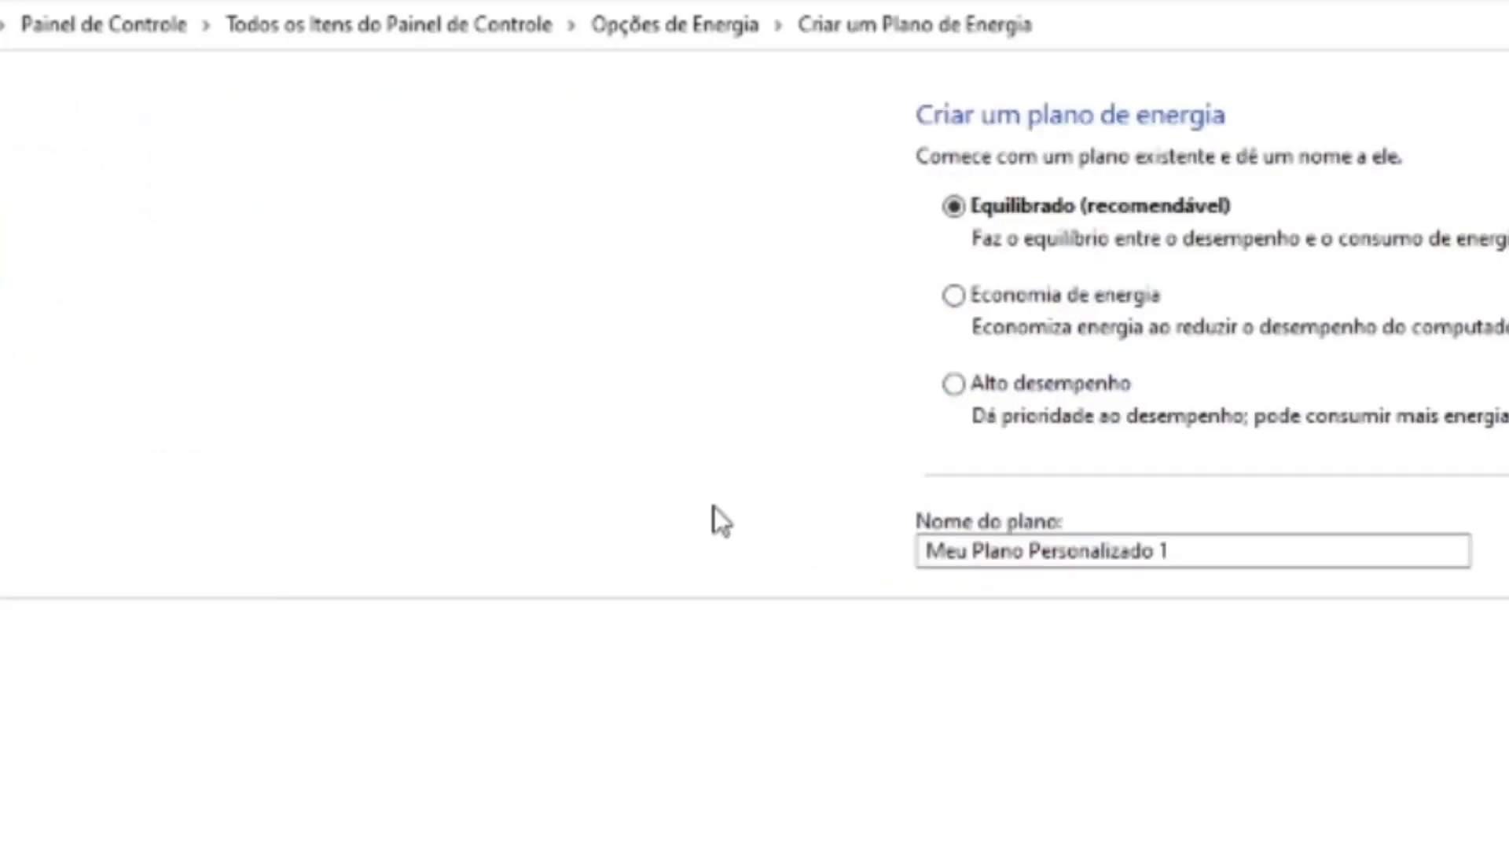
# Name the new power plan Meu Plano Alta Performance.
pyautogui.hotkey('ctrl', 'a')
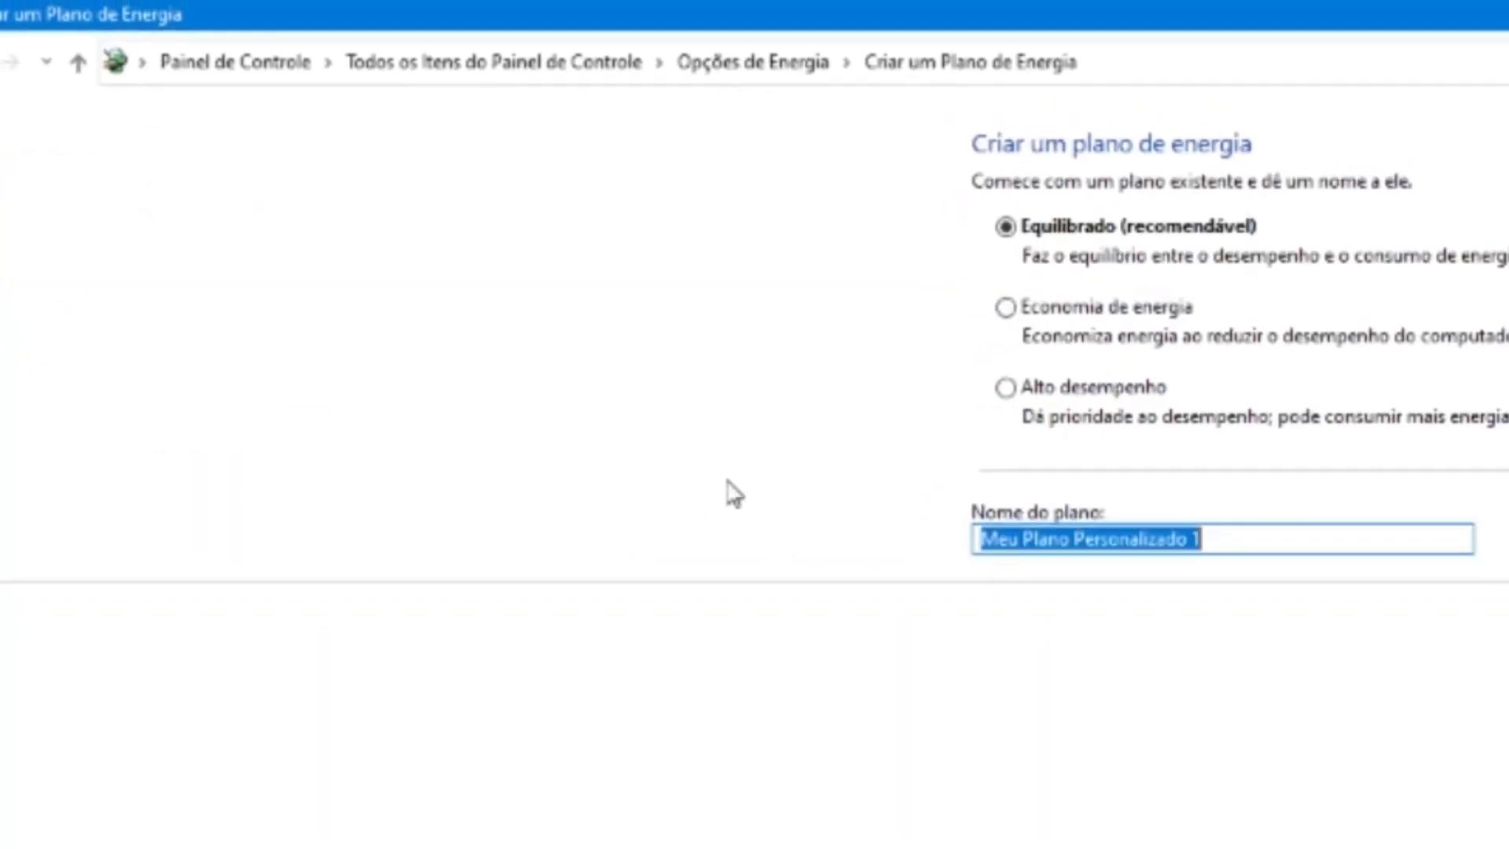
pyautogui.write('Meu Palno A')
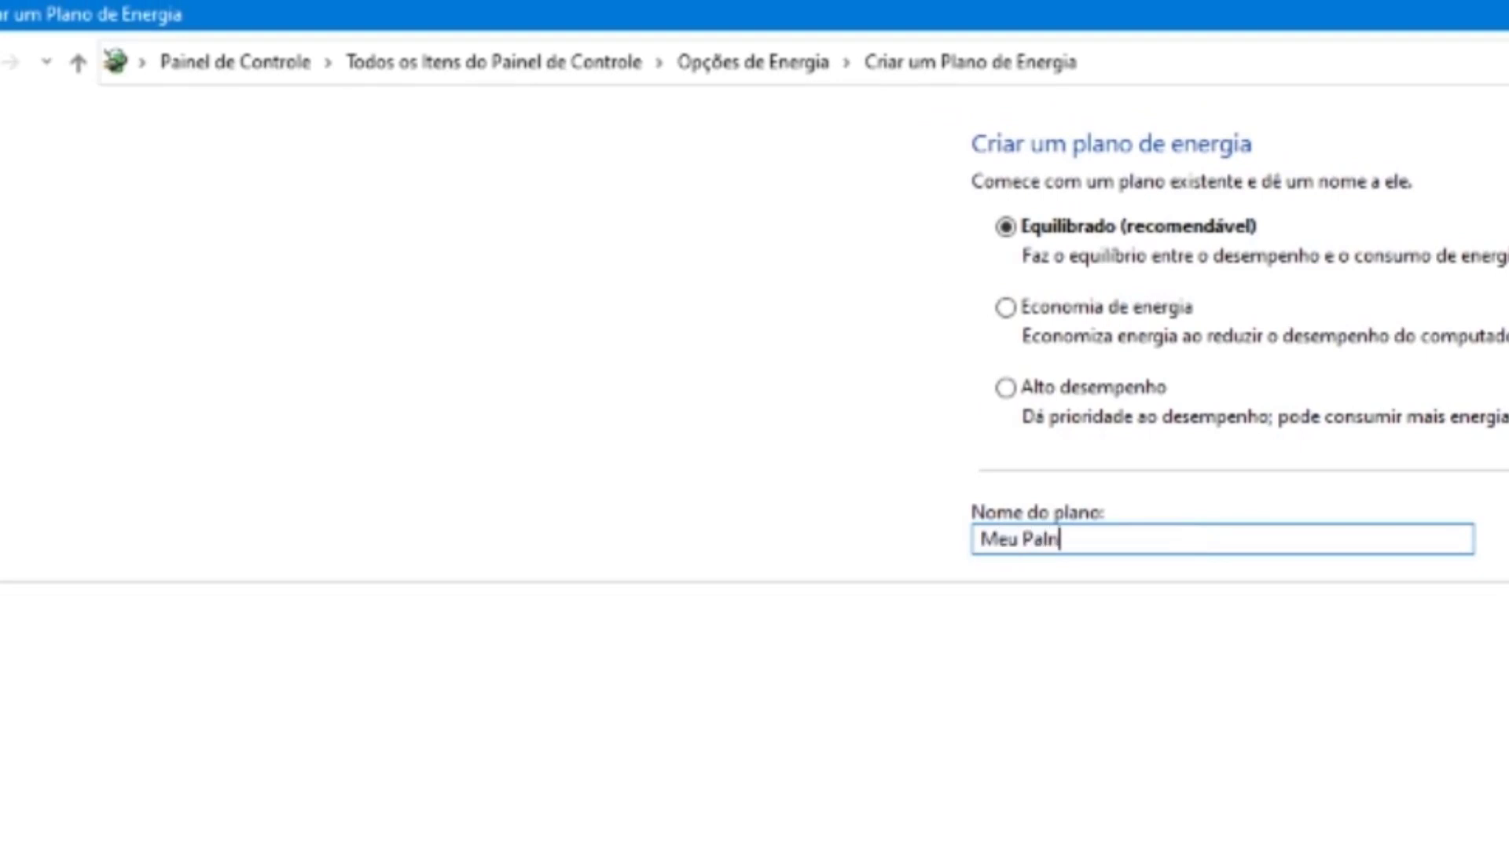
pyautogui.press('BackSpace')
pyautogui.press('BackSpace')
pyautogui.press('BackSpace')
pyautogui.press('BackSpace')
pyautogui.press('BackSpace')
pyautogui.press('BackSpace')
pyautogui.write('lata')
pyautogui.press('BackSpace')
pyautogui.press('BackSpace')
pyautogui.write('no Alta Perfor')
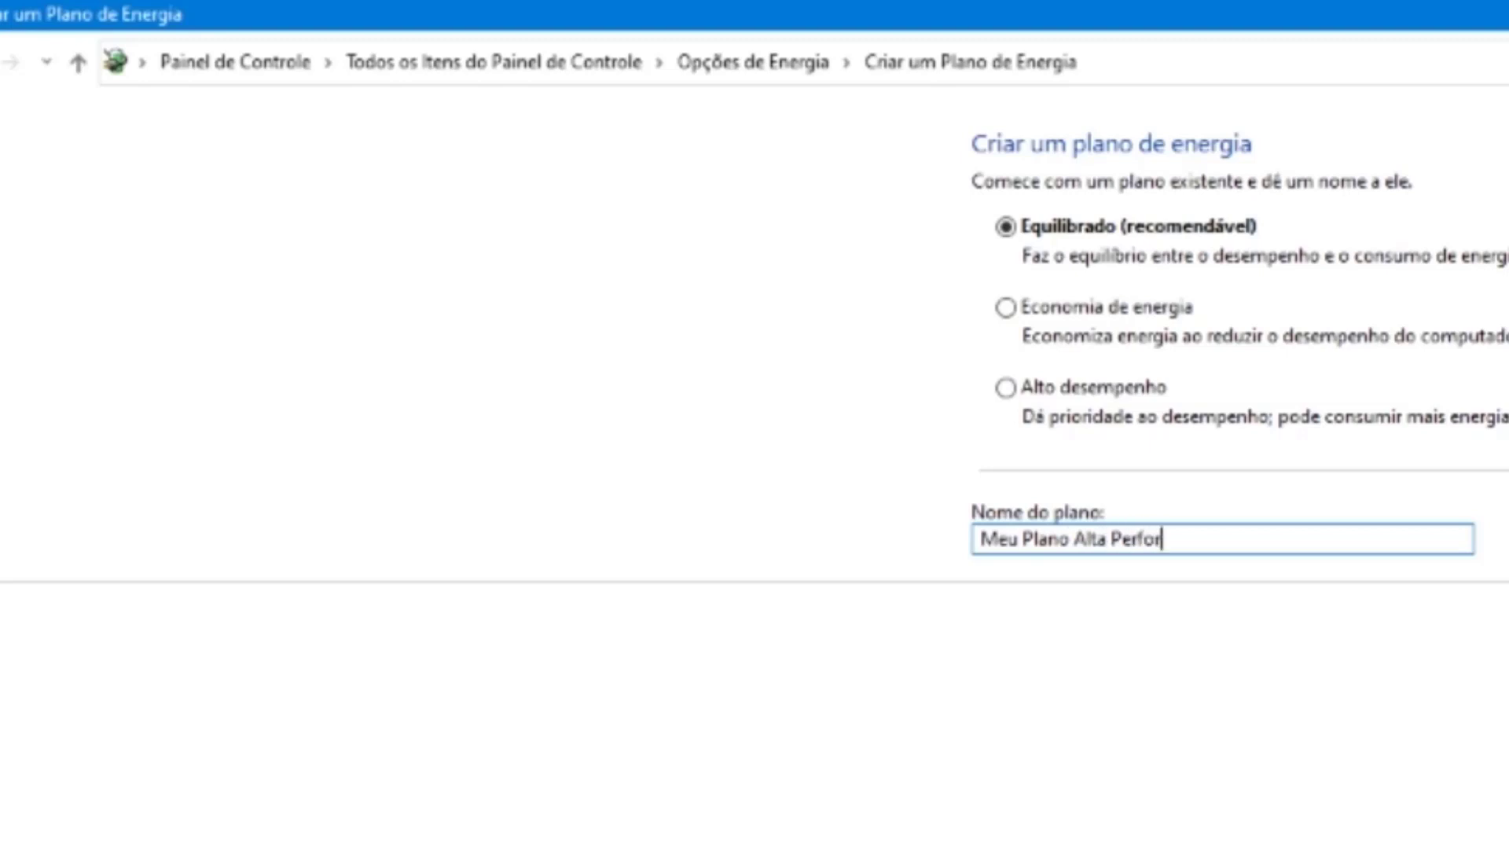
pyautogui.write('mance')
# Base the new power plan on Alto desempenho and create it with the offered display and sleep settings.
pyautogui.click(1075, 389)
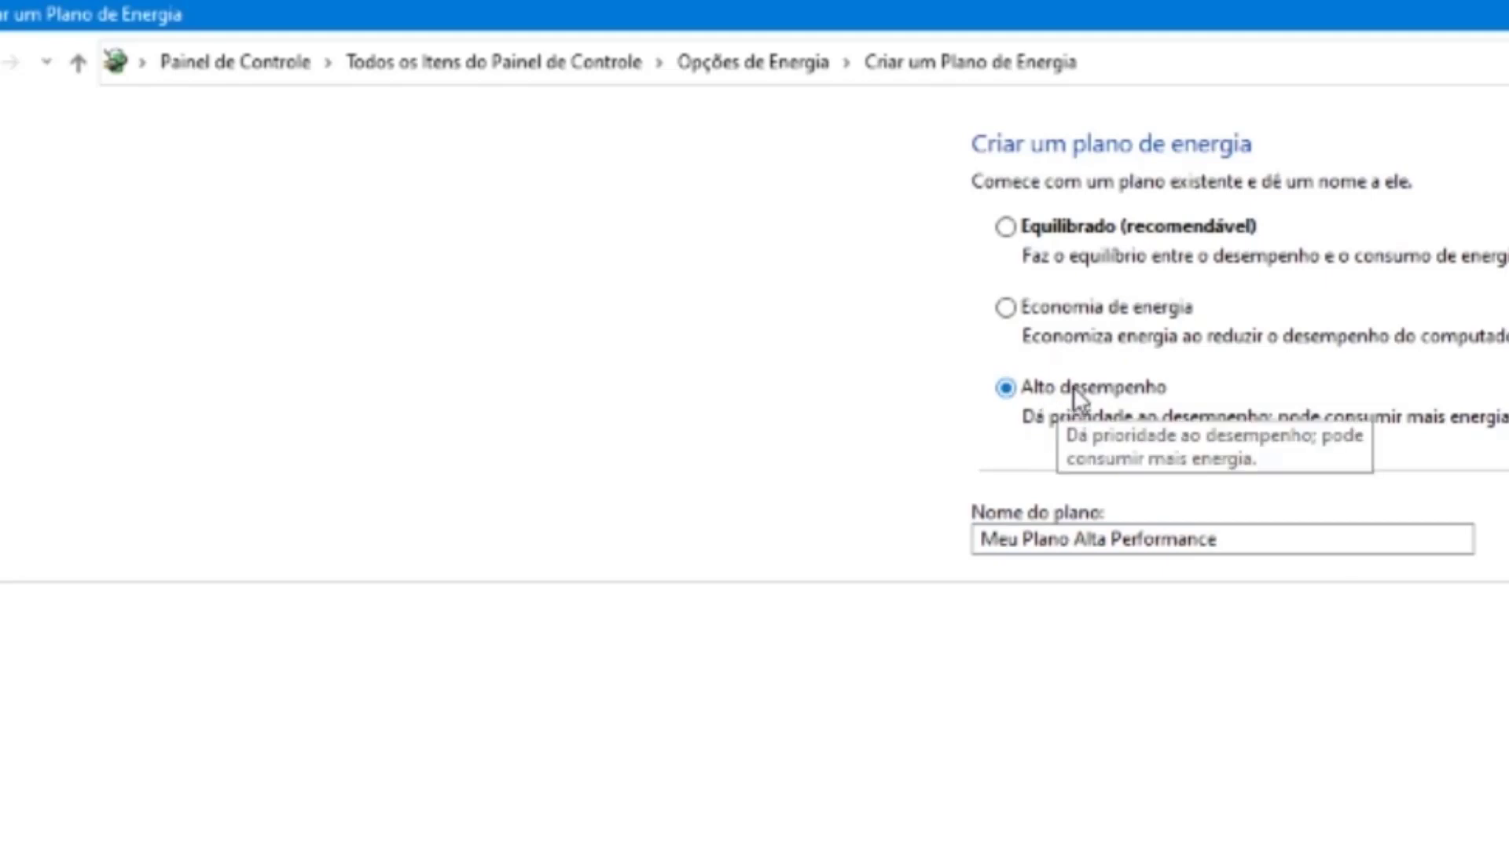
pyautogui.press('Return')
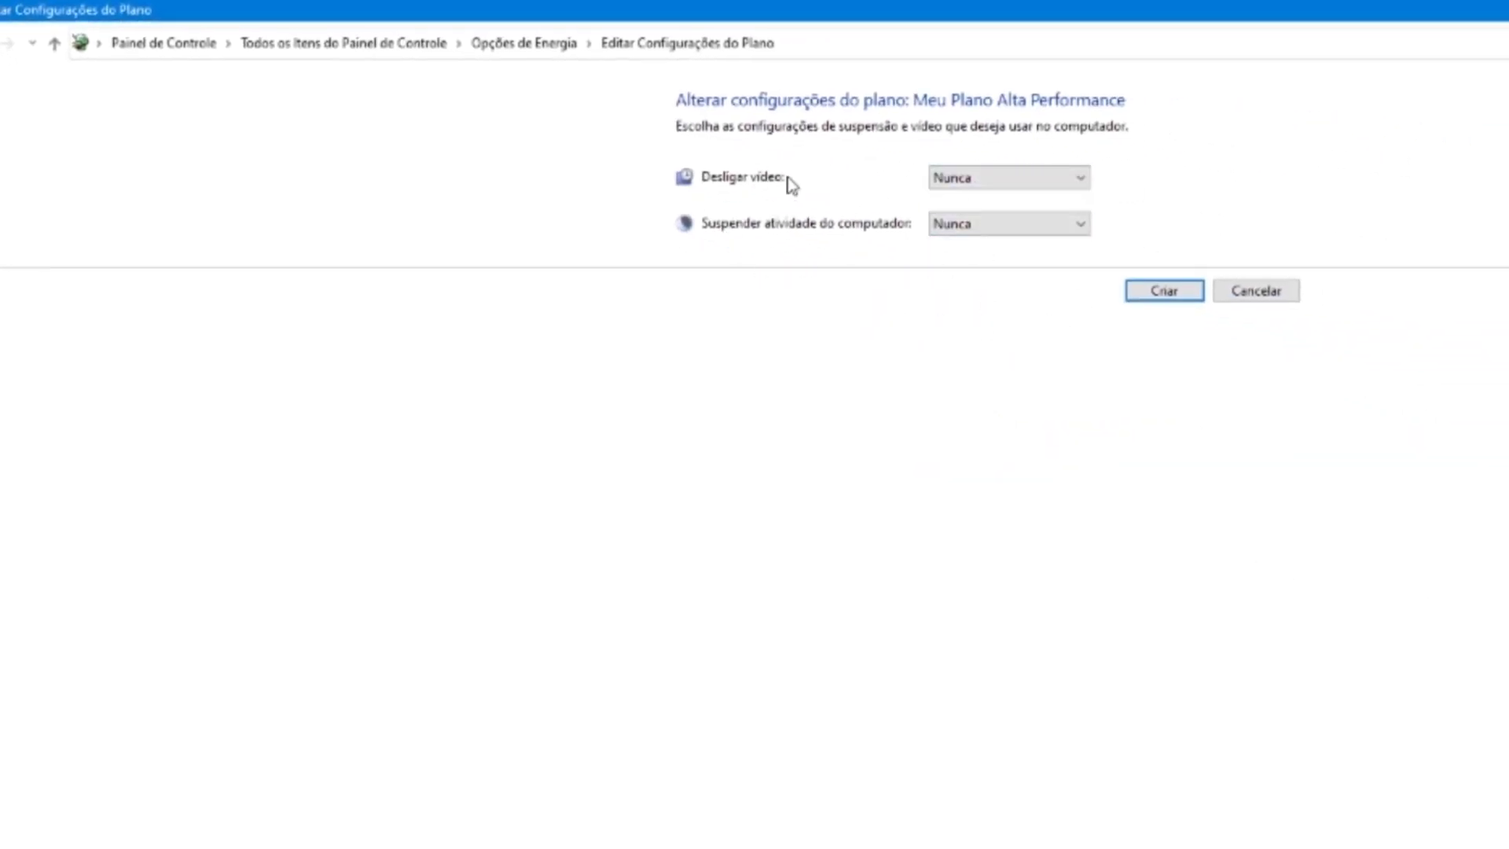
pyautogui.click(1170, 293)
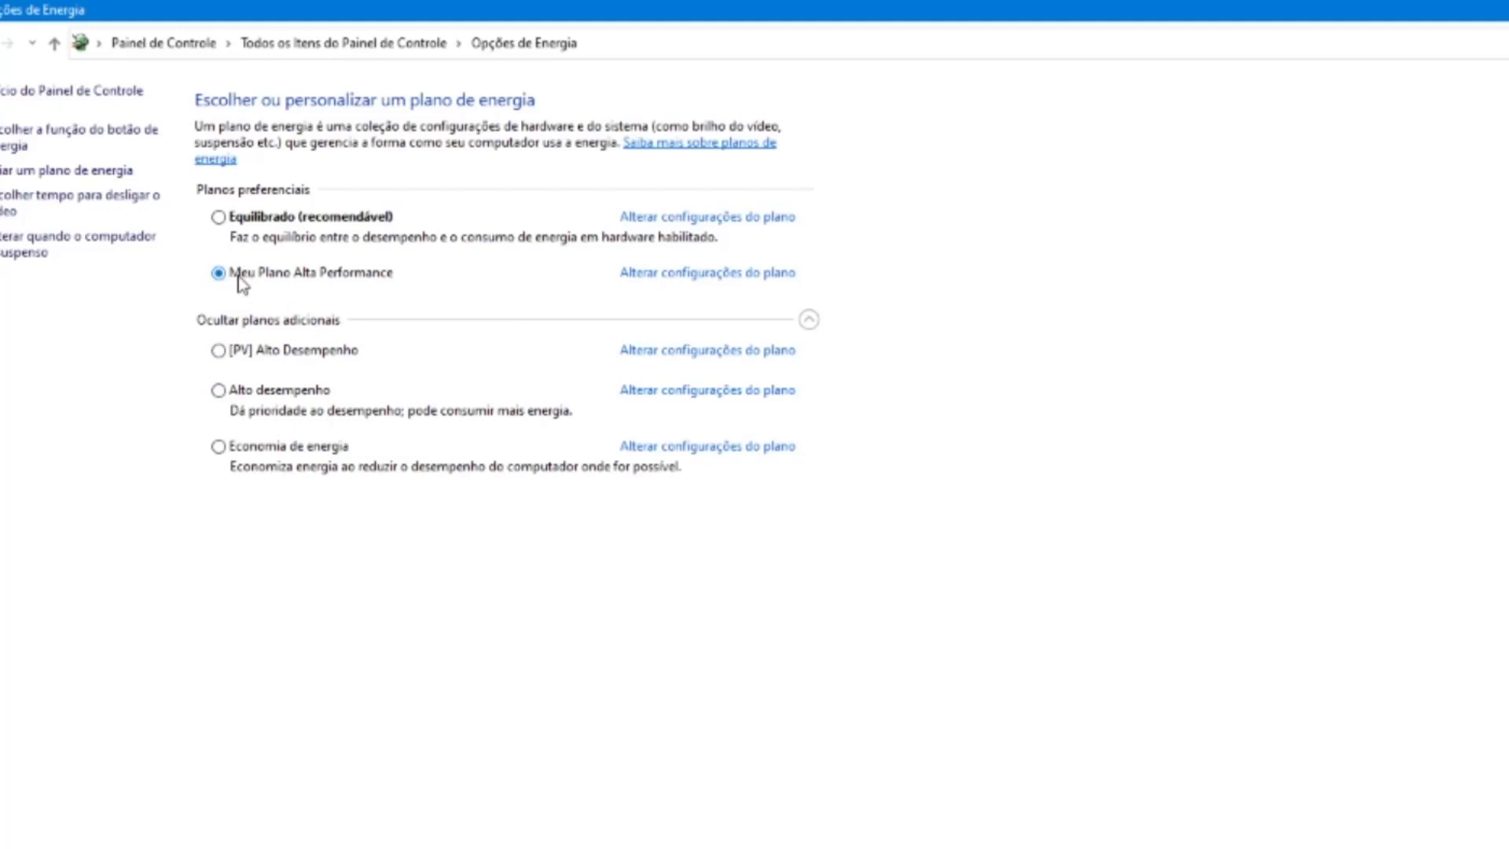
# Select the Alto desempenho power plan as the active plan.
pyautogui.click(283, 351)
pyautogui.click(289, 273)
pyautogui.click(297, 393)
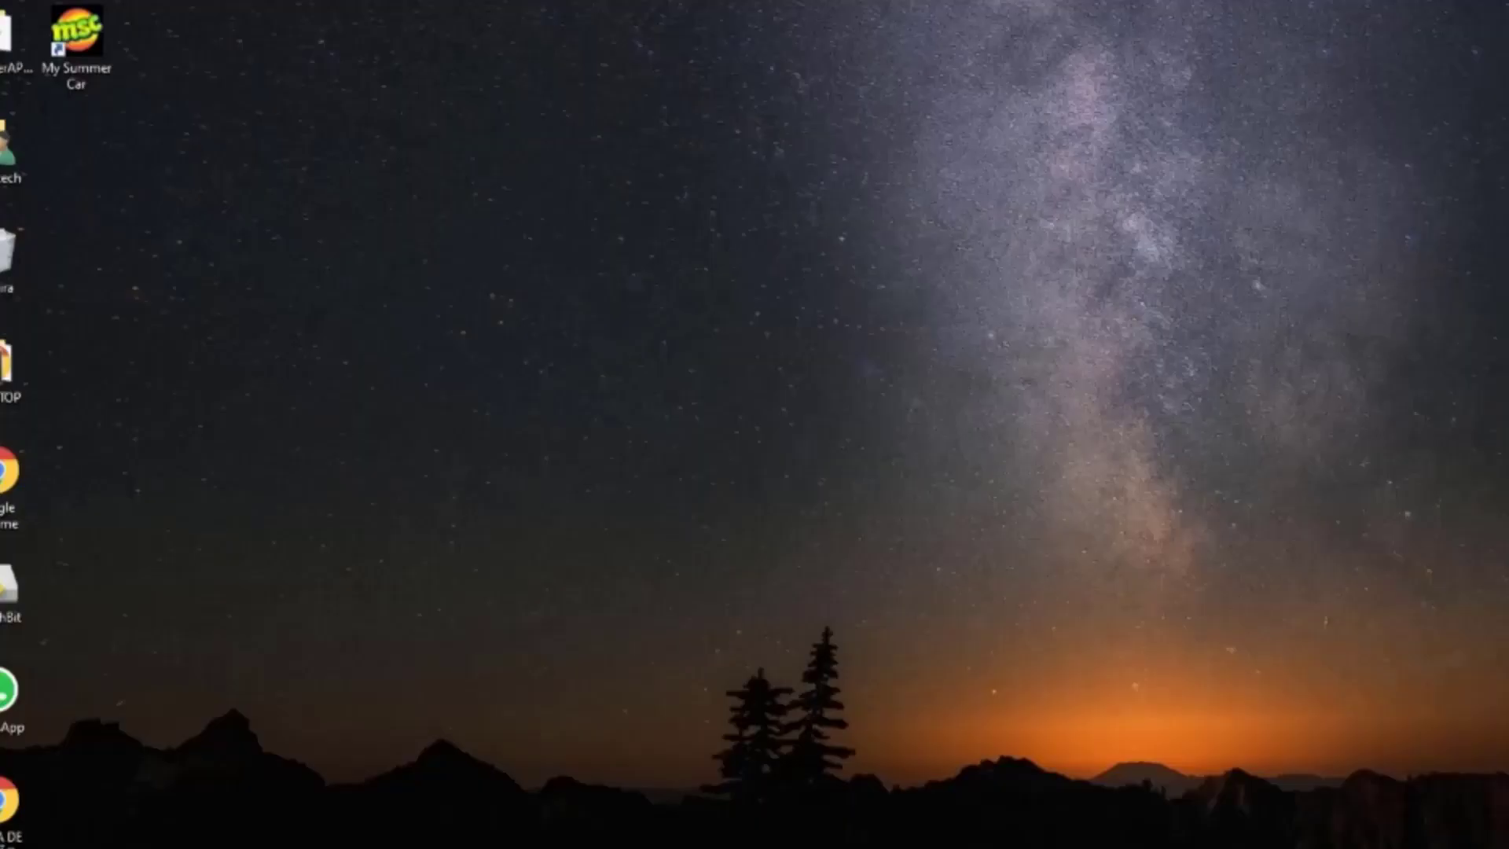
# Open the properties of Disco Local (C:) in File Explorer and launch Disk Cleanup for the drive.
pyautogui.press('super+e')
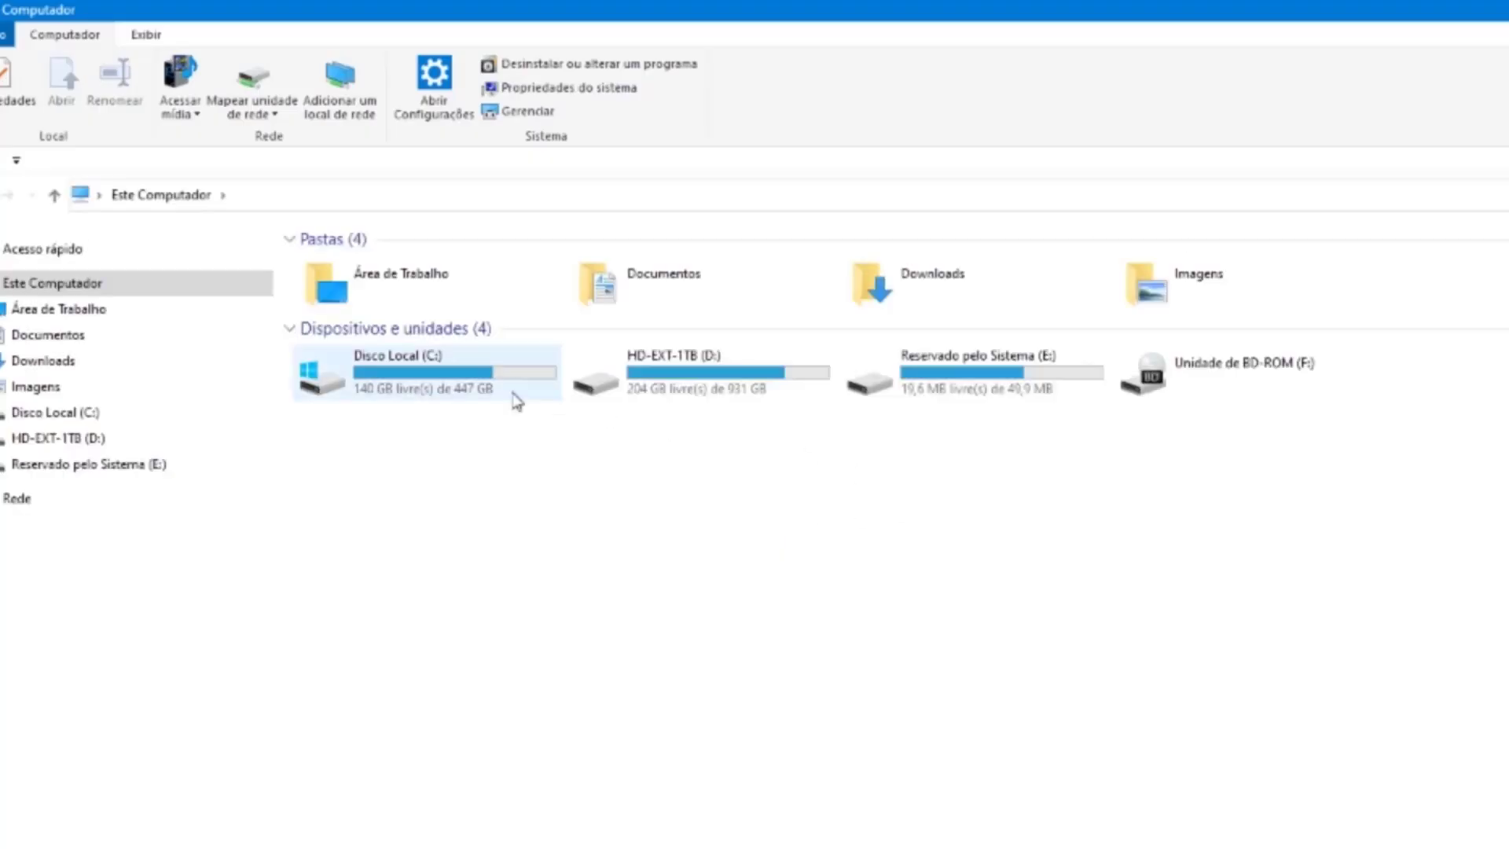
pyautogui.click(451, 385)
pyautogui.rightClick(450, 386)
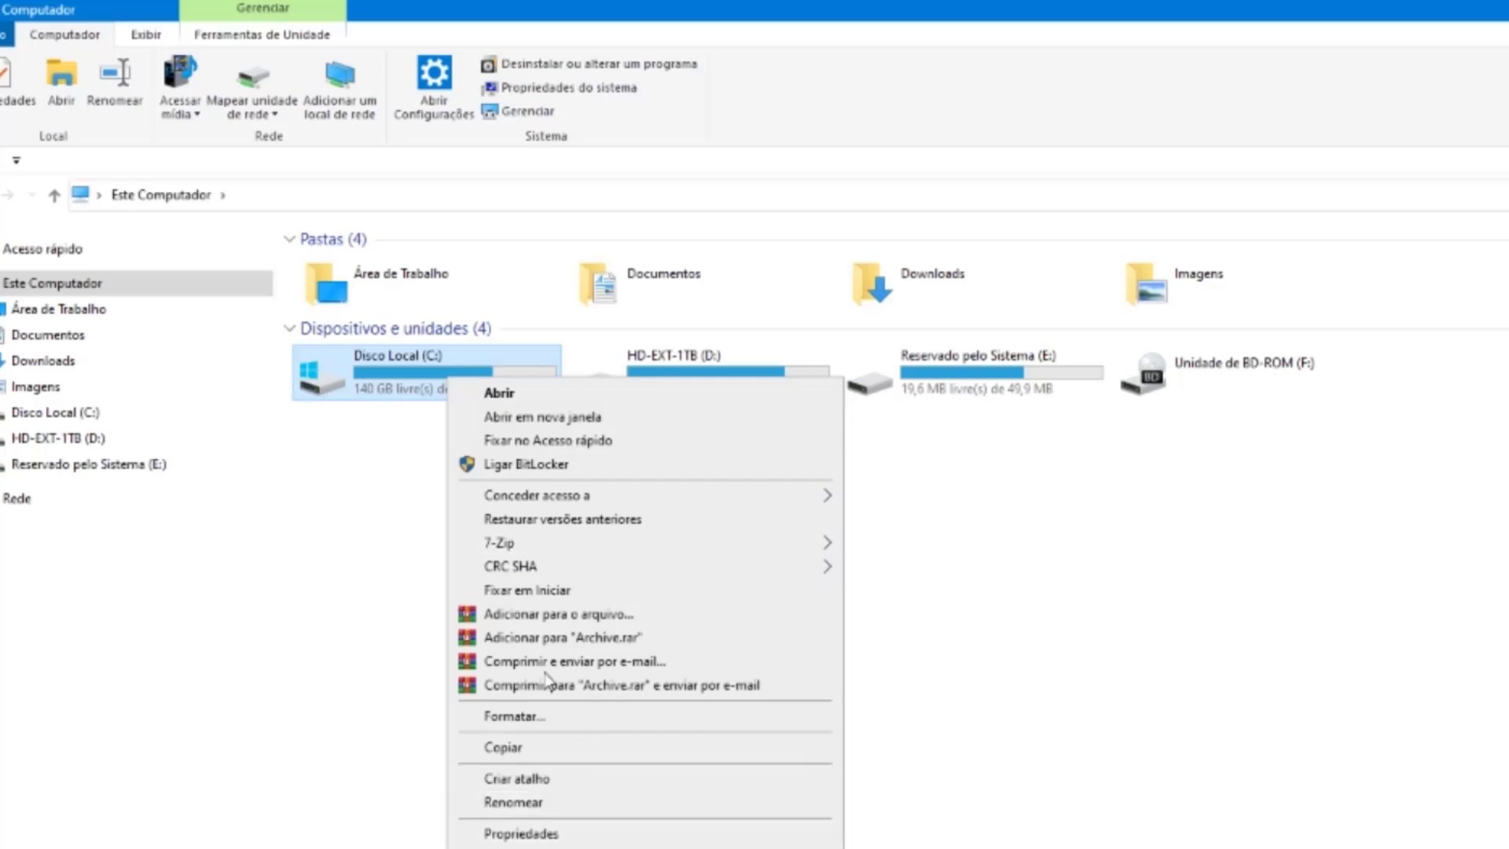
pyautogui.click(586, 834)
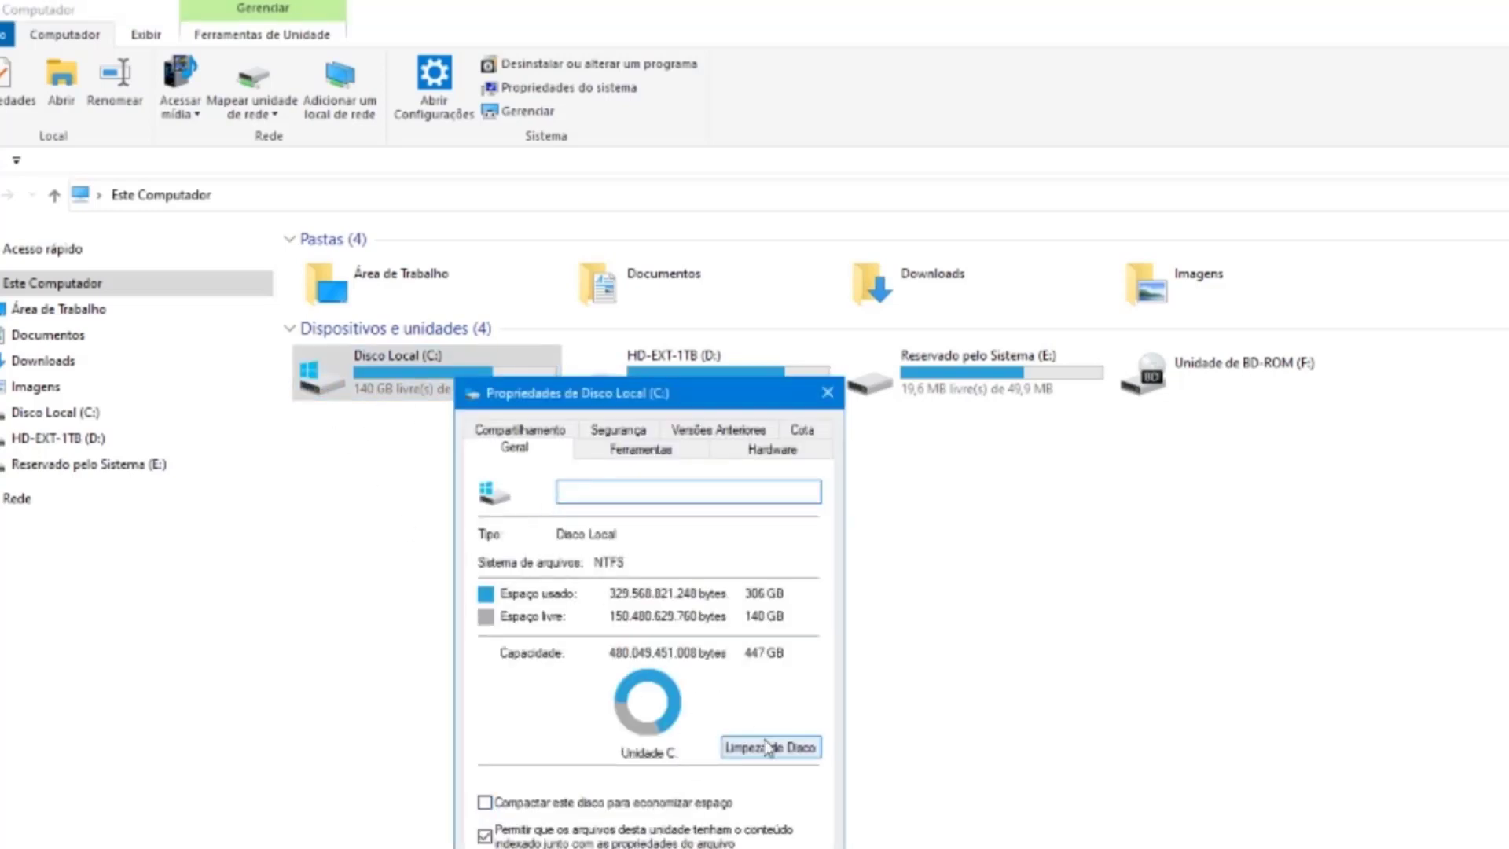
pyautogui.click(777, 746)
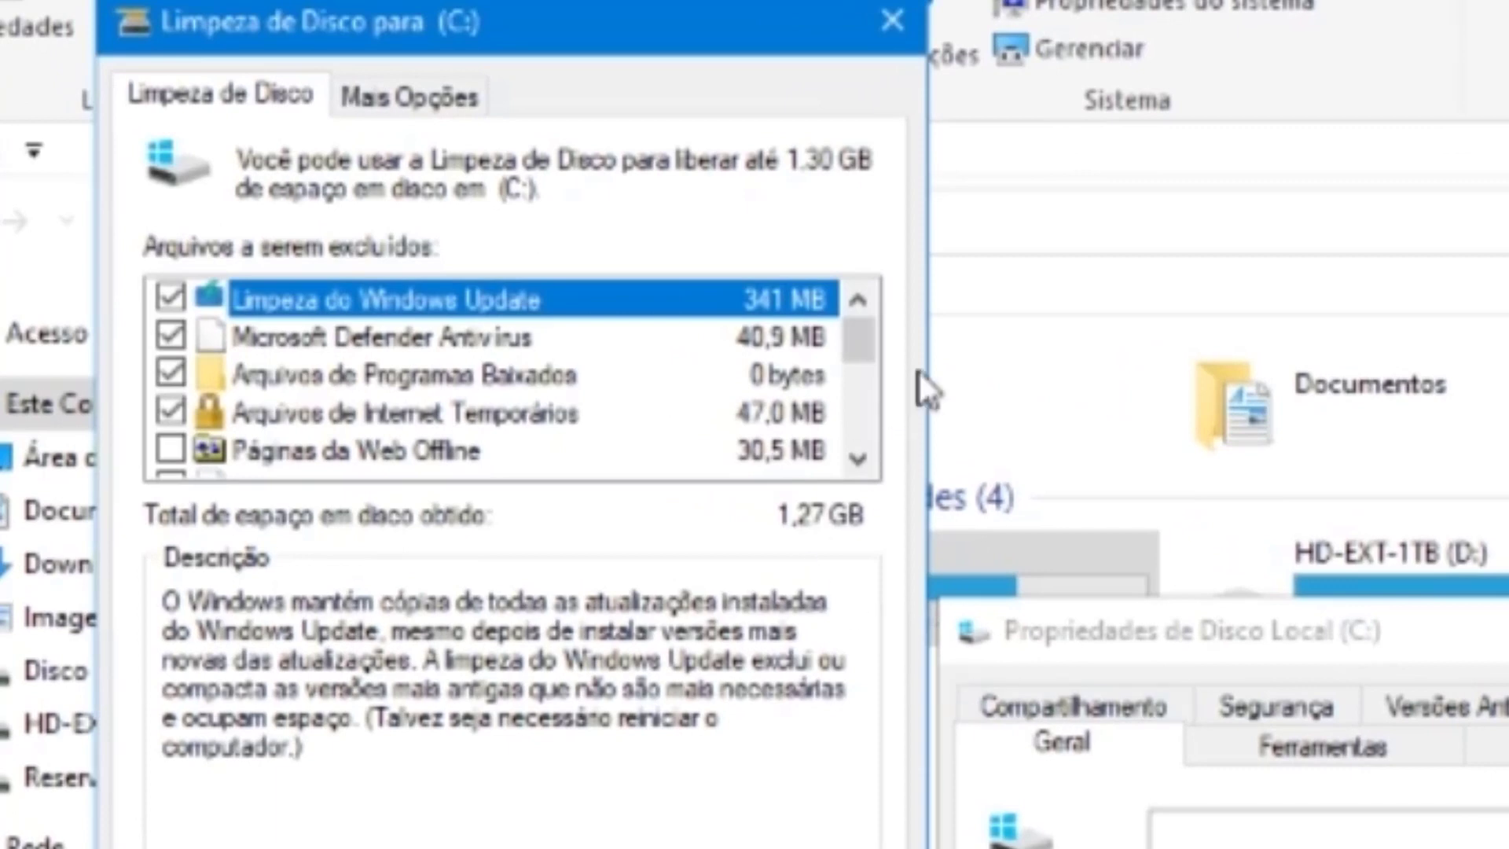
# Review the file categories offered for deletion in Disk Cleanup, from Limpeza do Windows Update to Miniaturas.
pyautogui.moveTo(861, 341); pyautogui.dragTo(833, 276)
pyautogui.click(862, 460)
pyautogui.click(869, 463)
pyautogui.click(869, 462)
pyautogui.click(866, 461)
pyautogui.click(867, 461)
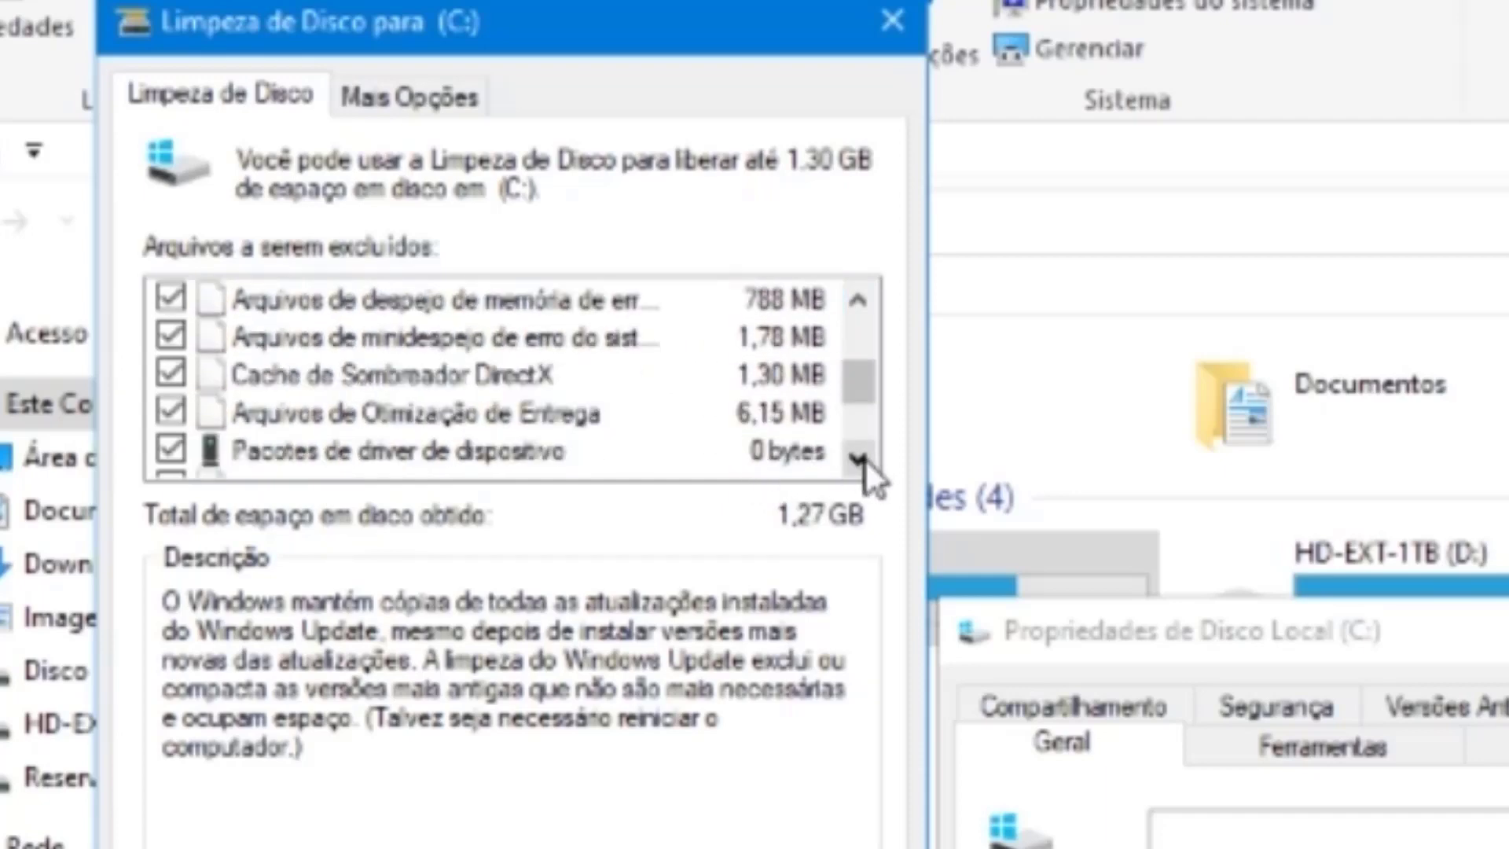
pyautogui.click(864, 461)
pyautogui.click(864, 460)
pyautogui.click(863, 461)
pyautogui.click(860, 462)
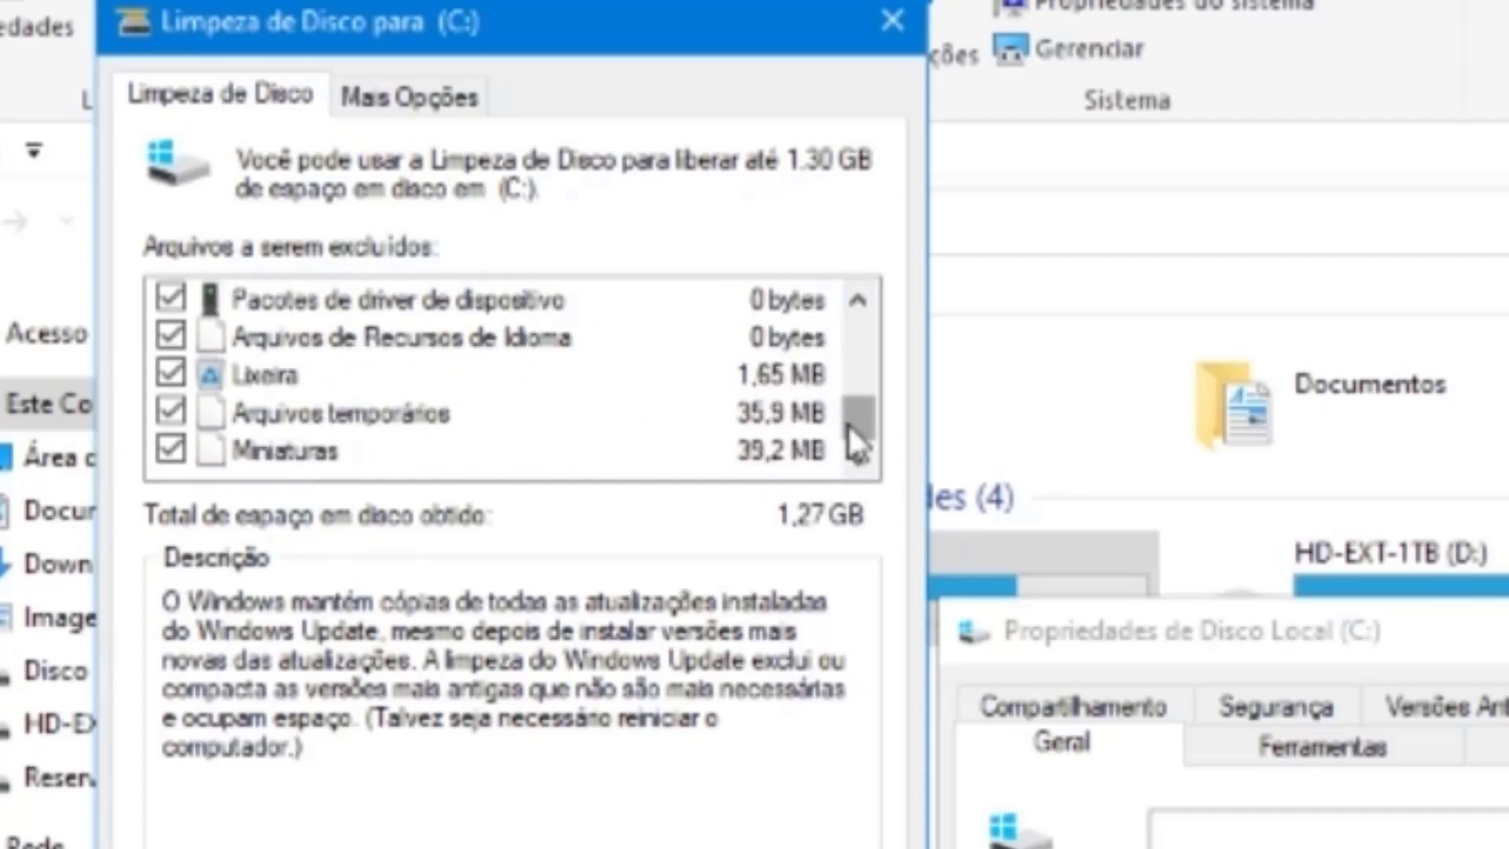
pyautogui.moveTo(856, 426); pyautogui.dragTo(859, 338)
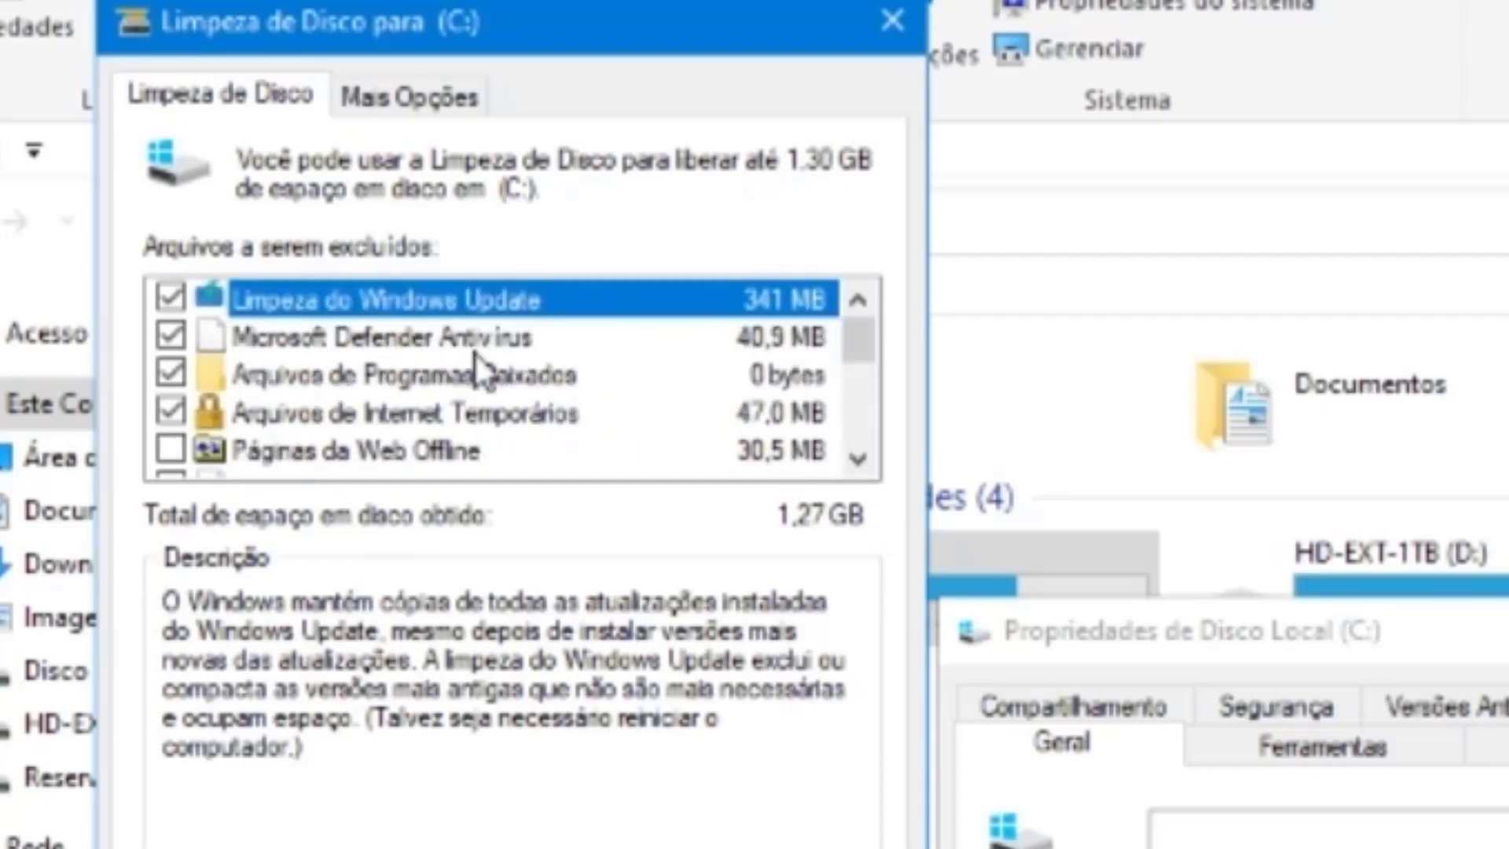
# Include Páginas da Web Offline among the files to delete from drive C:.
pyautogui.click(857, 459)
pyautogui.click(856, 459)
pyautogui.click(857, 460)
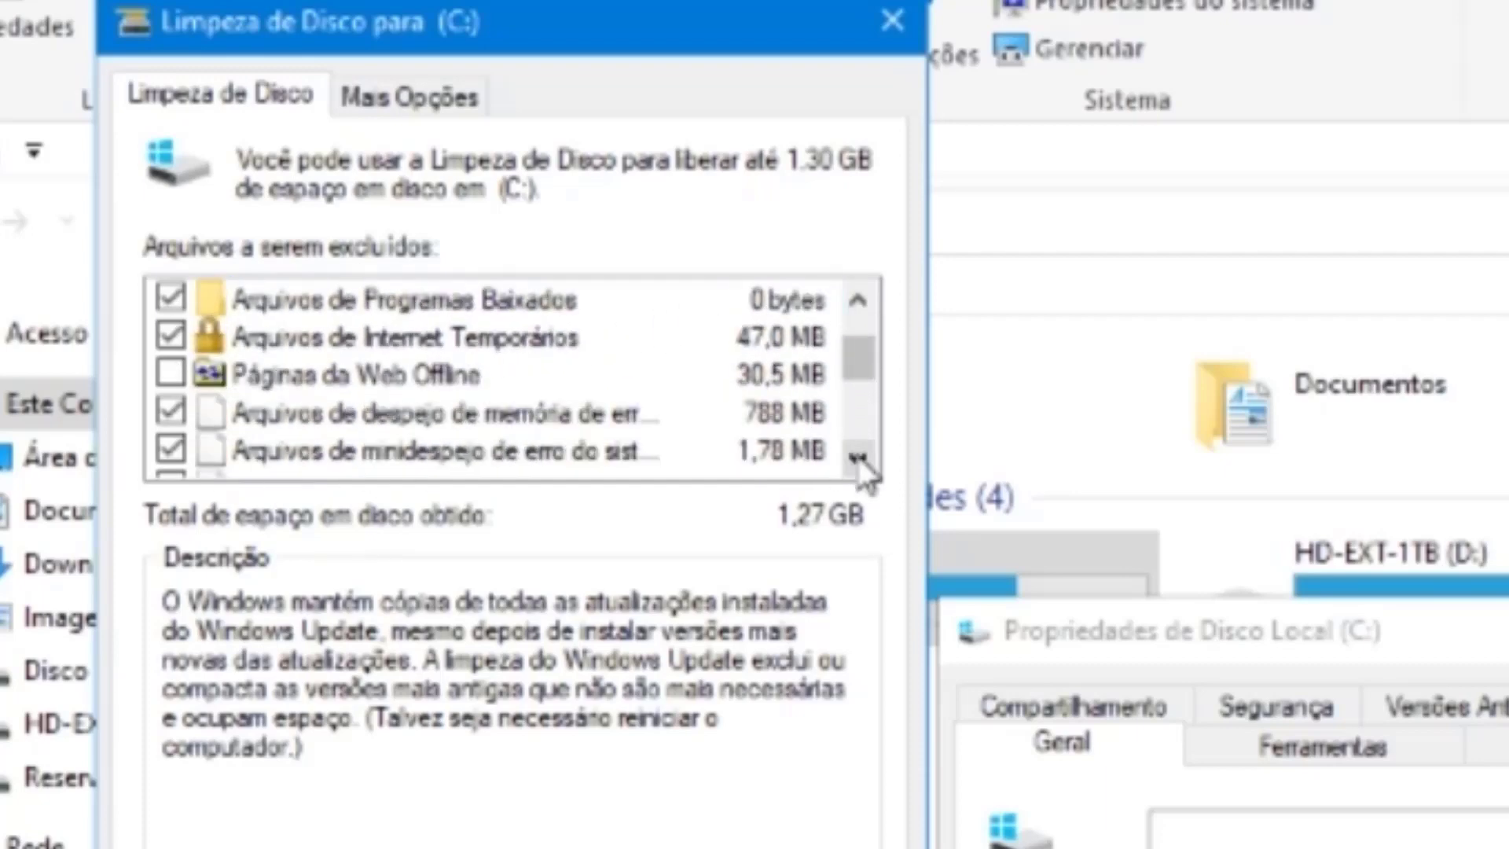
pyautogui.click(857, 461)
pyautogui.click(857, 461)
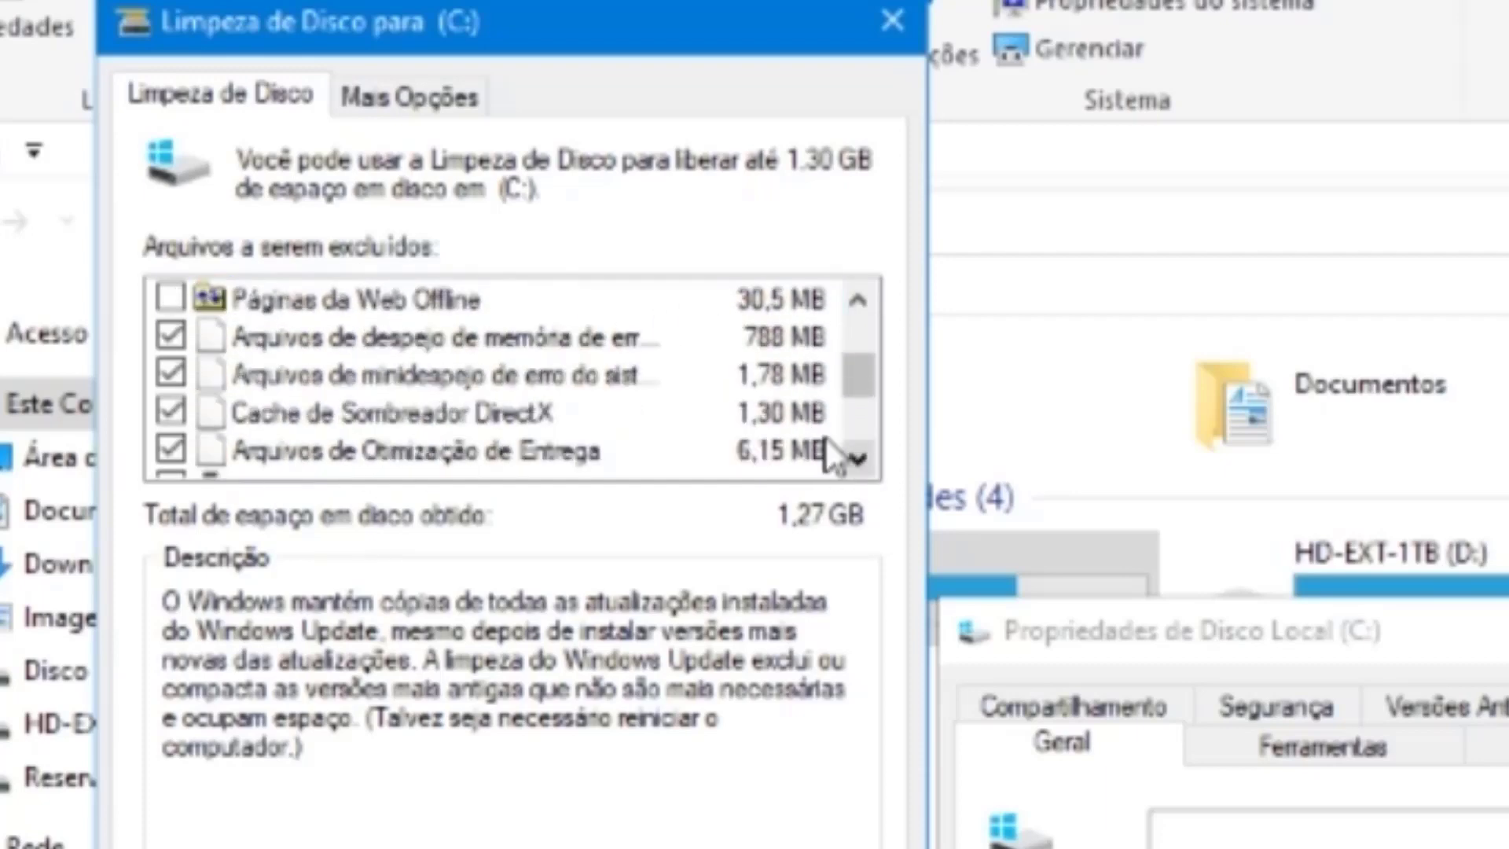
pyautogui.click(170, 298)
# Check the remaining cleanup categories and run Disk Cleanup on drive C:, confirming the permanent deletion of the files.
pyautogui.click(865, 456)
pyautogui.click(865, 456)
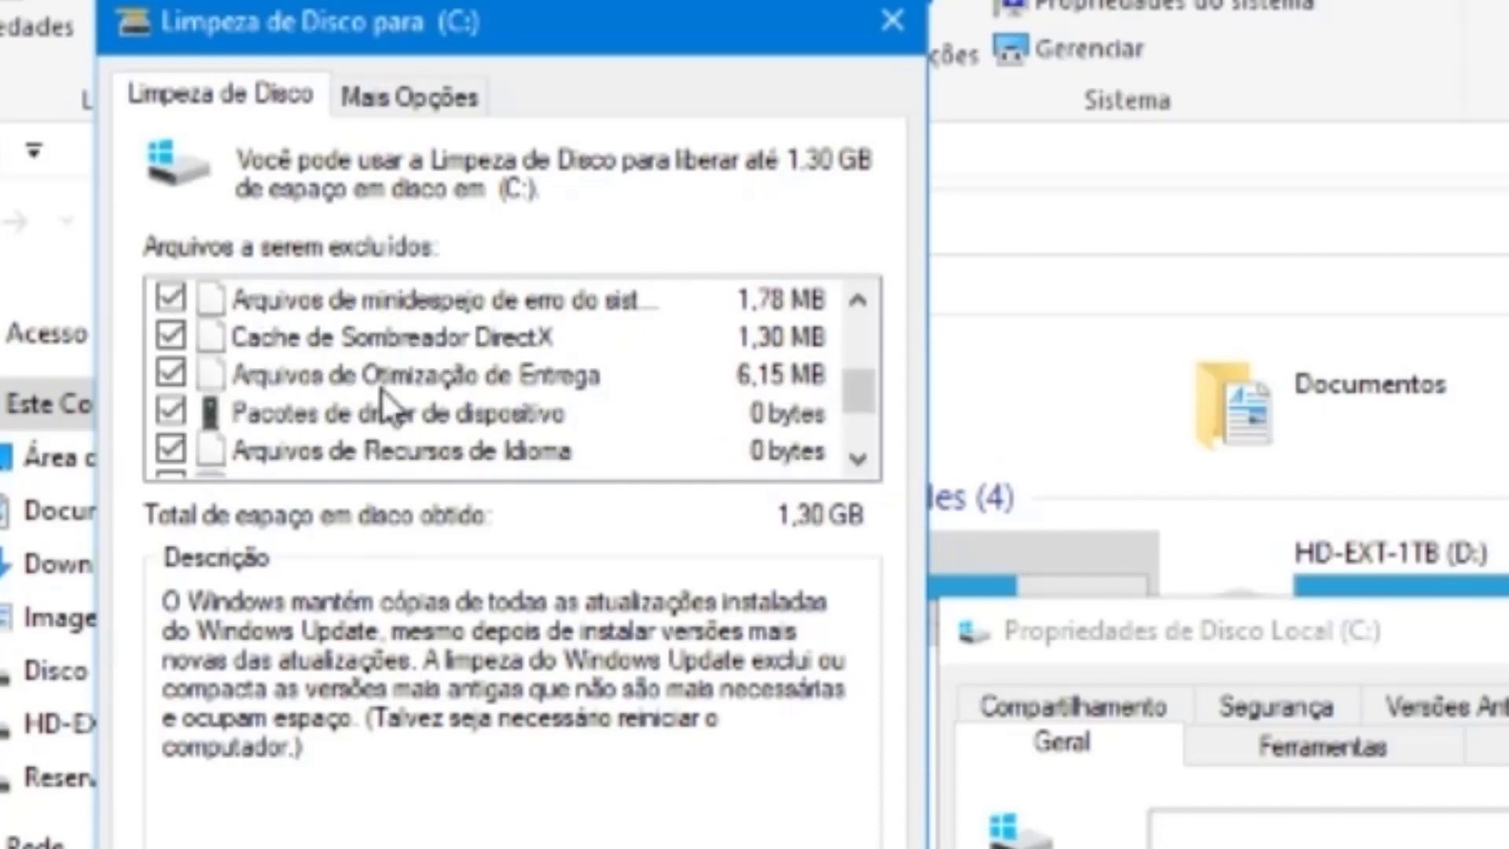
pyautogui.click(858, 461)
pyautogui.click(858, 462)
pyautogui.click(858, 462)
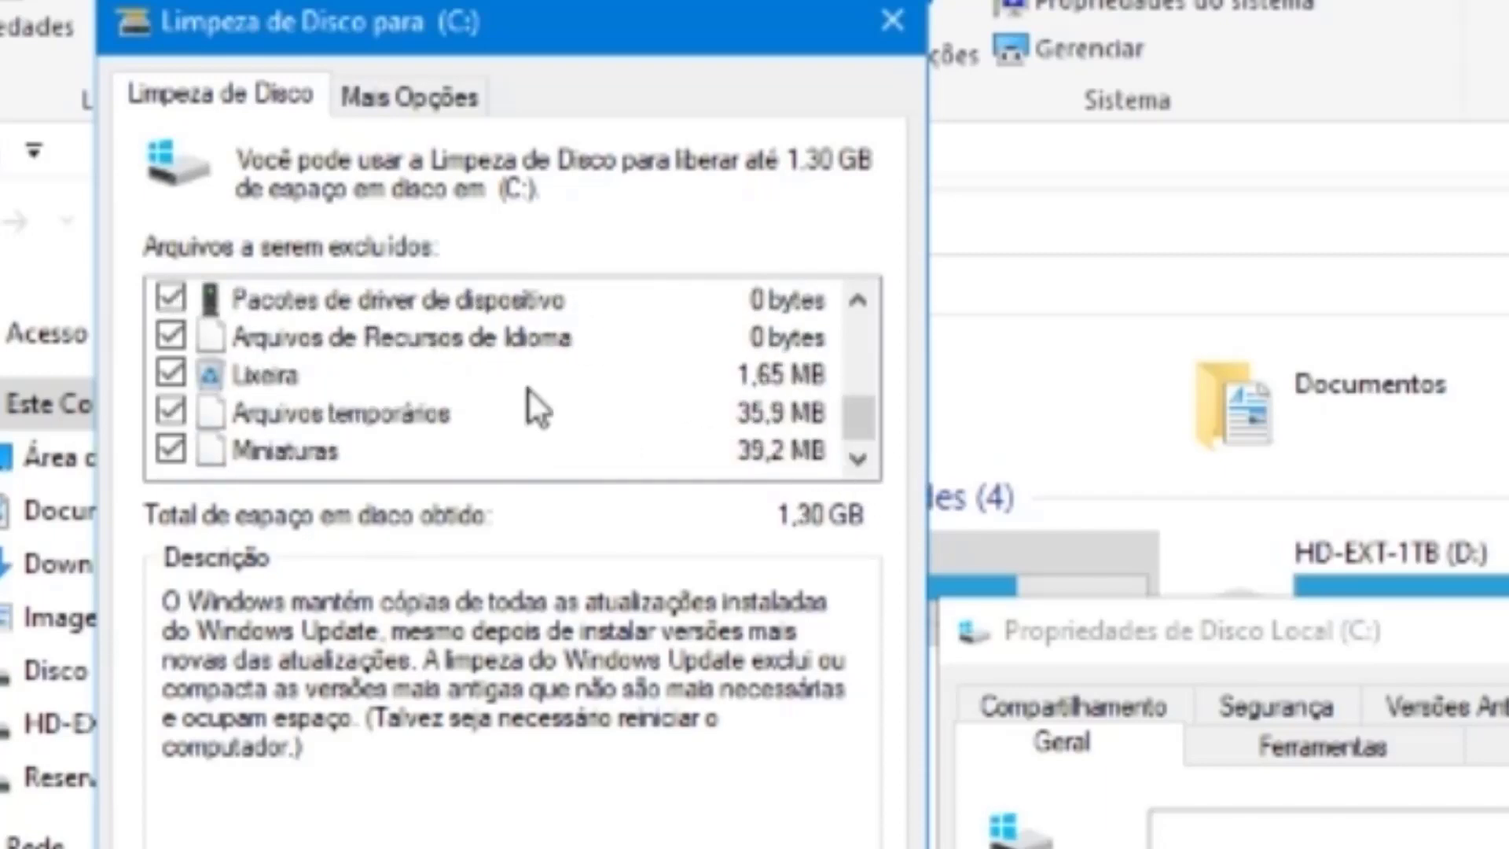
pyautogui.moveTo(859, 417); pyautogui.dragTo(782, 498)
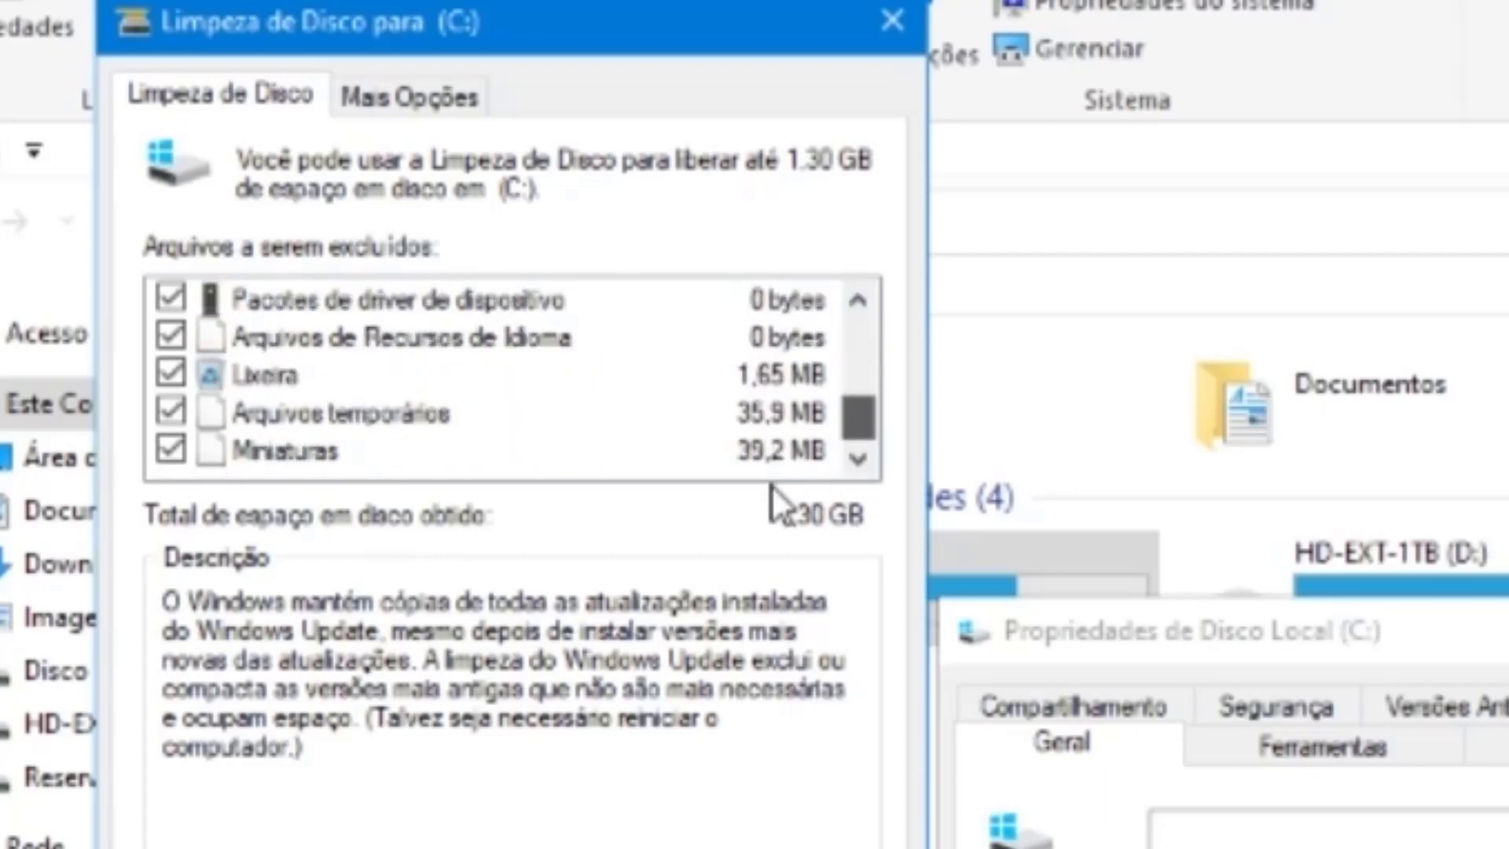
pyautogui.moveTo(862, 418); pyautogui.dragTo(862, 293)
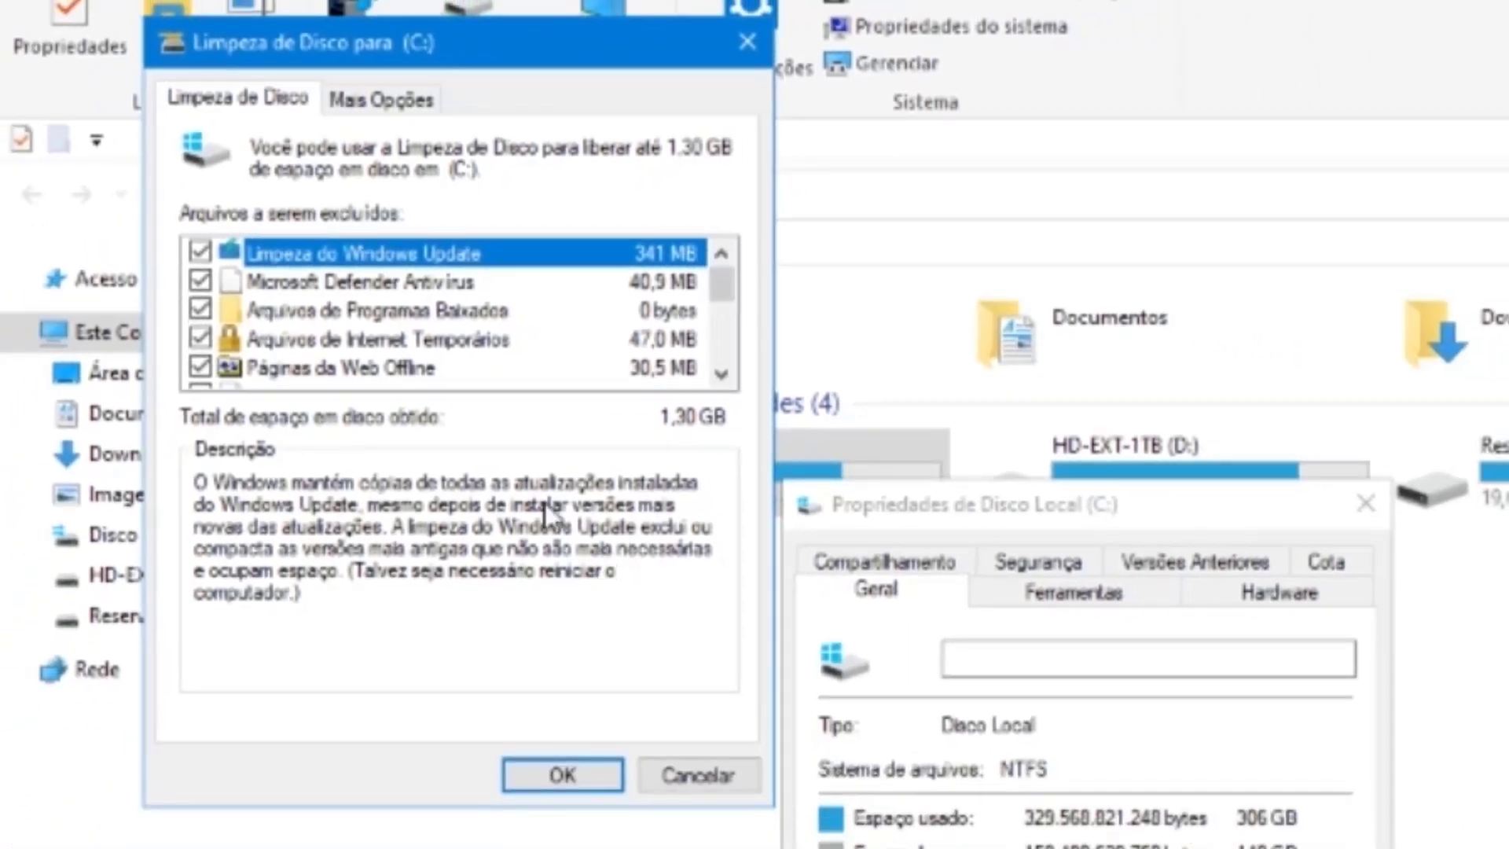
pyautogui.click(381, 99)
pyautogui.click(237, 99)
pyautogui.click(555, 772)
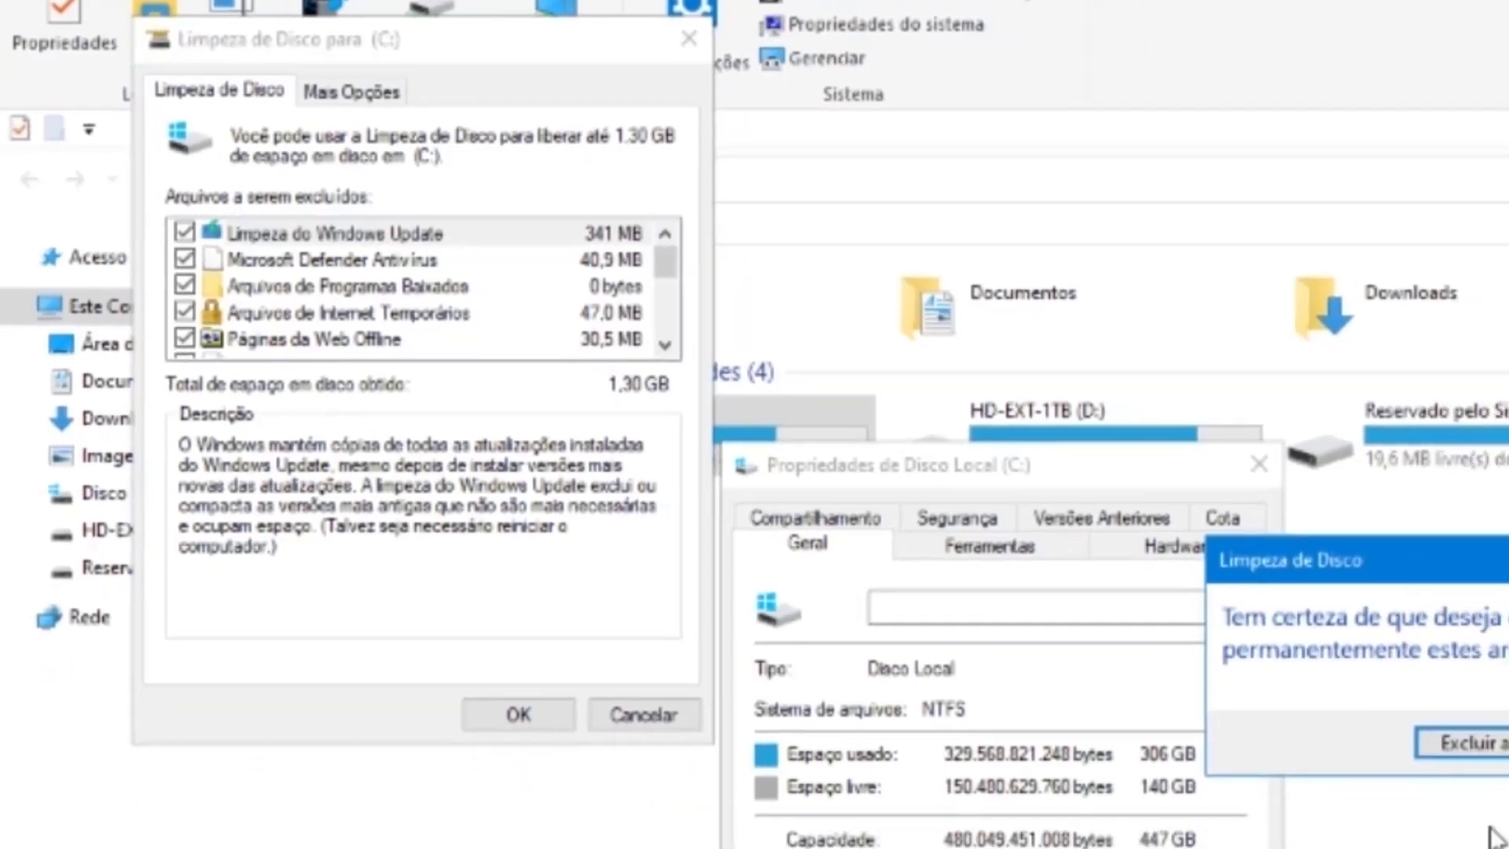
pyautogui.click(1246, 623)
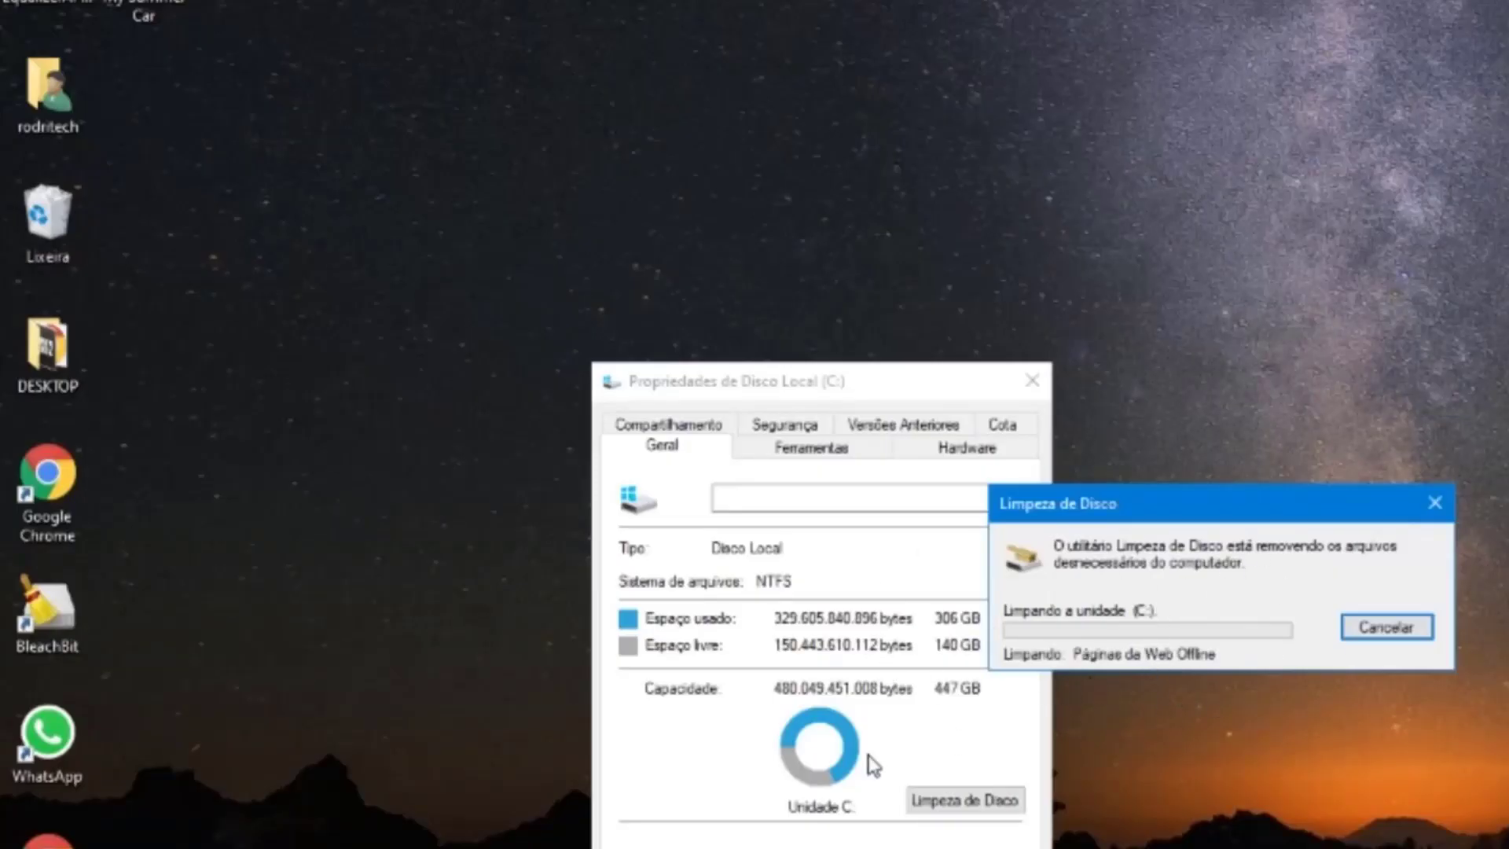
# Highlight item 2 of the Notepad checklist, and run msconfig to show the Inicialização de Programas settings.
pyautogui.hotkey('alt', 'Tab')
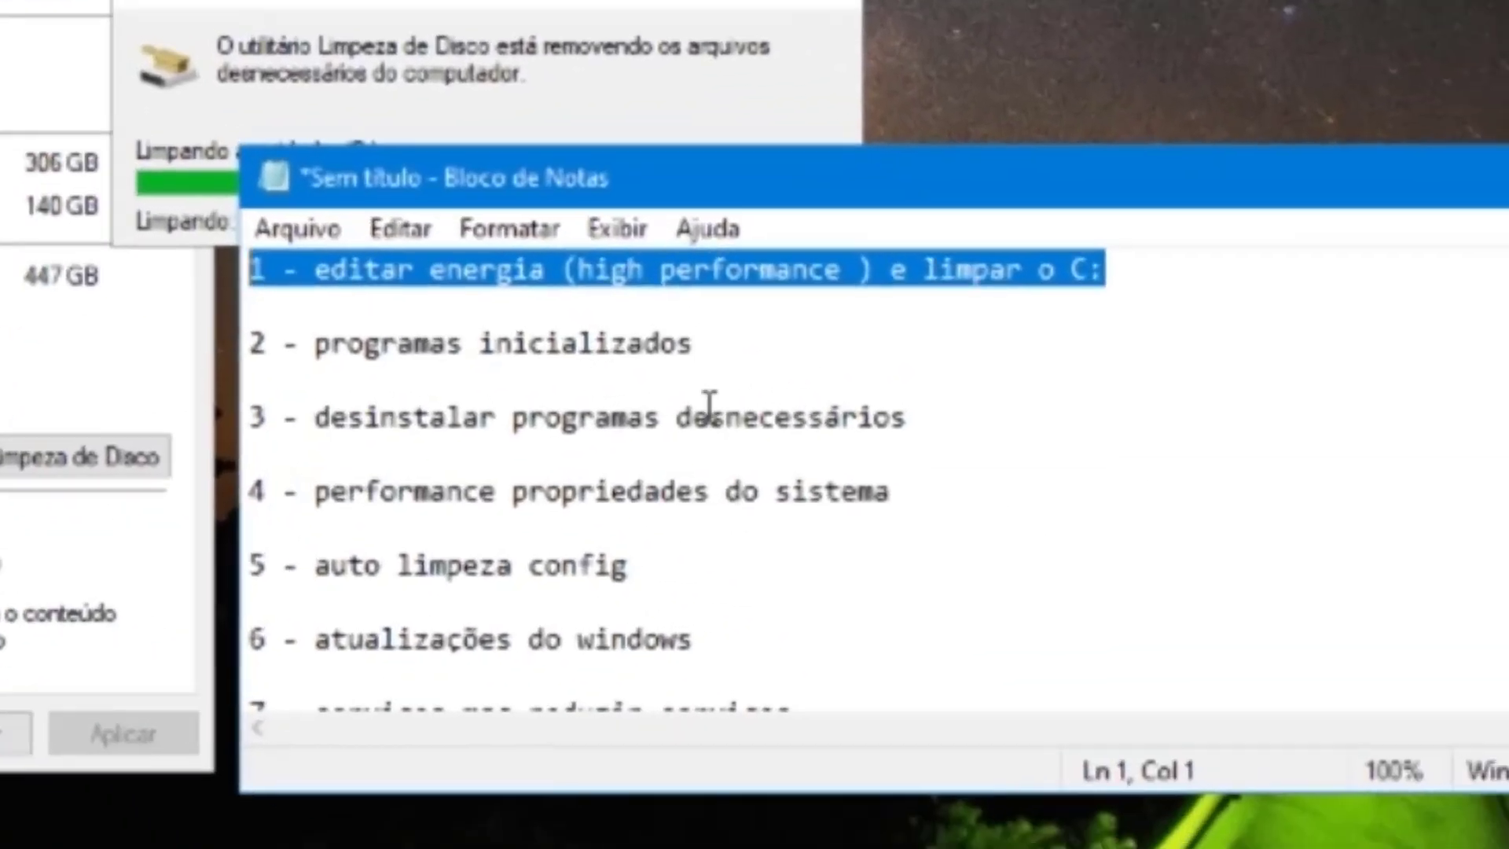
pyautogui.moveTo(692, 344); pyautogui.dragTo(250, 344)
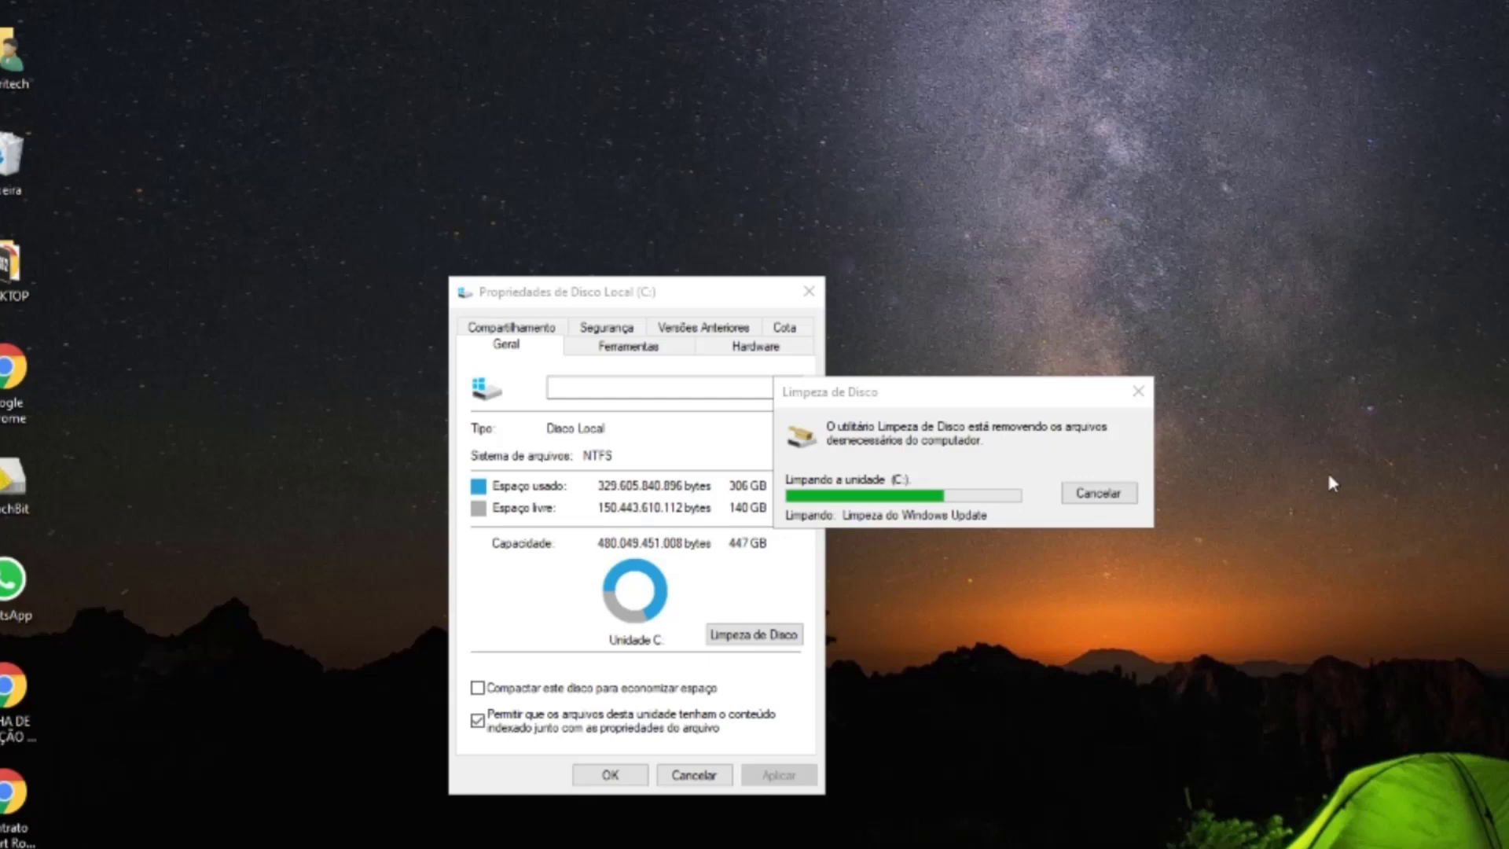
pyautogui.press('super')
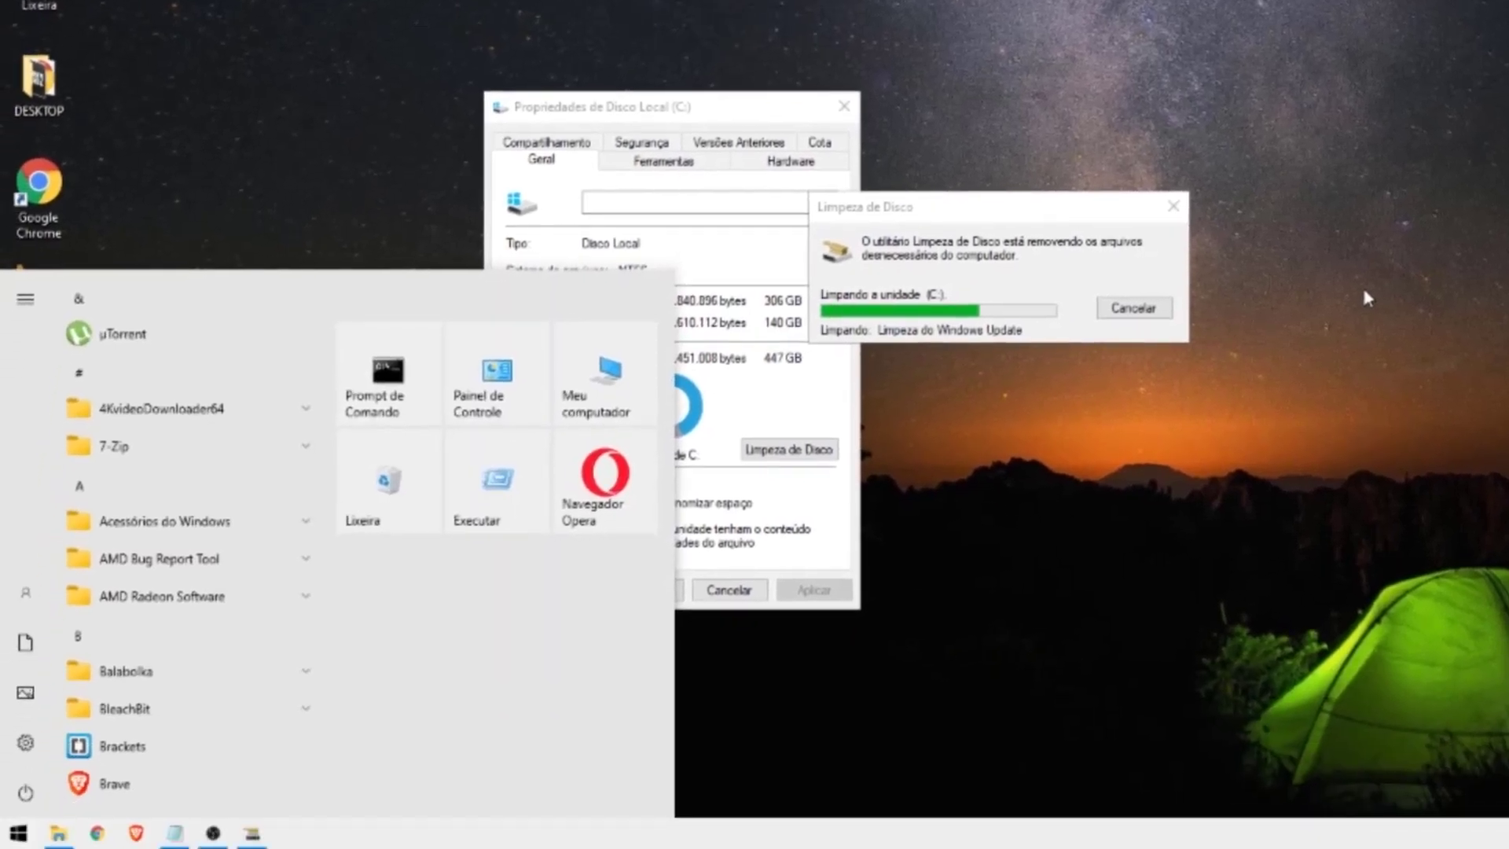
pyautogui.press('super+r')
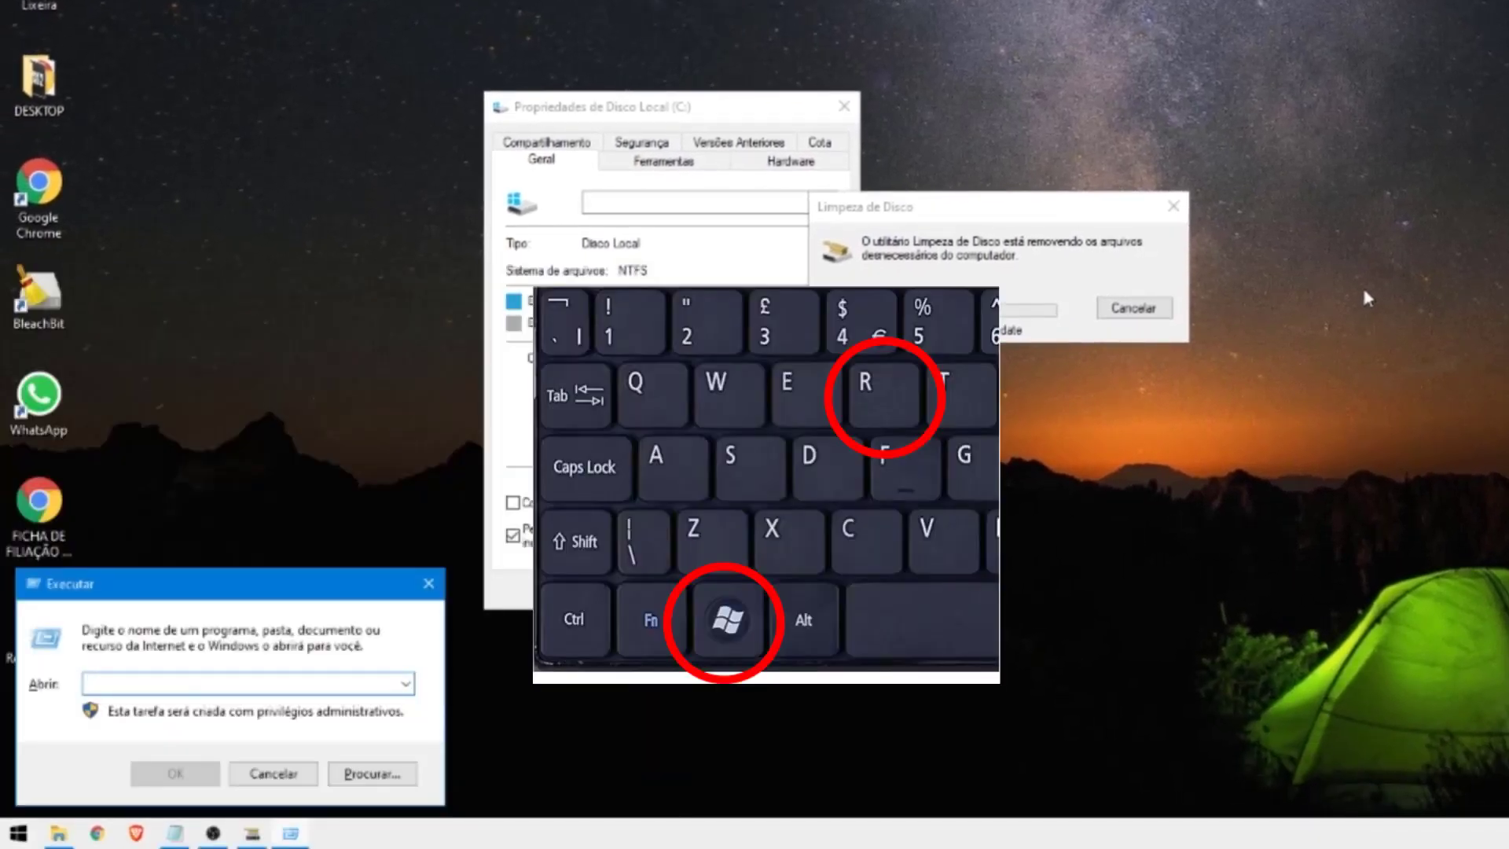
pyautogui.write('msconfig')
pyautogui.press('Return')
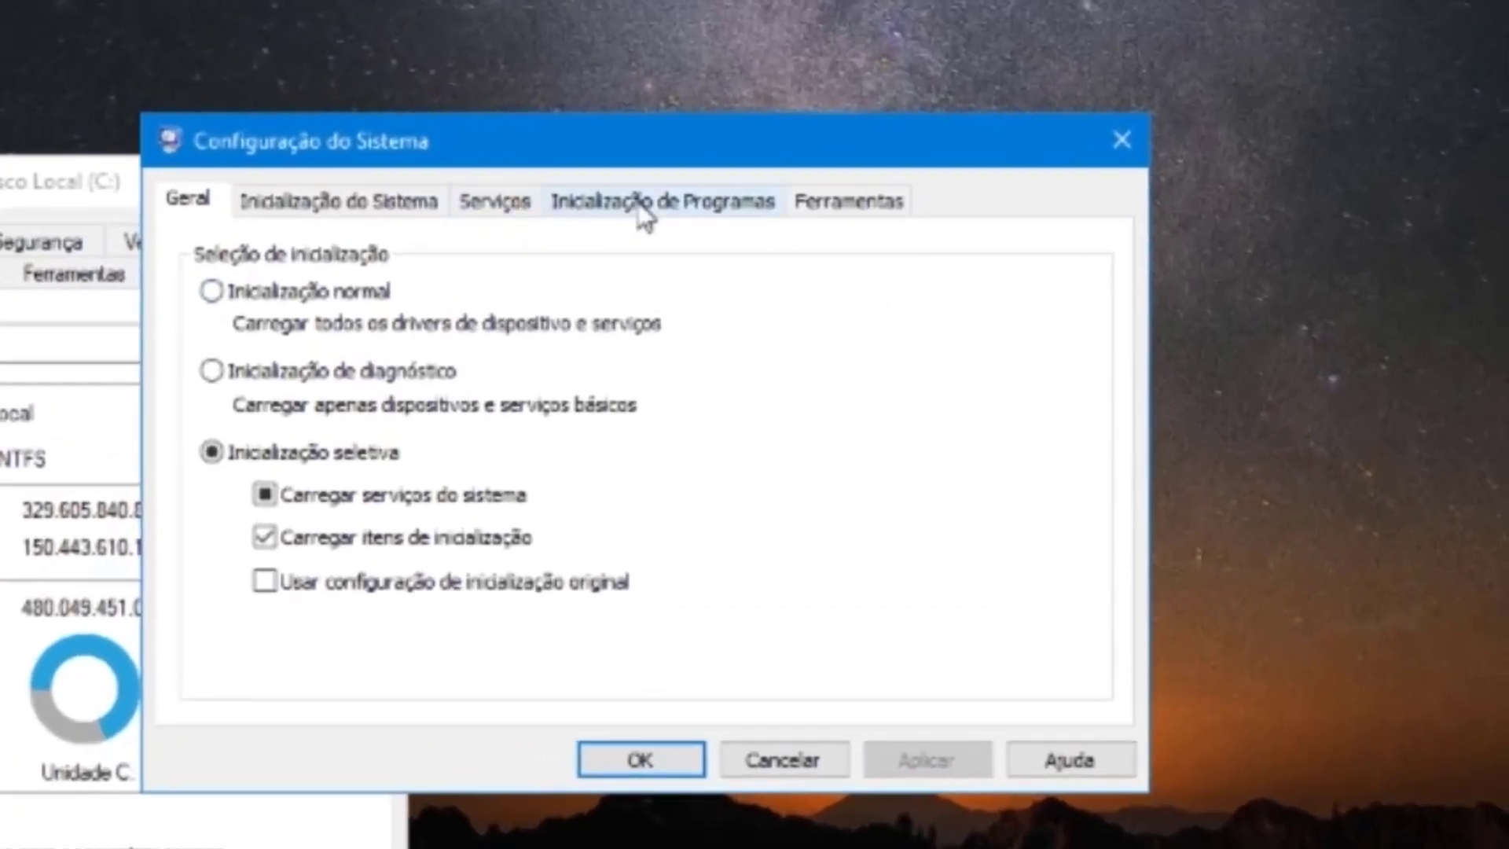
pyautogui.click(638, 202)
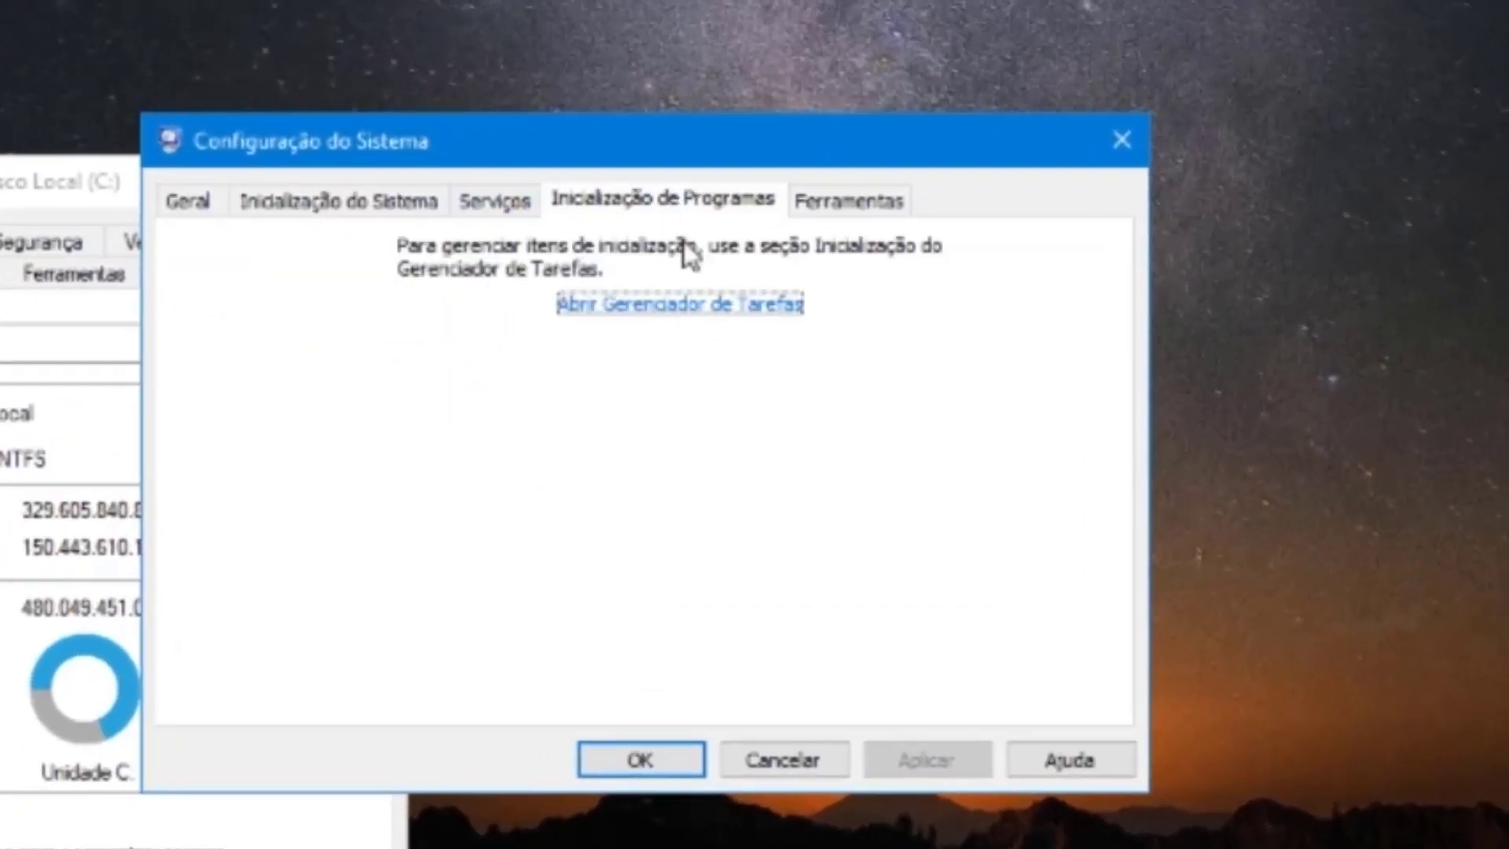
# Open the Inicializar list in Task Manager through the System Configuration's Inicialização de Programas settings.
pyautogui.click(387, 206)
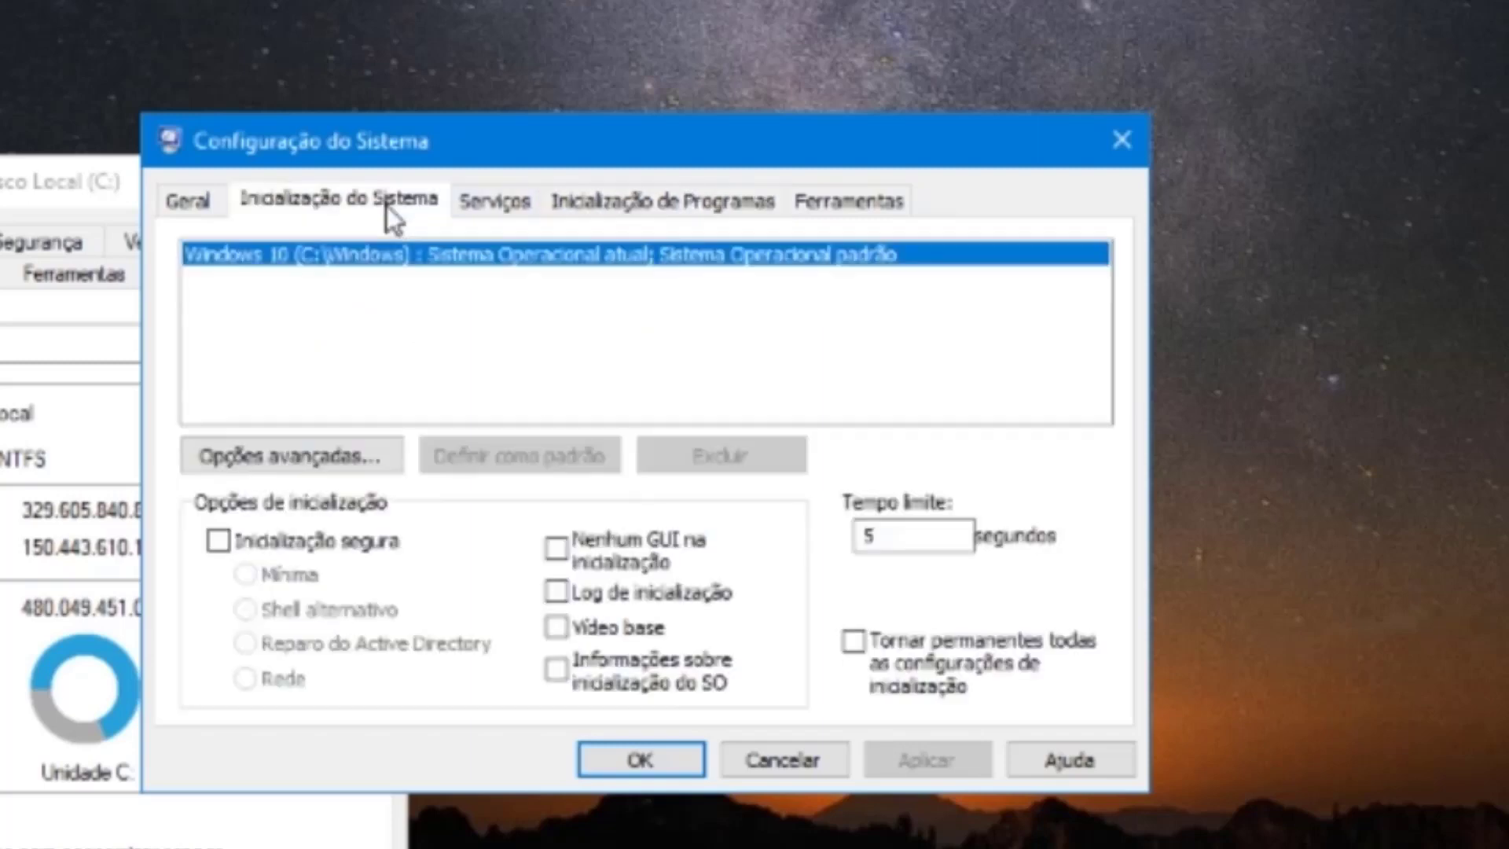
pyautogui.click(662, 211)
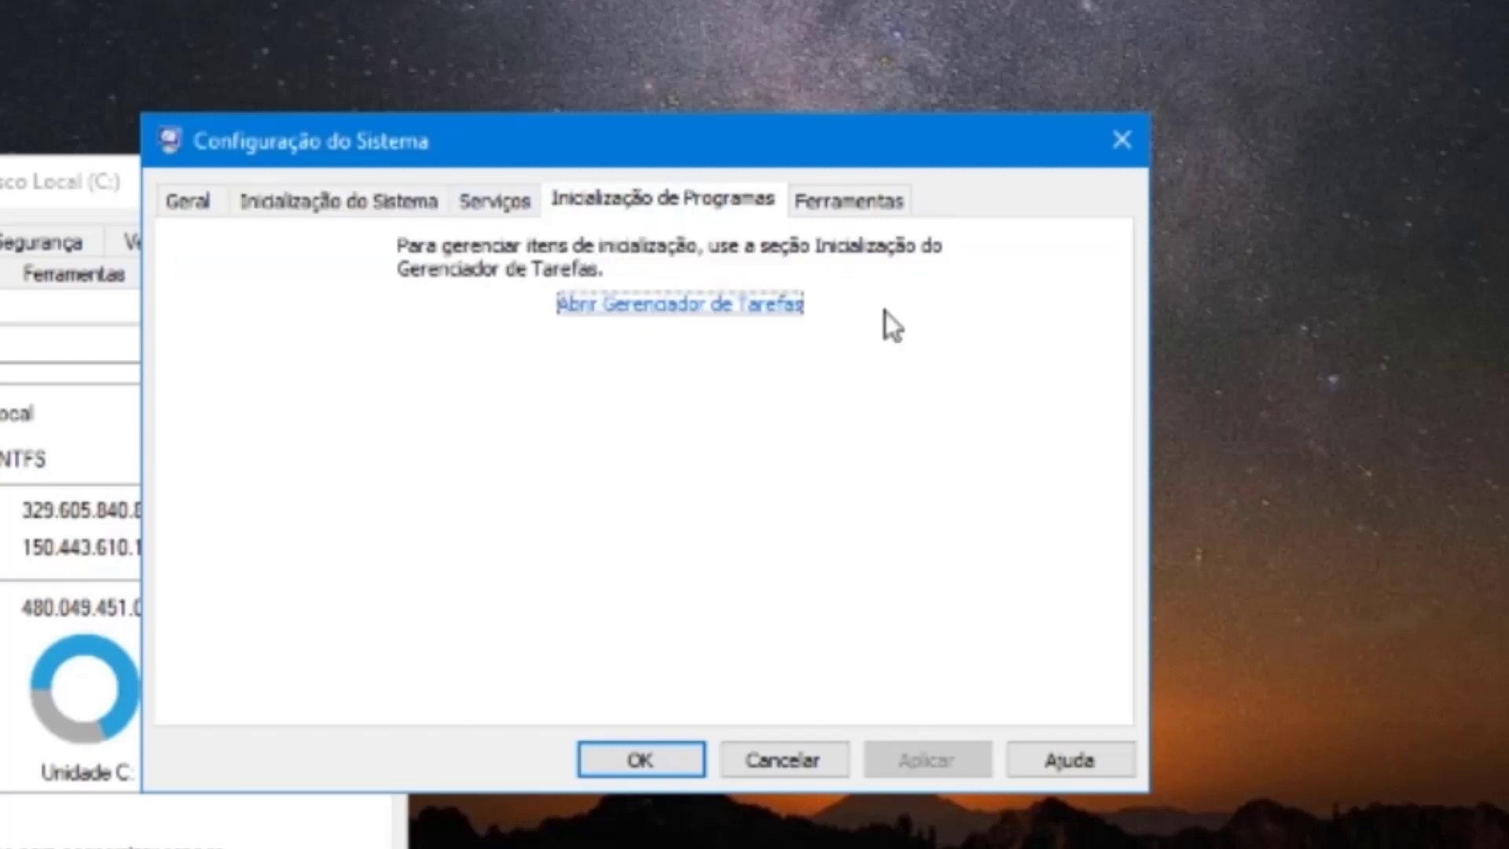
pyautogui.click(662, 307)
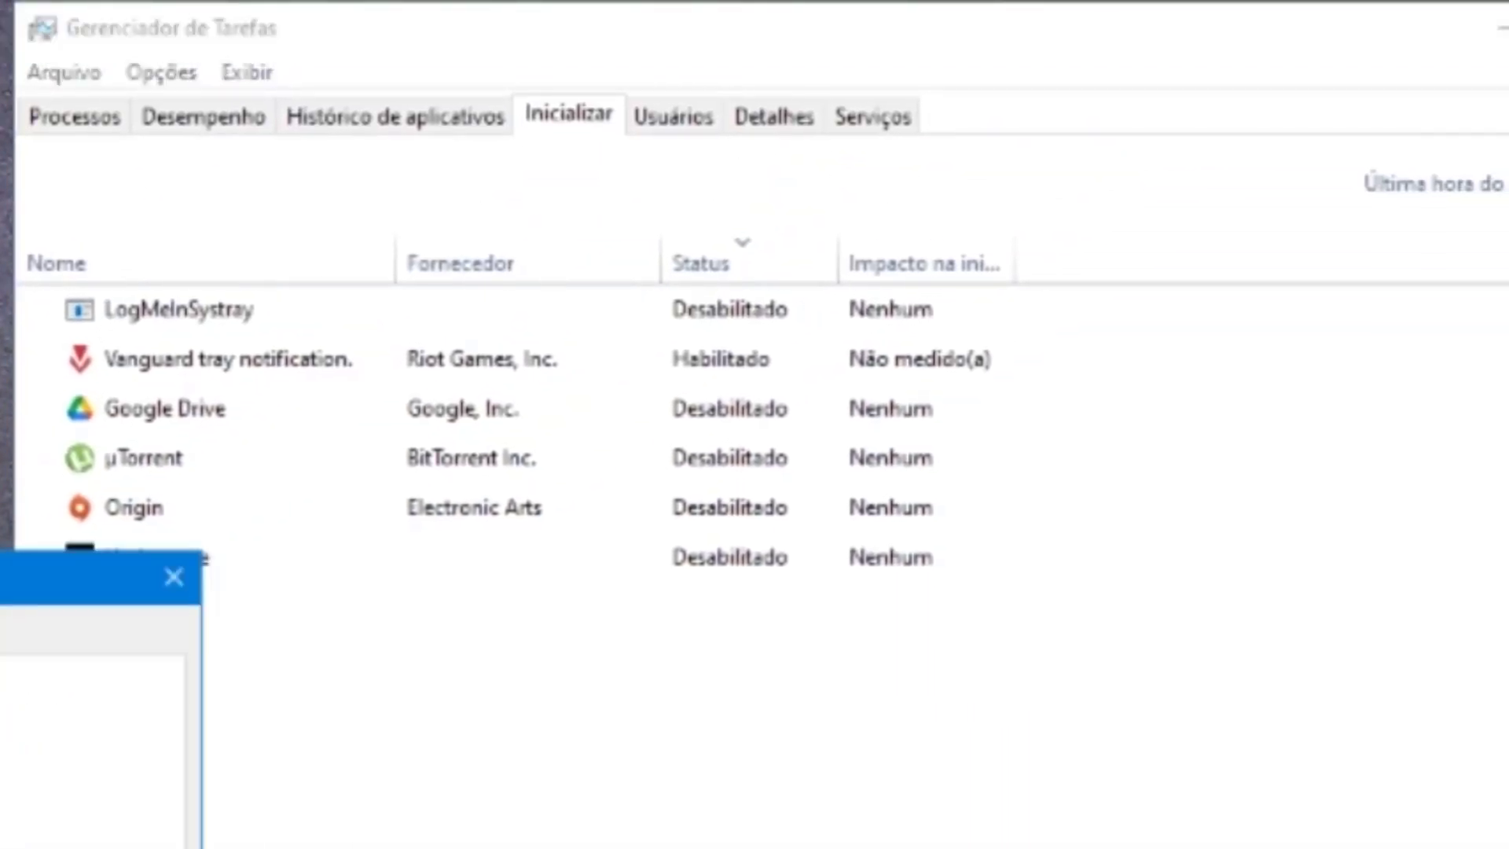
pyautogui.click(874, 63)
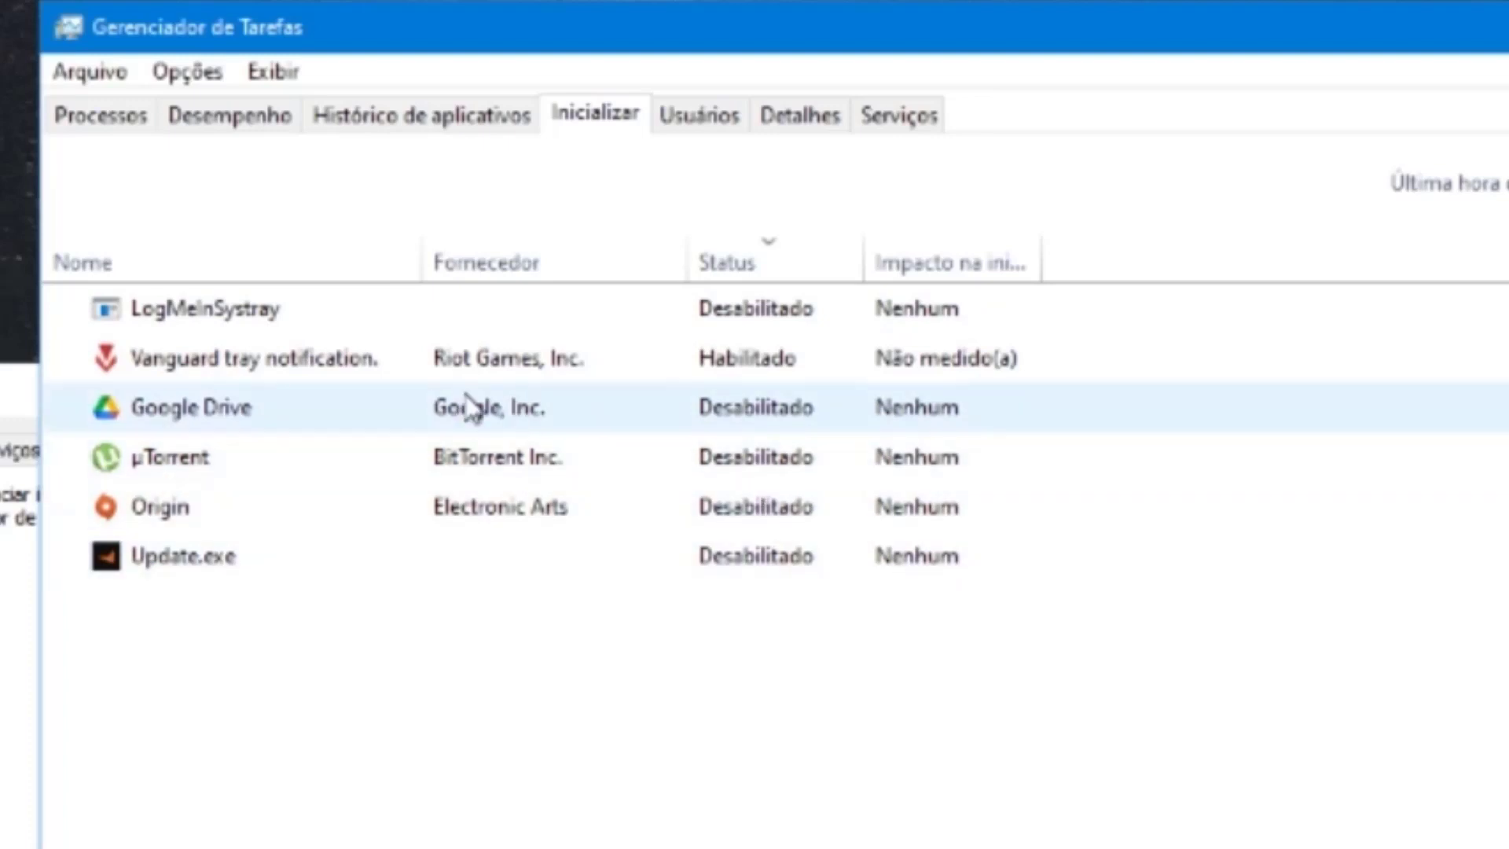
# Check the available startup options for the LogMeInSystray and Vanguard tray notification entries.
pyautogui.click(342, 315)
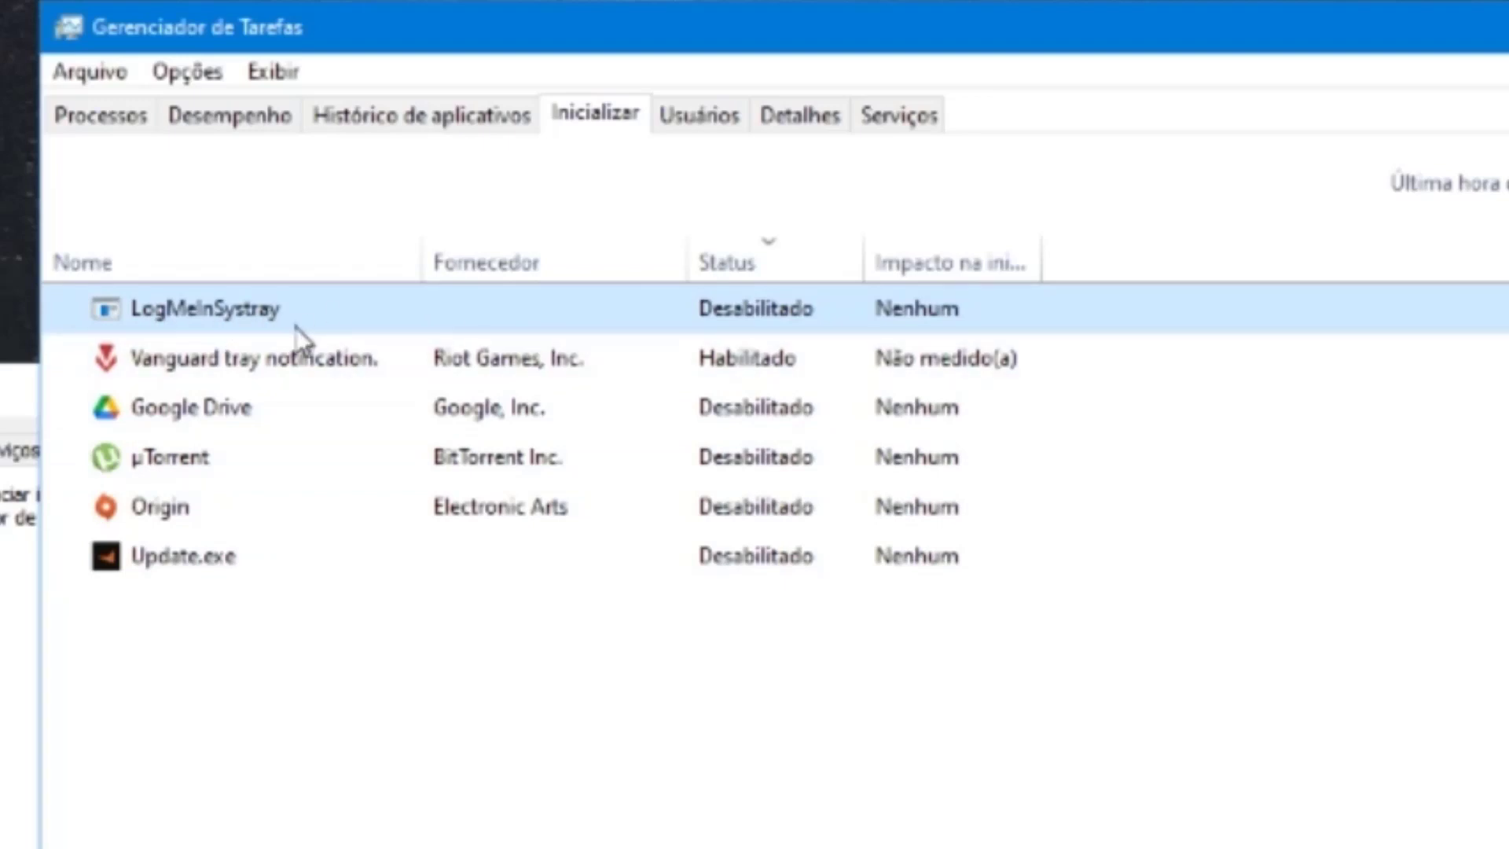
pyautogui.rightClick(236, 306)
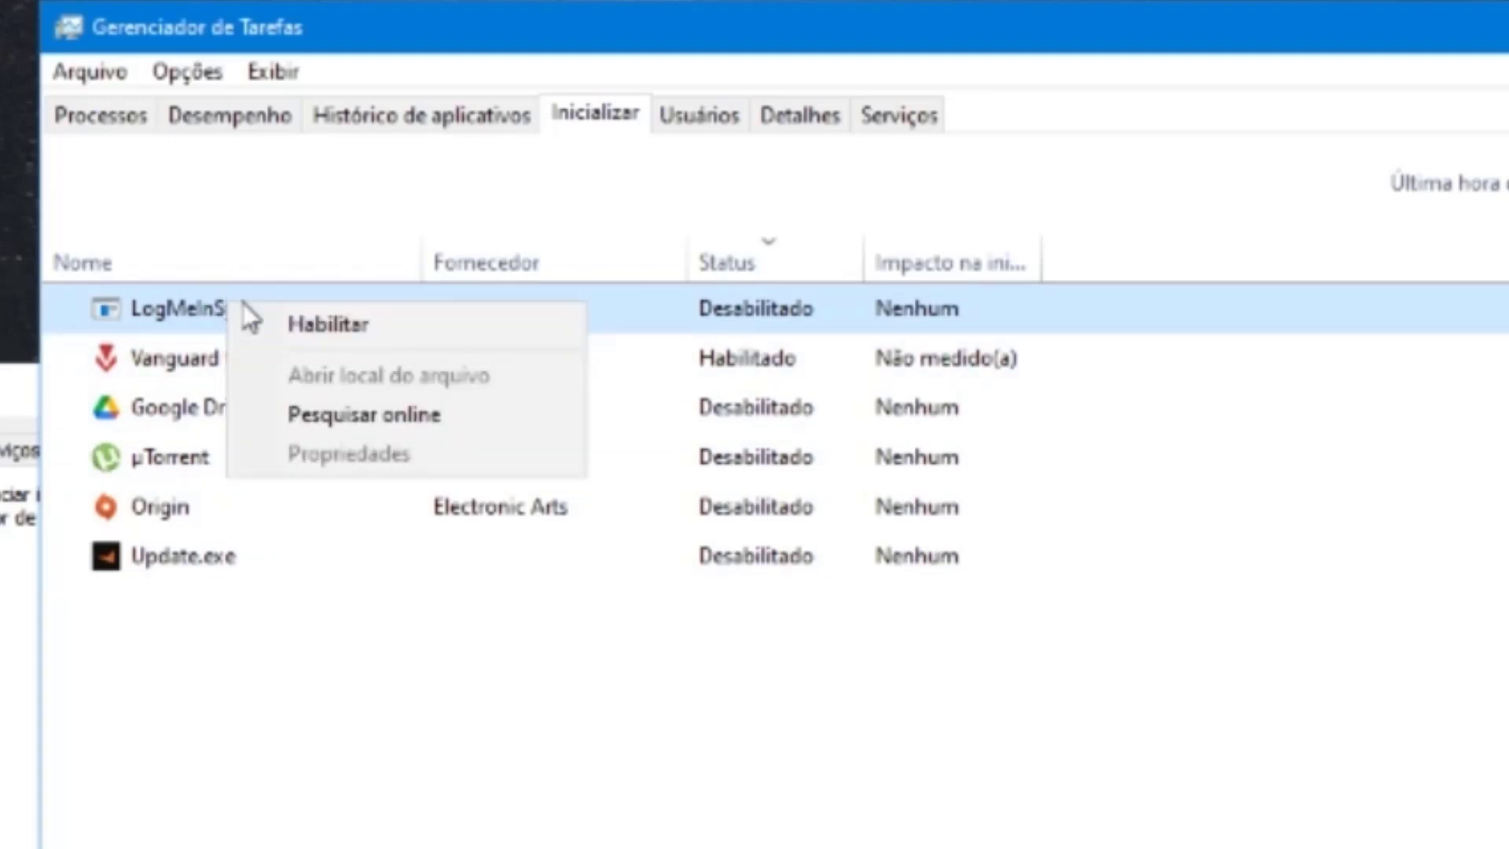
pyautogui.click(344, 328)
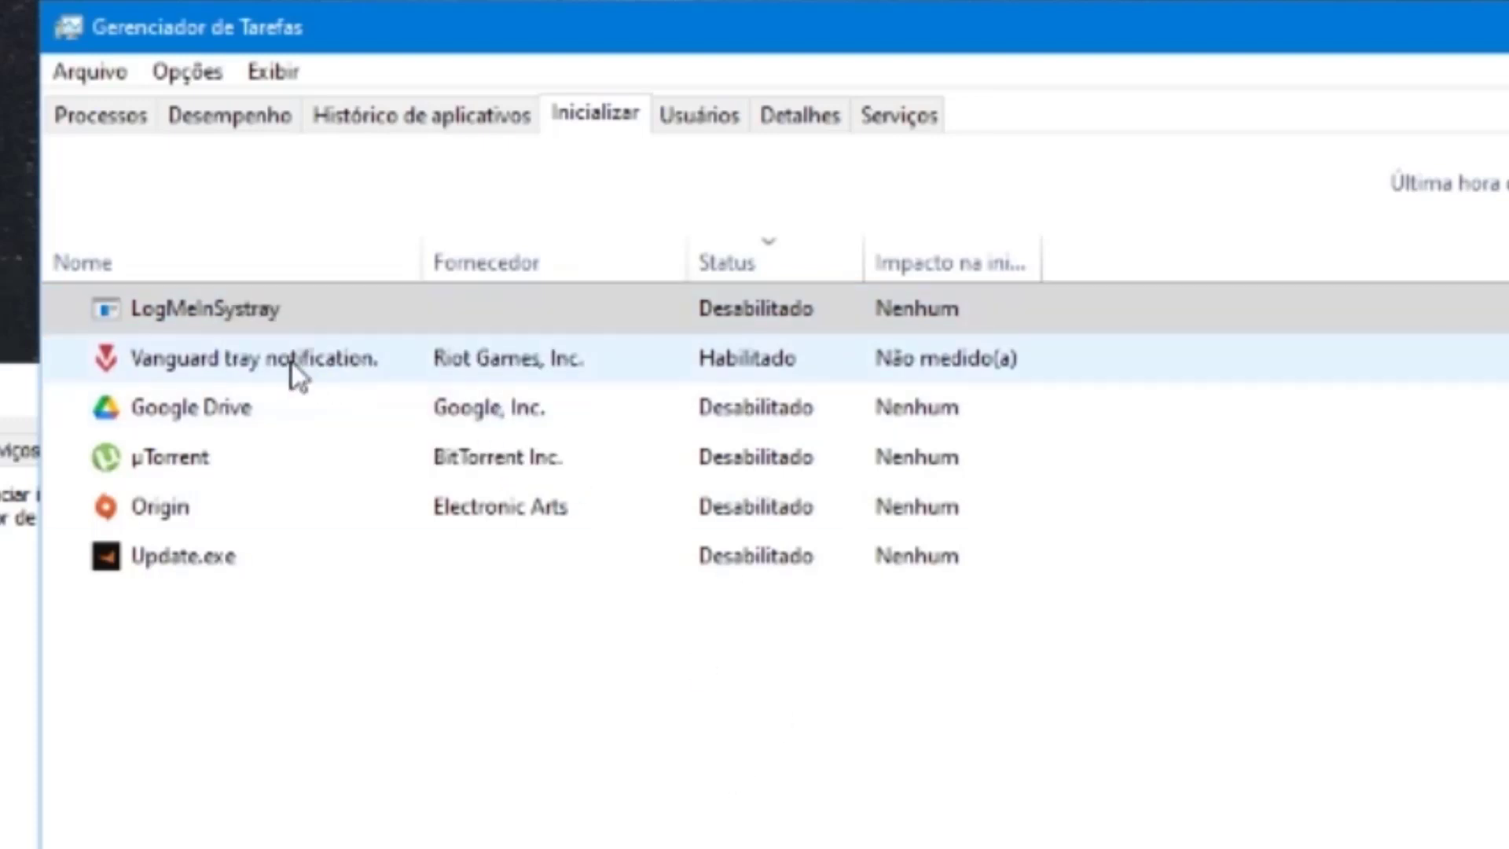
pyautogui.click(292, 361)
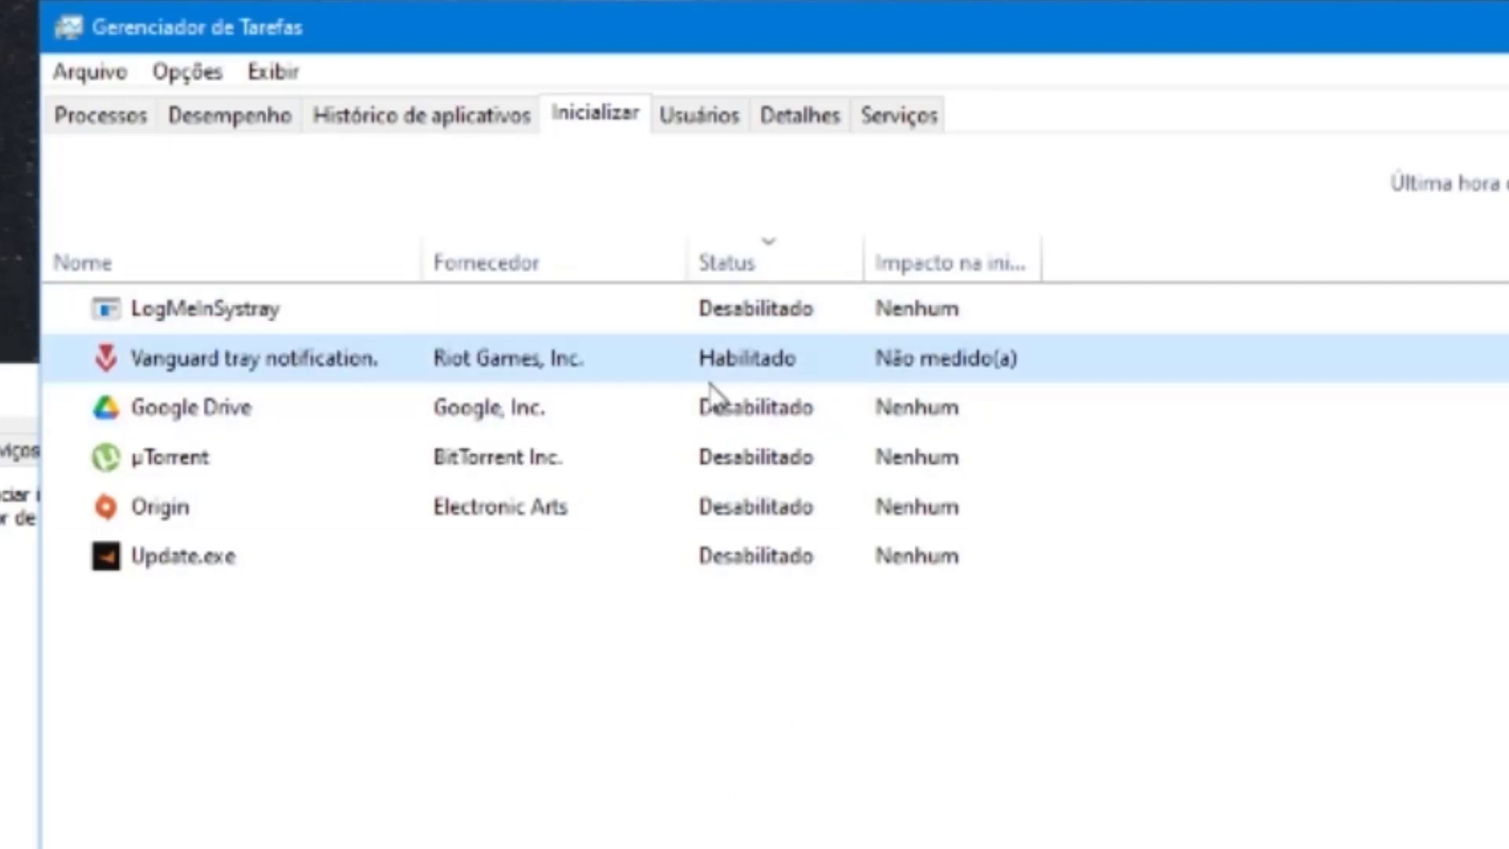
pyautogui.rightClick(511, 369)
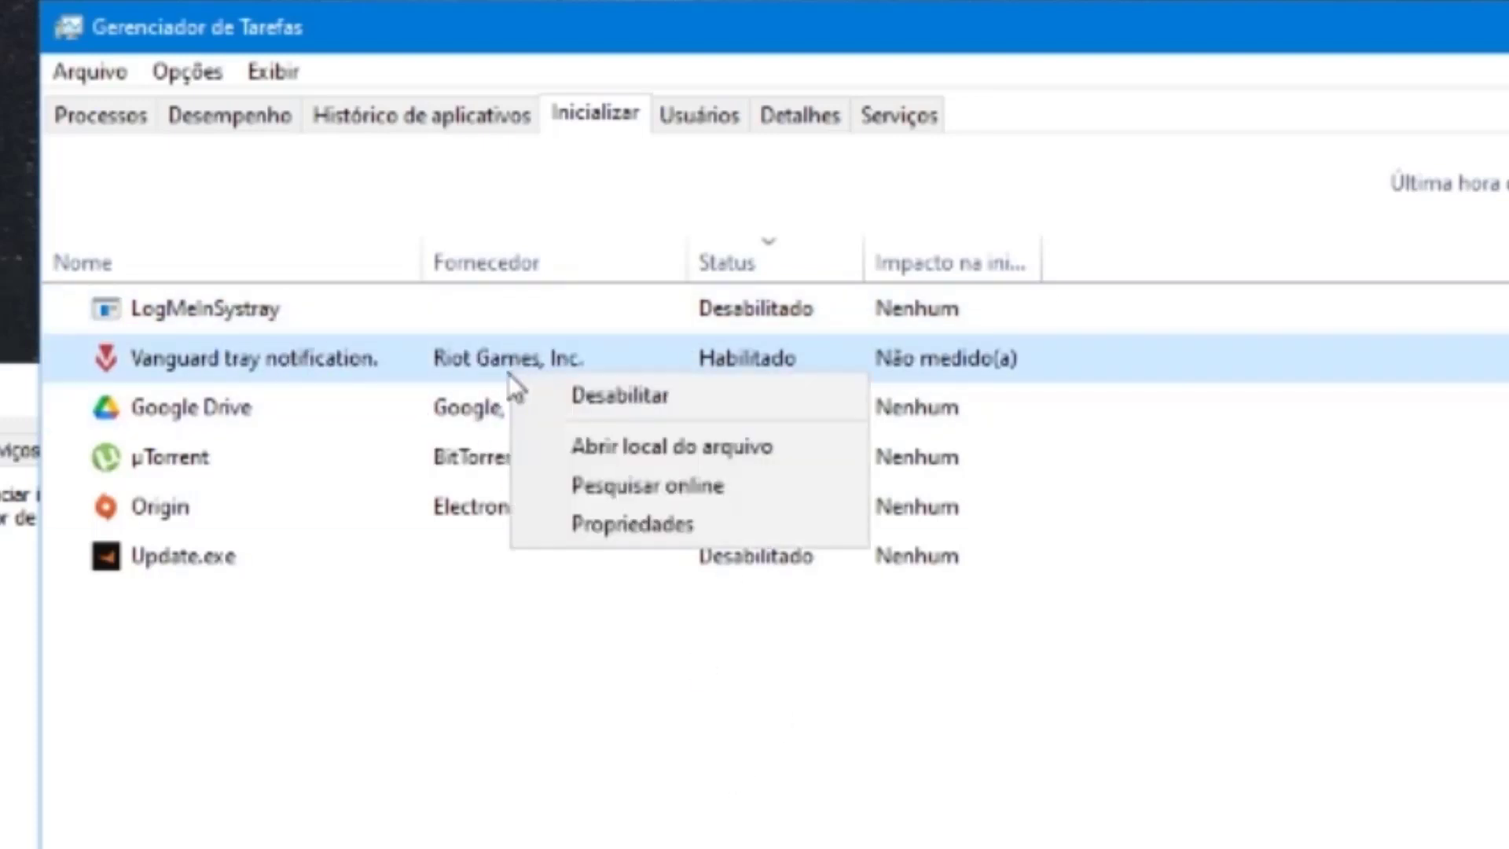
pyautogui.click(724, 809)
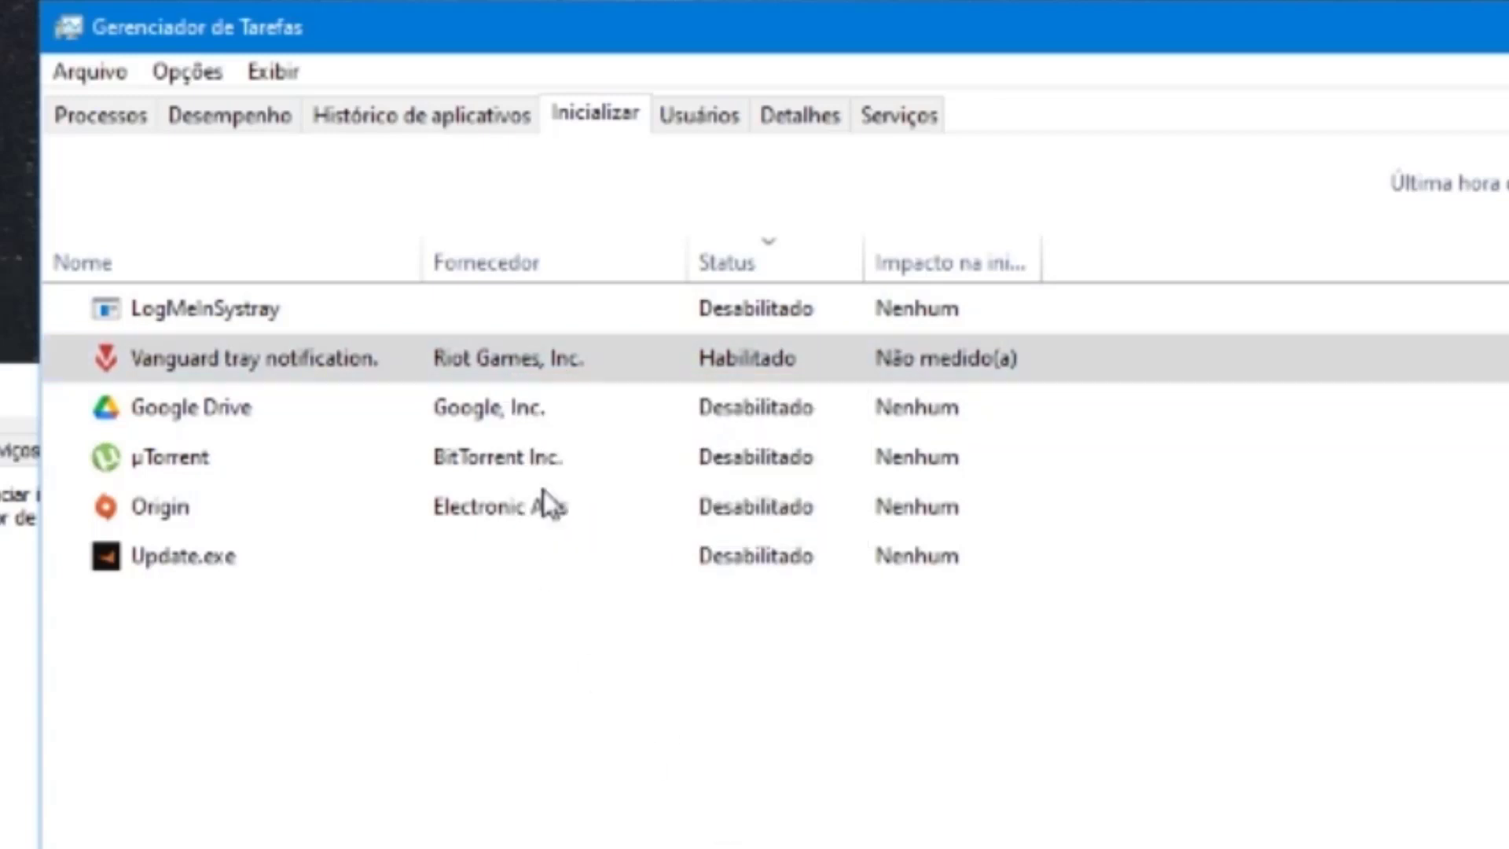
# Go through the remaining startup entries: Google Drive, µTorrent, Origin and Update.exe.
pyautogui.click(215, 414)
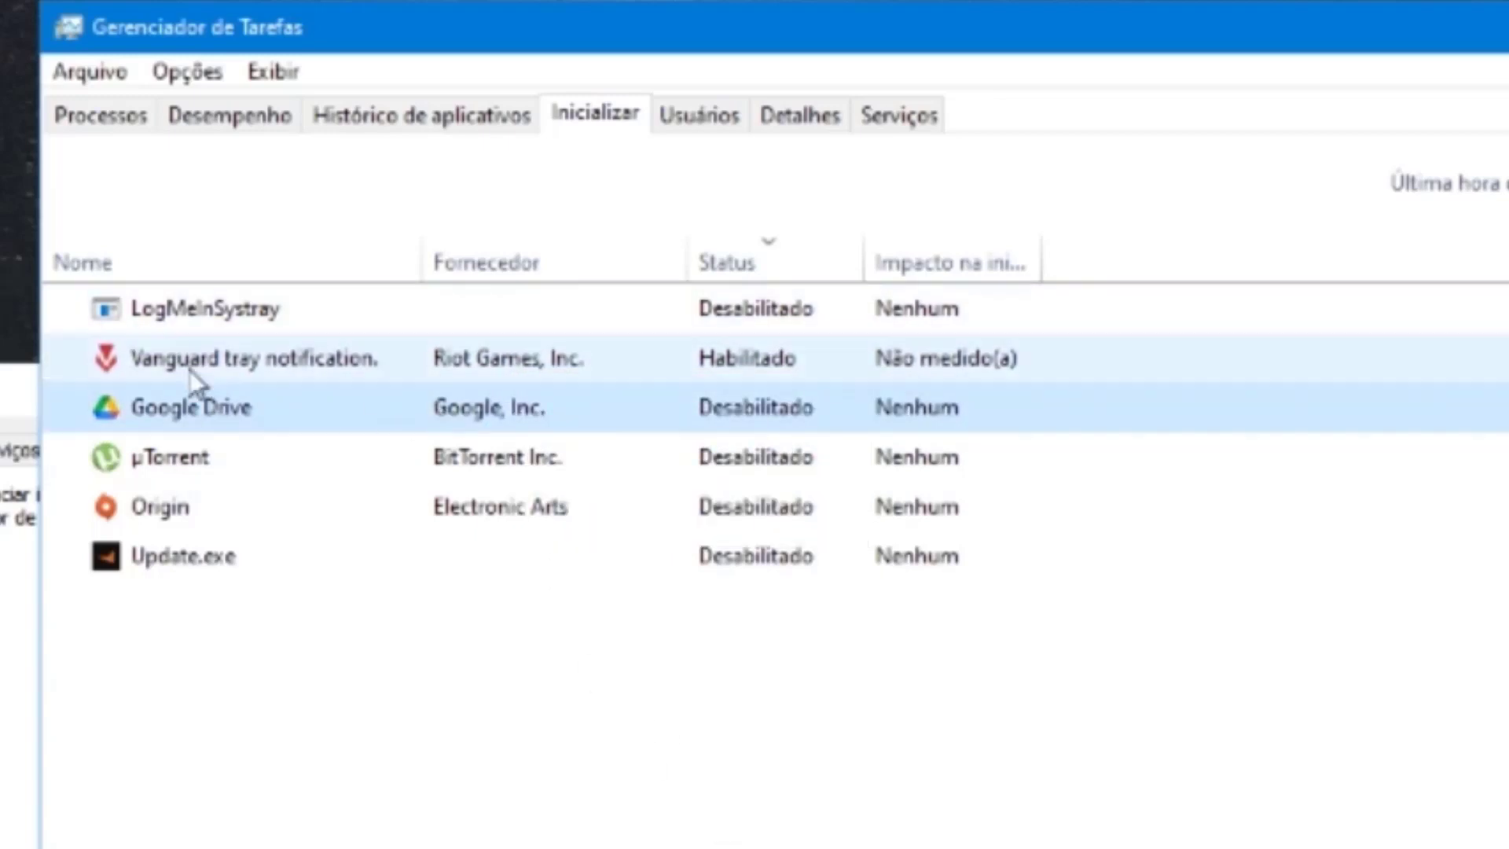
pyautogui.click(324, 456)
pyautogui.click(291, 507)
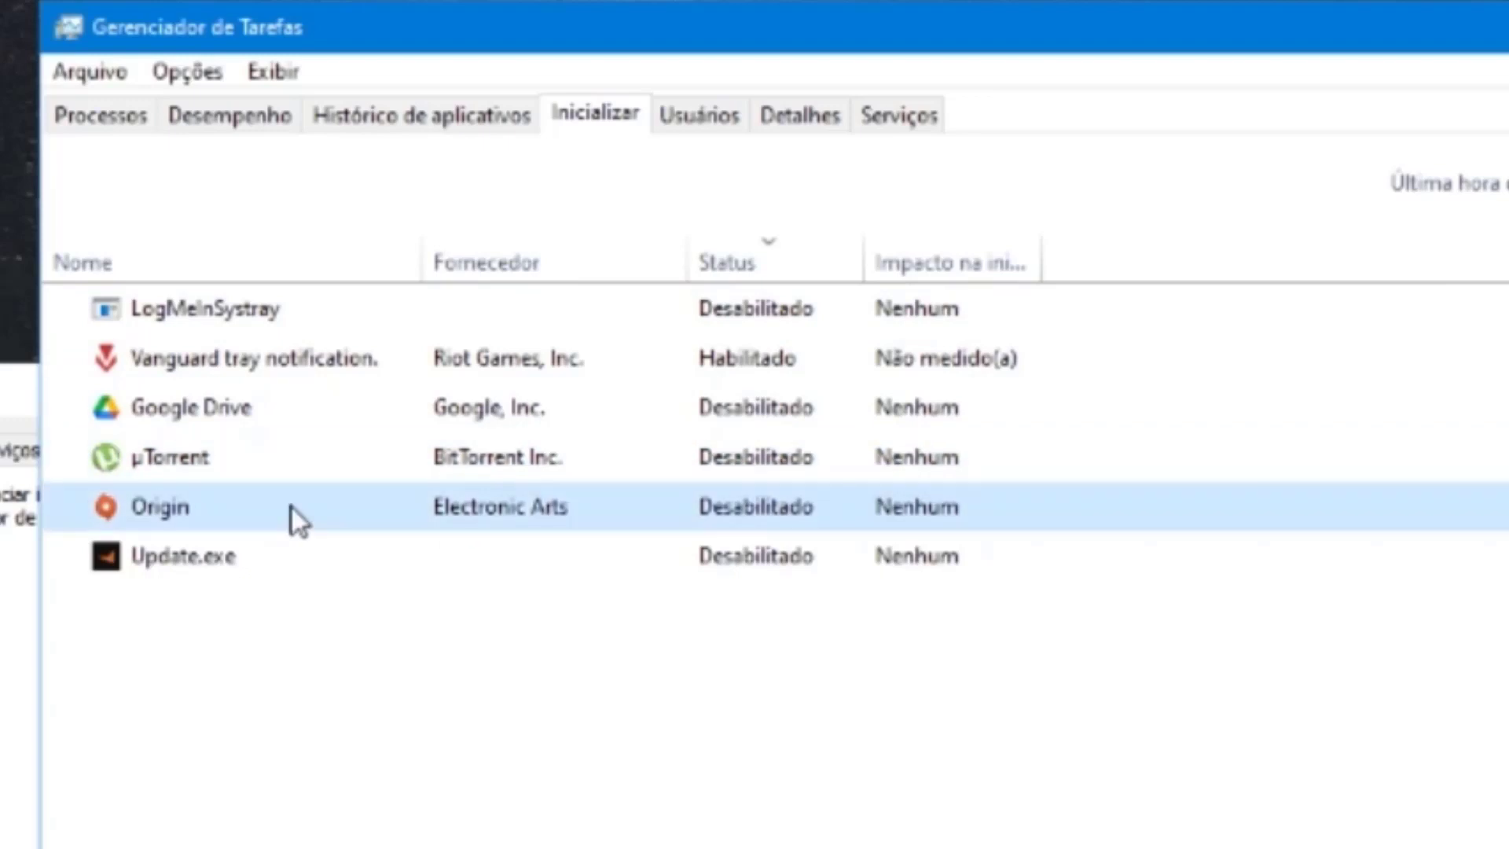
pyautogui.click(281, 558)
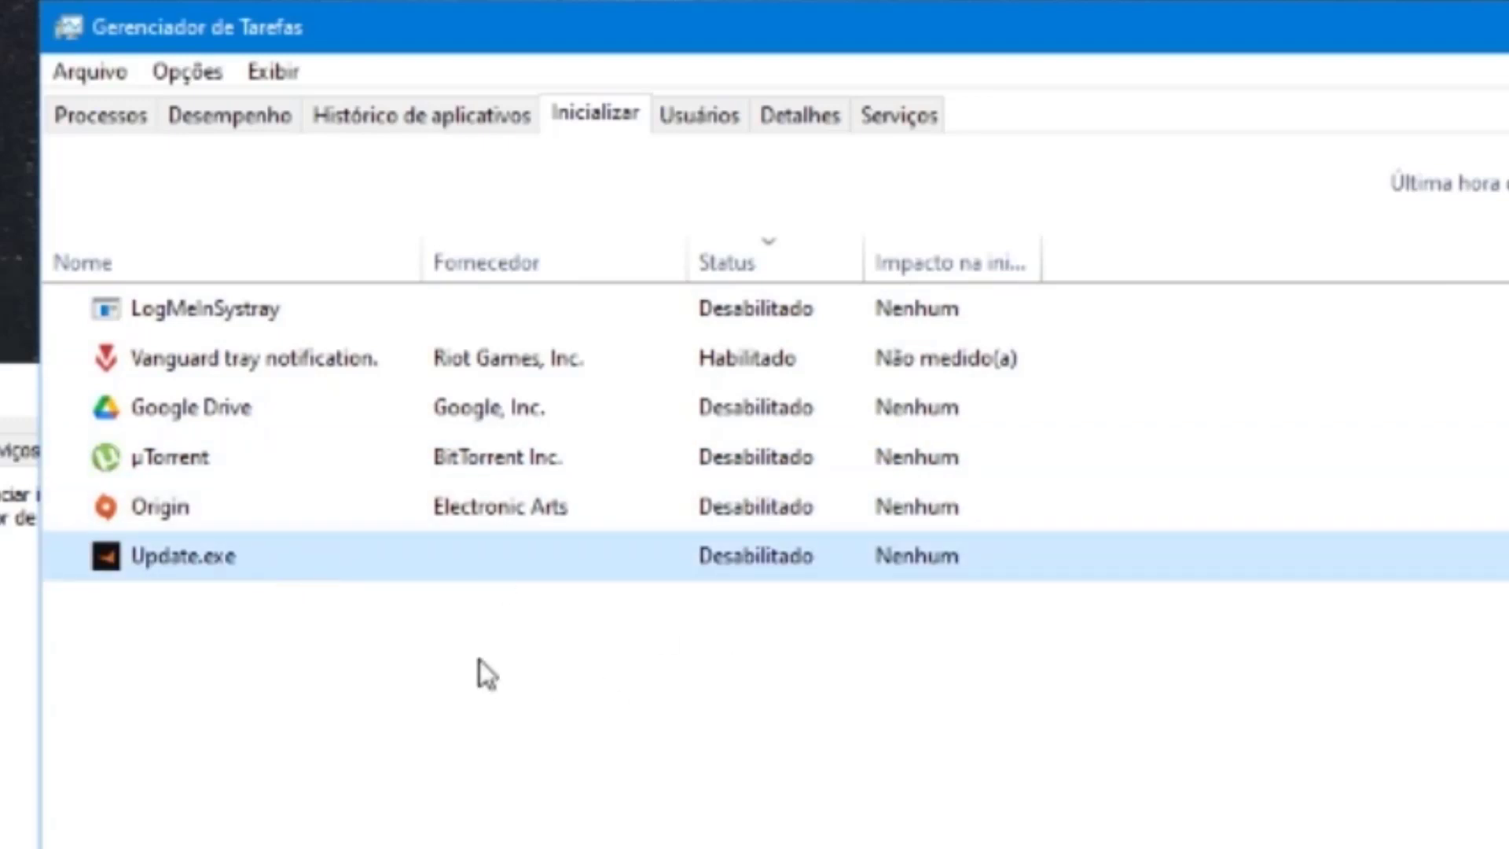
# Check the startup options for Update.exe and toggle its startup status, leaving the entry as Desabilitado.
pyautogui.rightClick(440, 546)
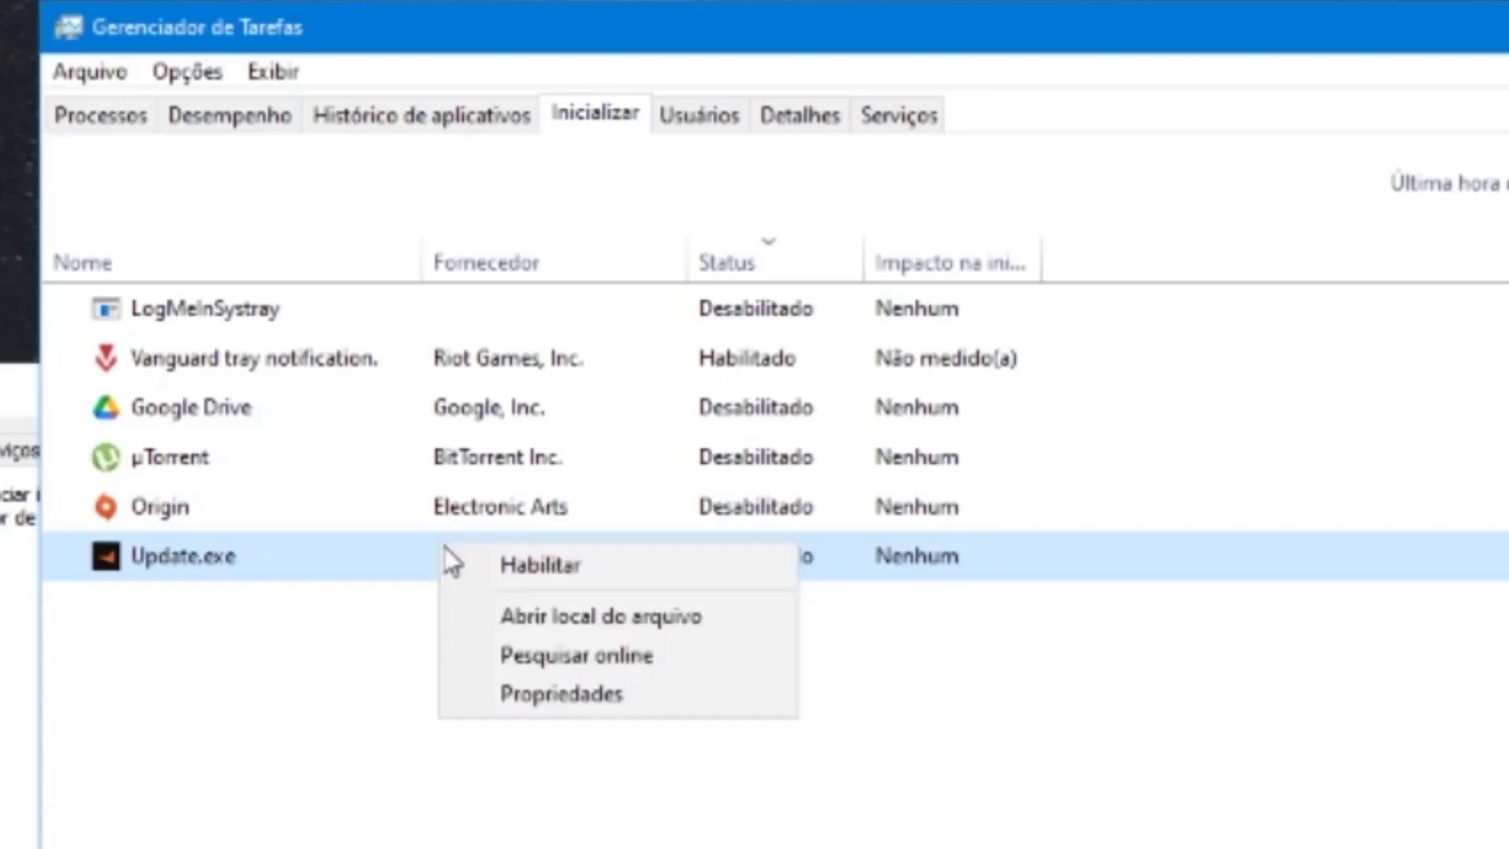
pyautogui.click(699, 683)
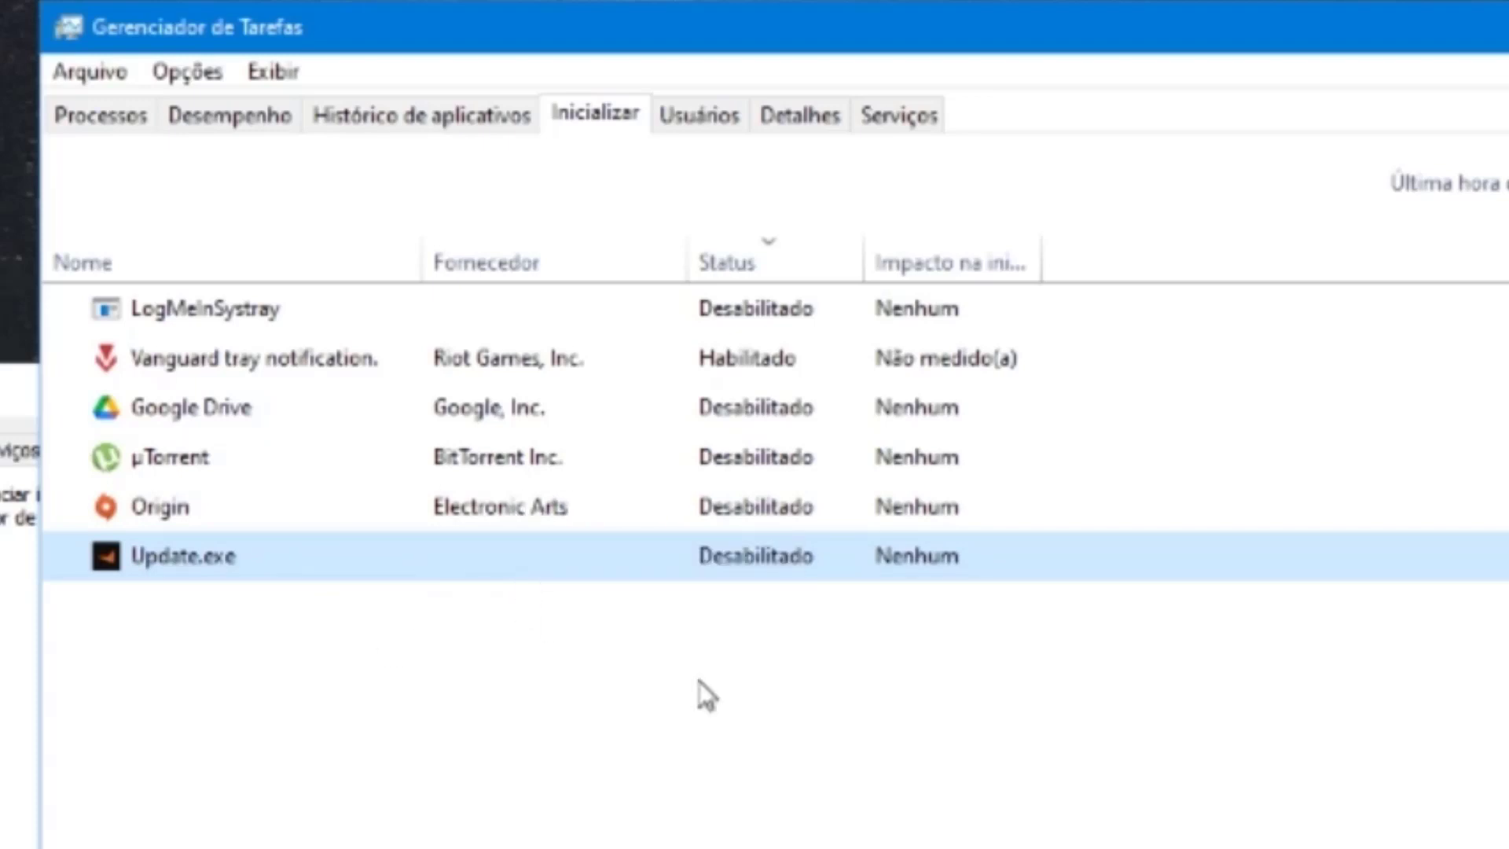
pyautogui.rightClick(597, 569)
pyautogui.click(743, 603)
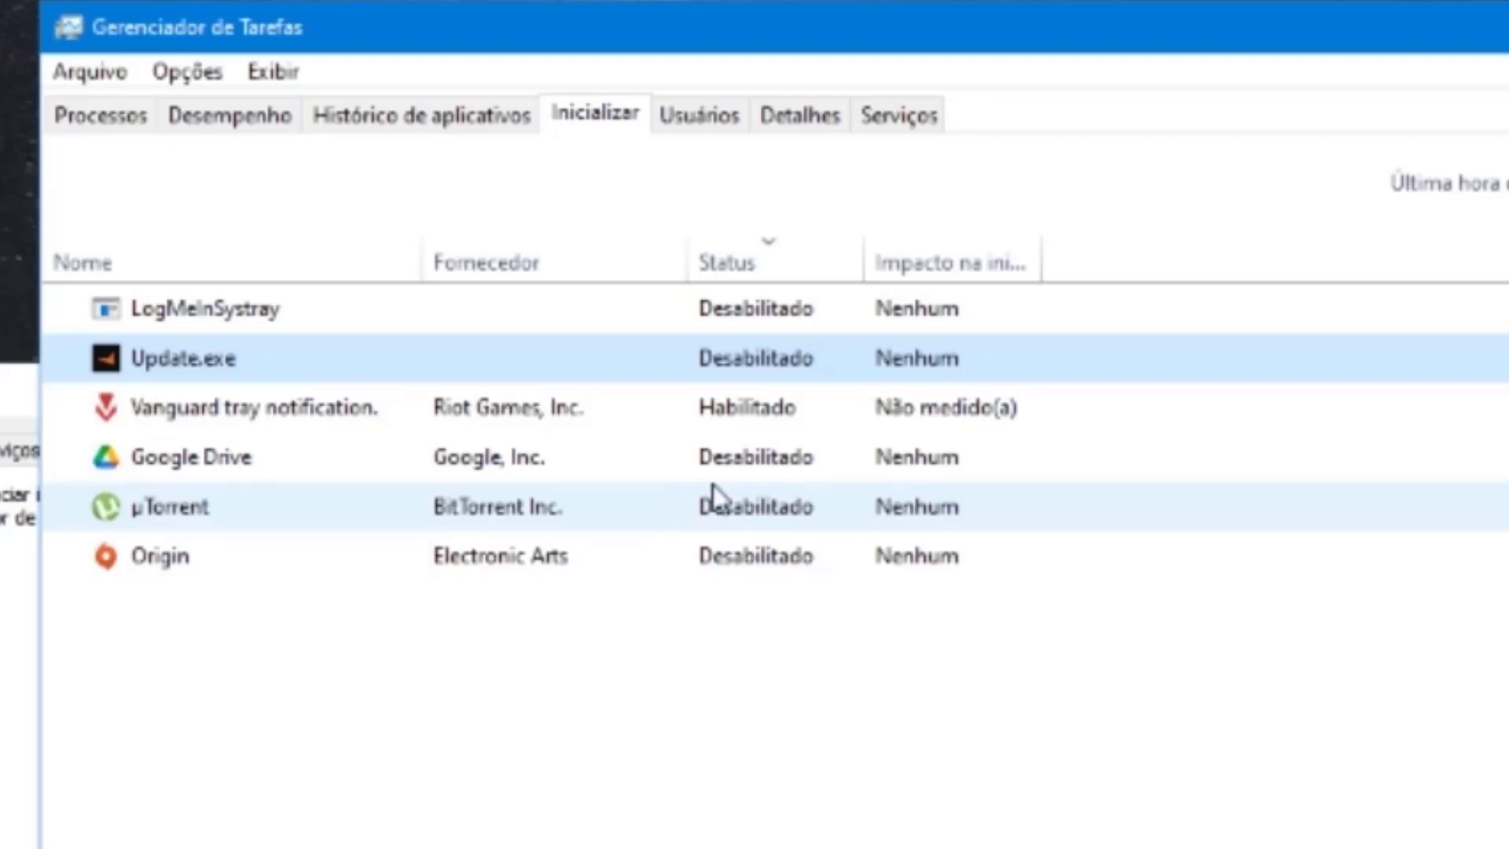
# Close Task Manager and highlight item 3 of the Notepad checklist, desinstalar programas desnecessários.
pyautogui.hotkey('alt', 'F4')
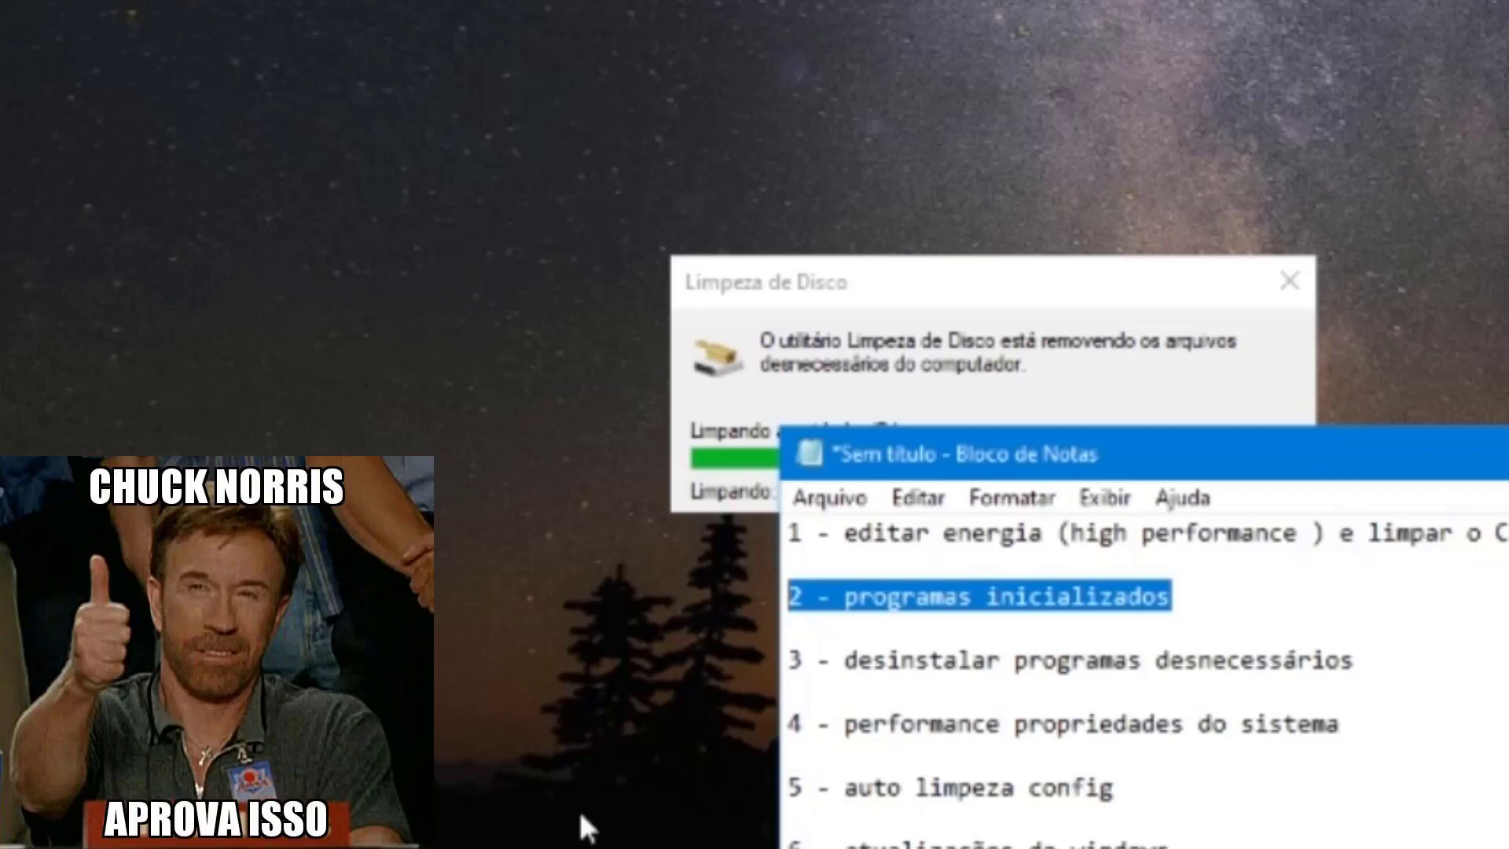
pyautogui.click(1109, 667)
pyautogui.tripleClick(948, 668)
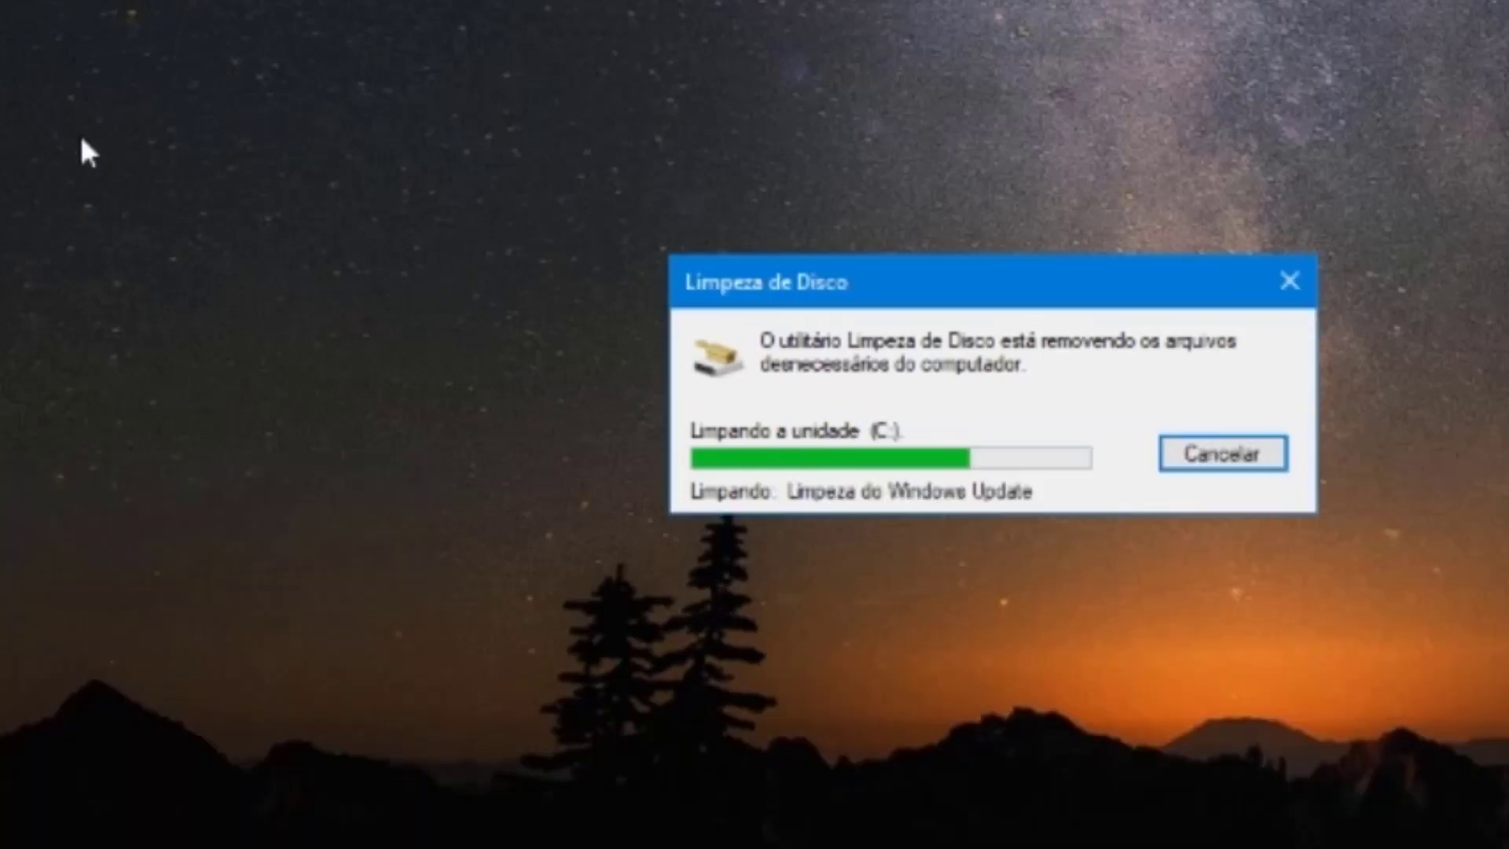
# Open Aplicativos e recursos in Windows Settings and filter the installed apps to Disco Local (C:).
pyautogui.press('super')
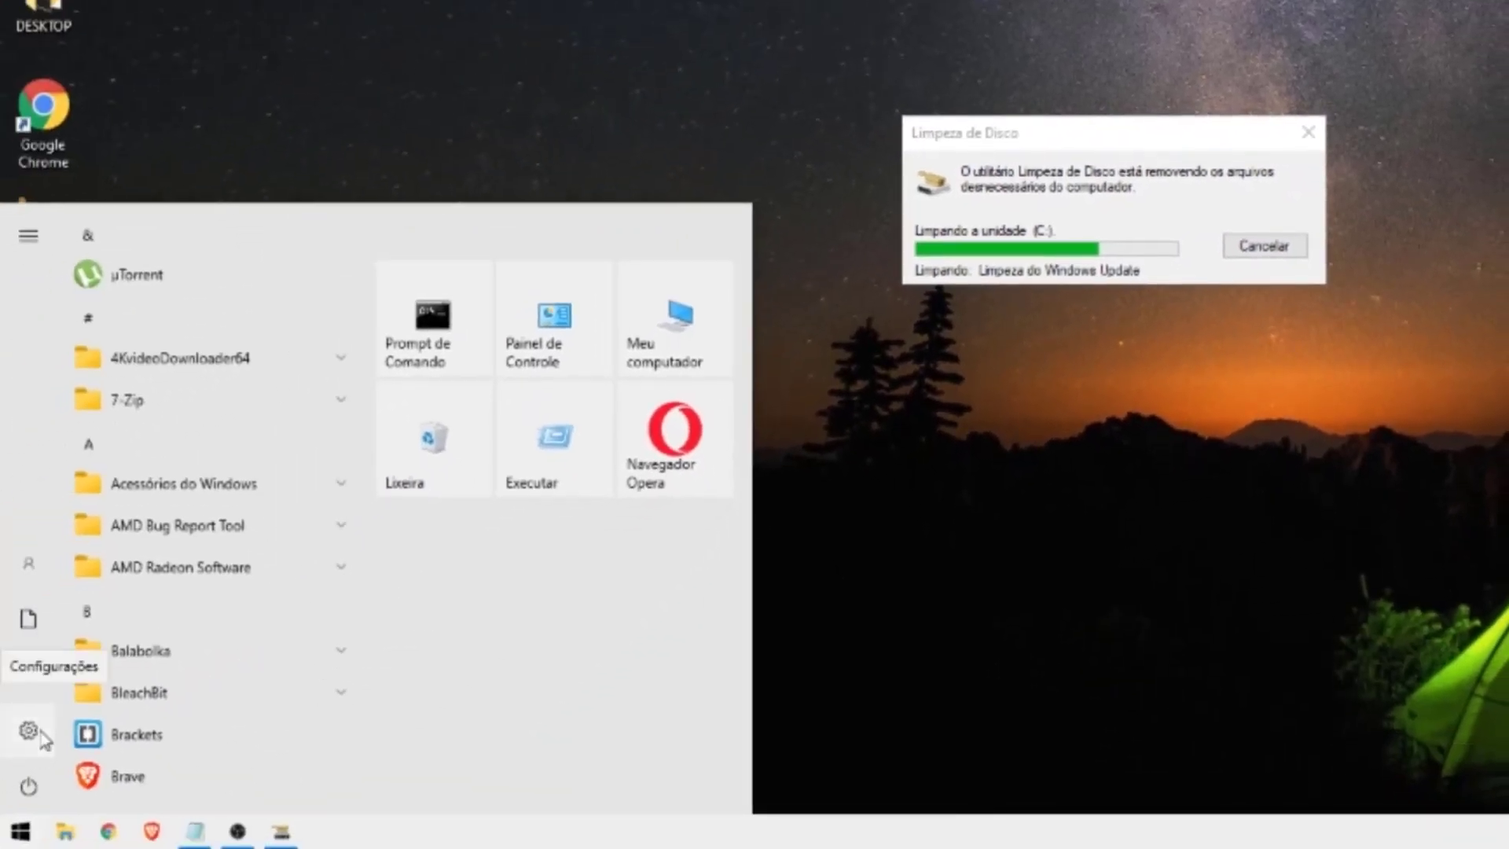
pyautogui.click(29, 728)
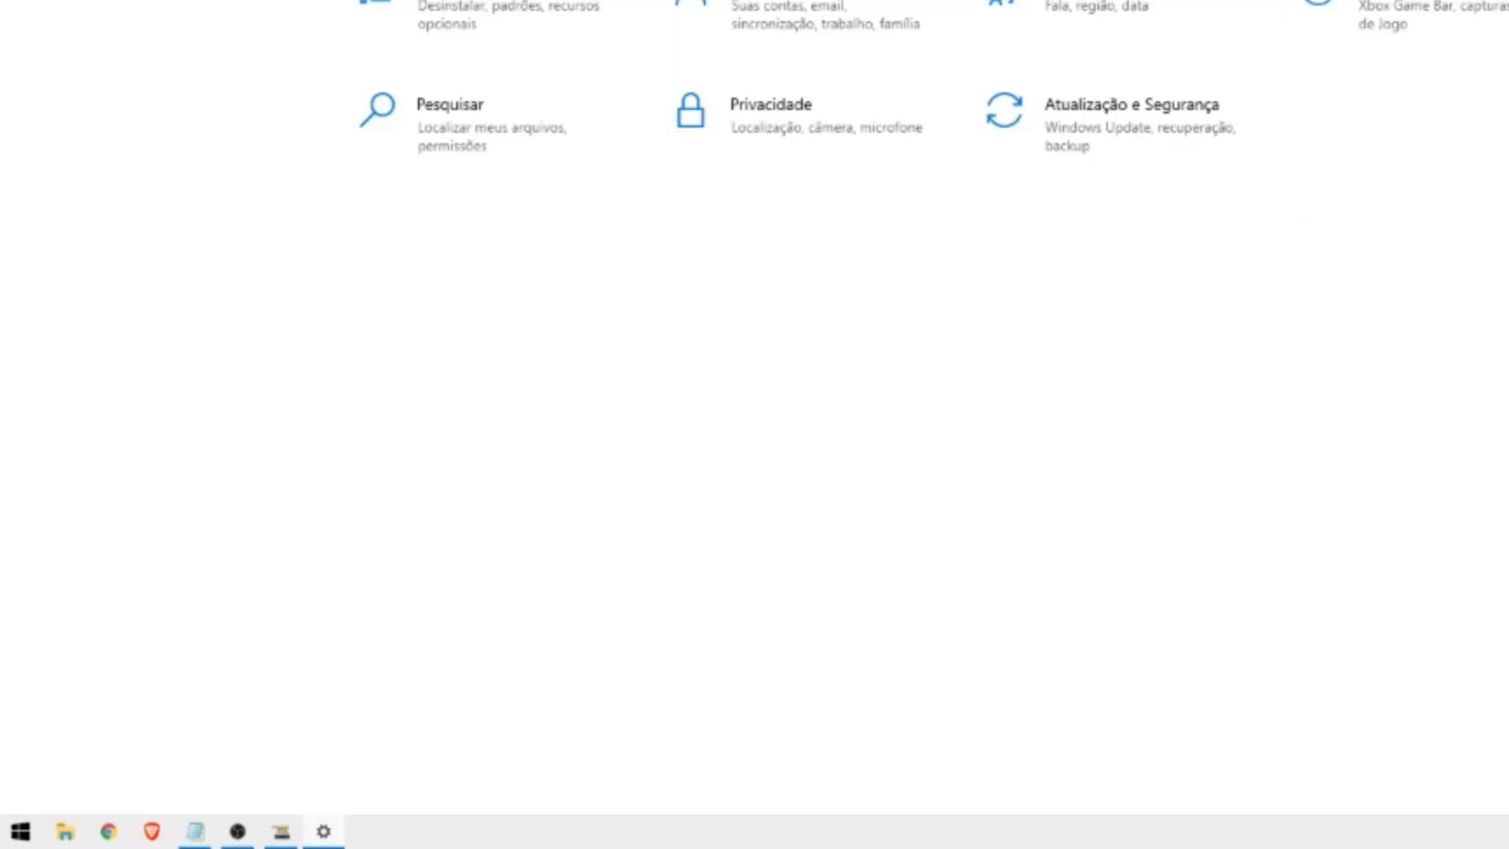
pyautogui.click(522, 11)
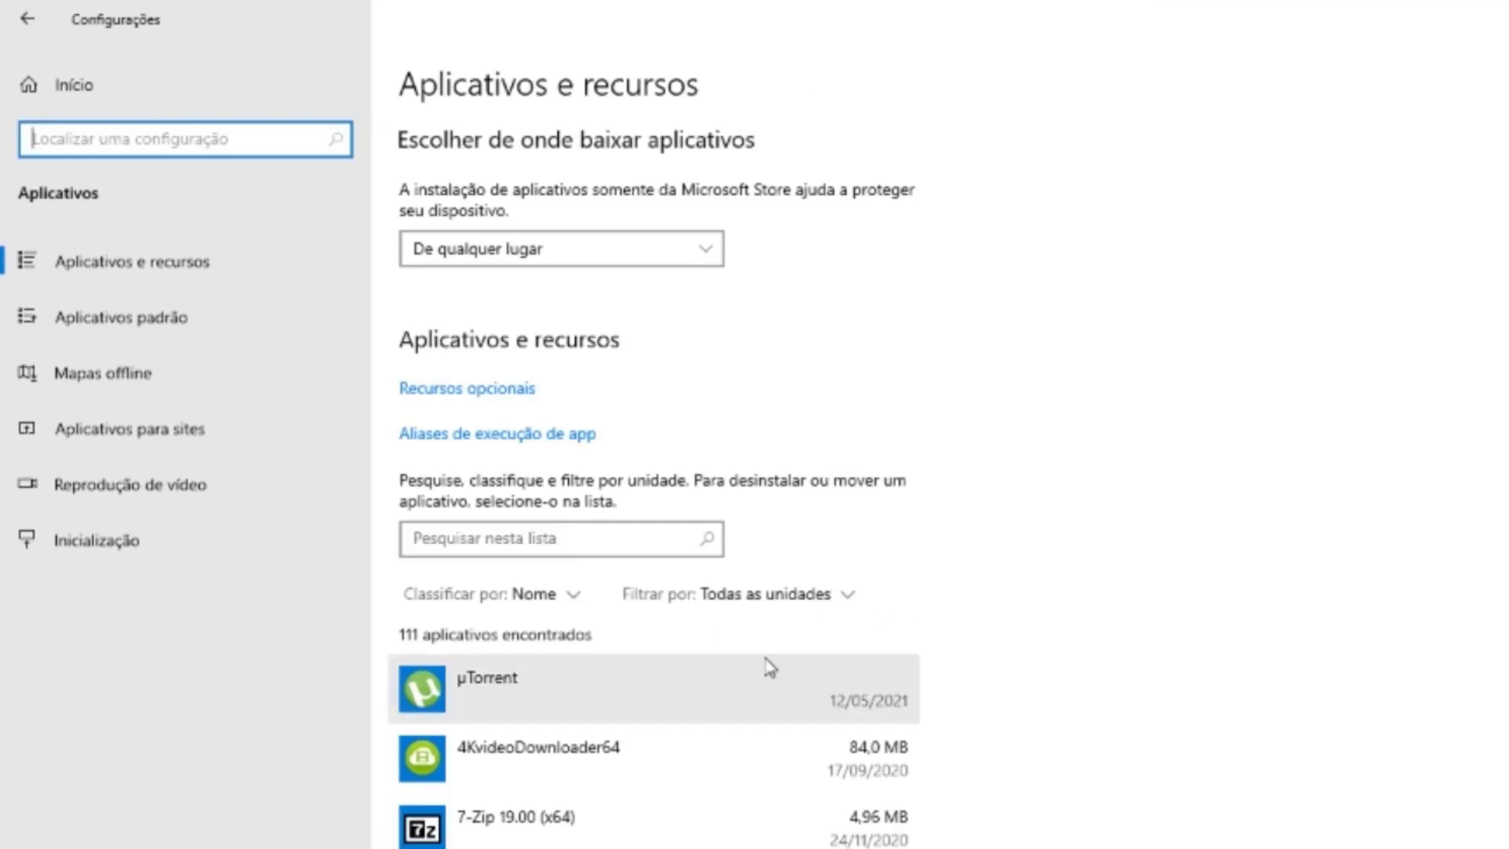
pyautogui.click(783, 594)
pyautogui.click(763, 680)
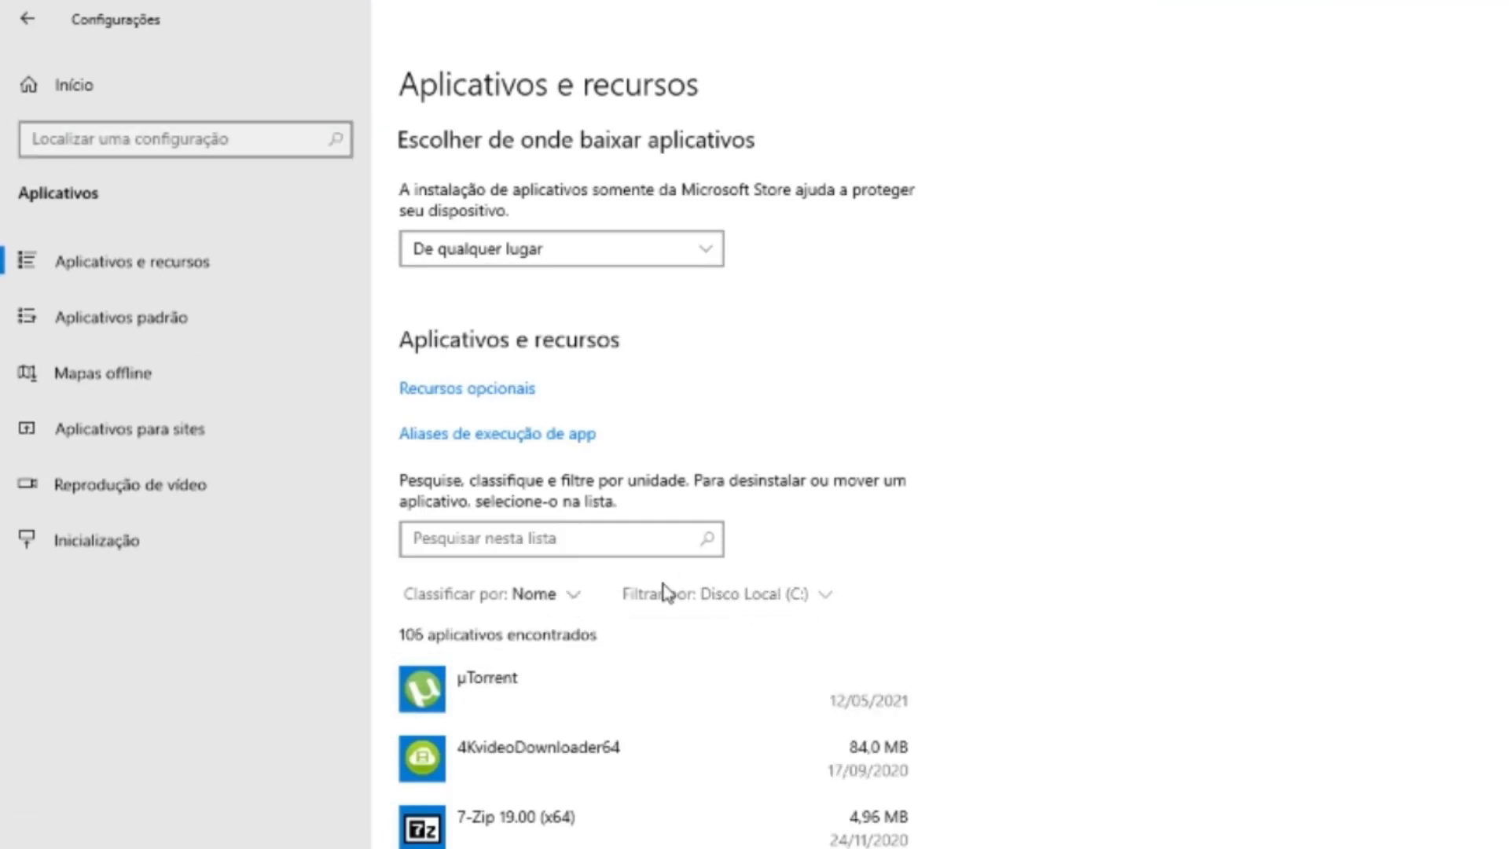
# Look through the installed apps on drive C: for unnecessary programs to uninstall.
pyautogui.scroll(-5, 815, 694)
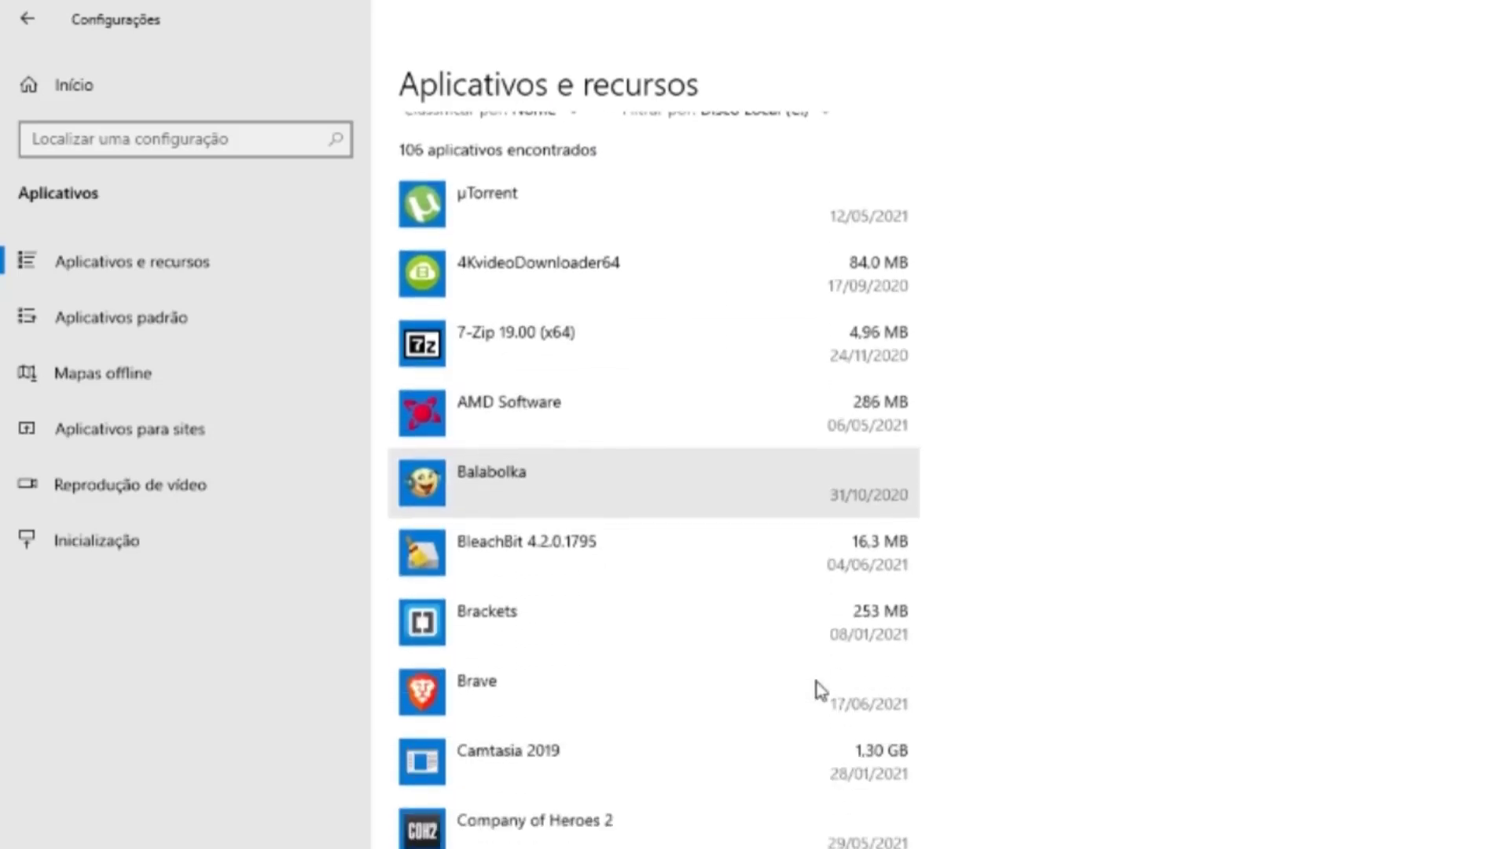
pyautogui.scroll(-3, 660, 527)
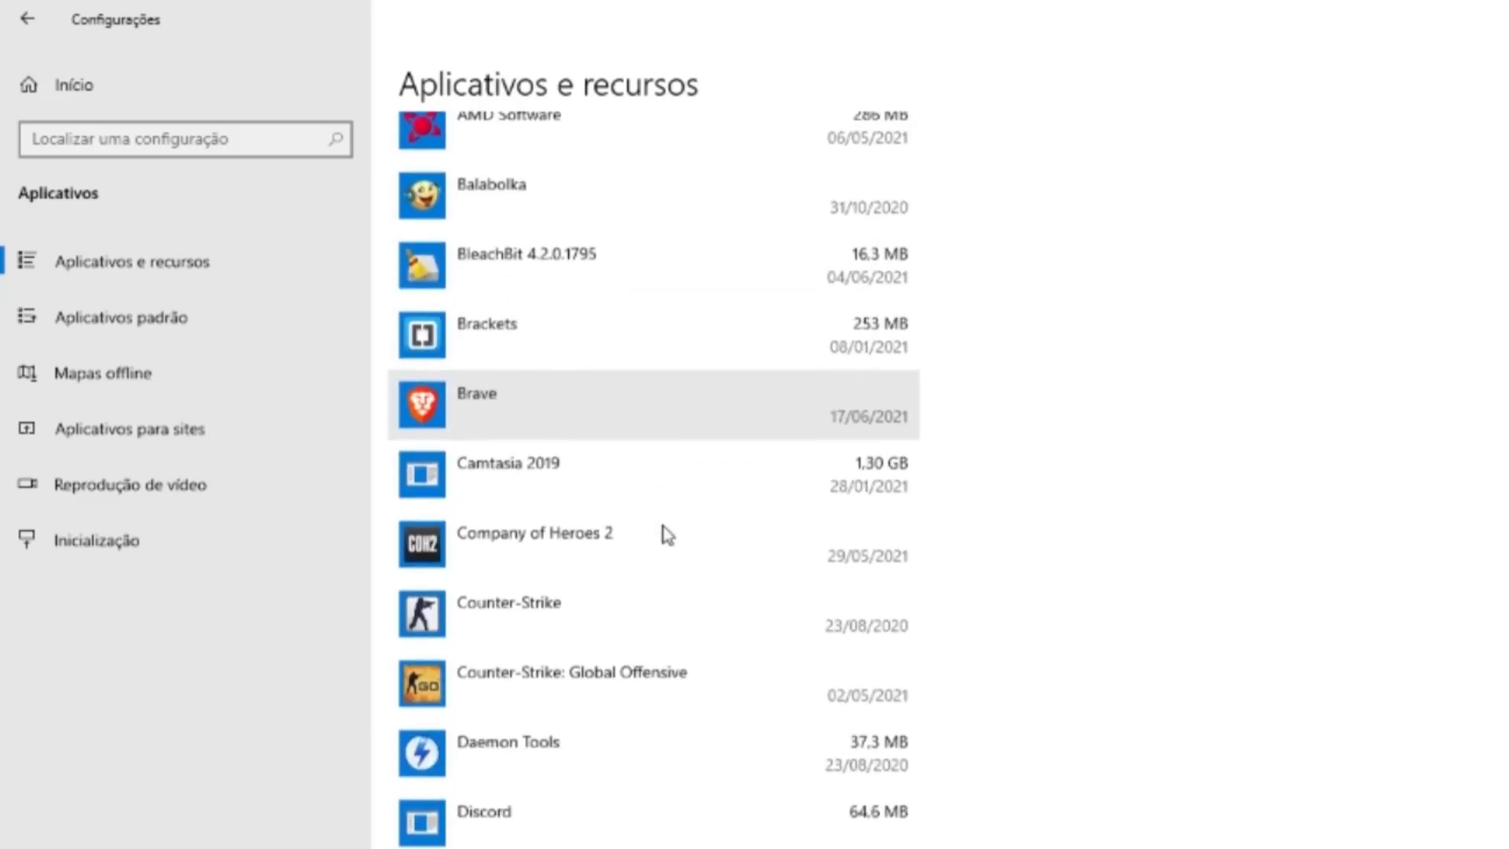
pyautogui.scroll(-10, 669, 535)
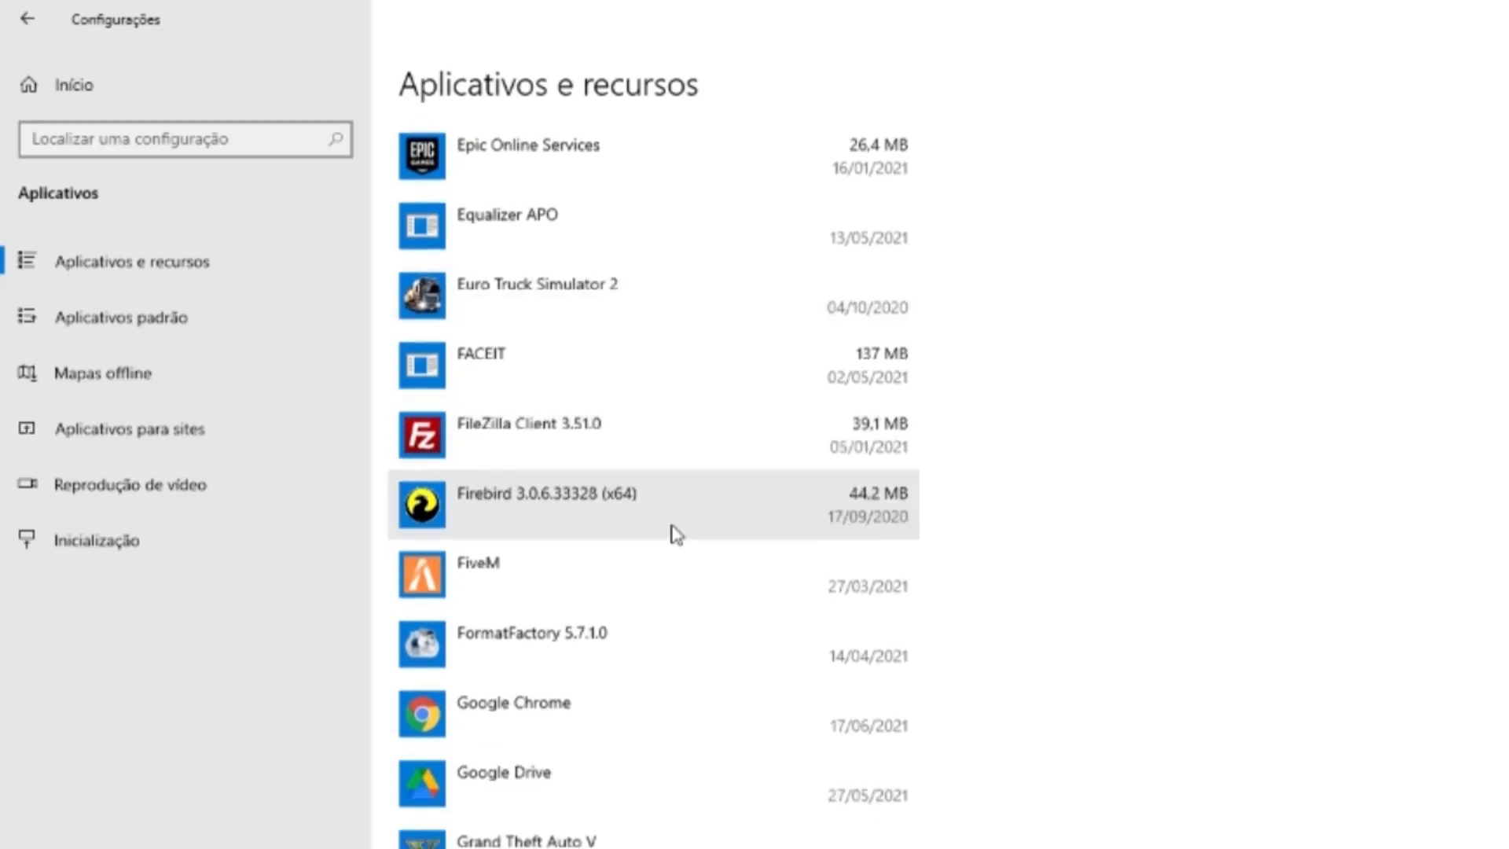
pyautogui.scroll(-10, 677, 535)
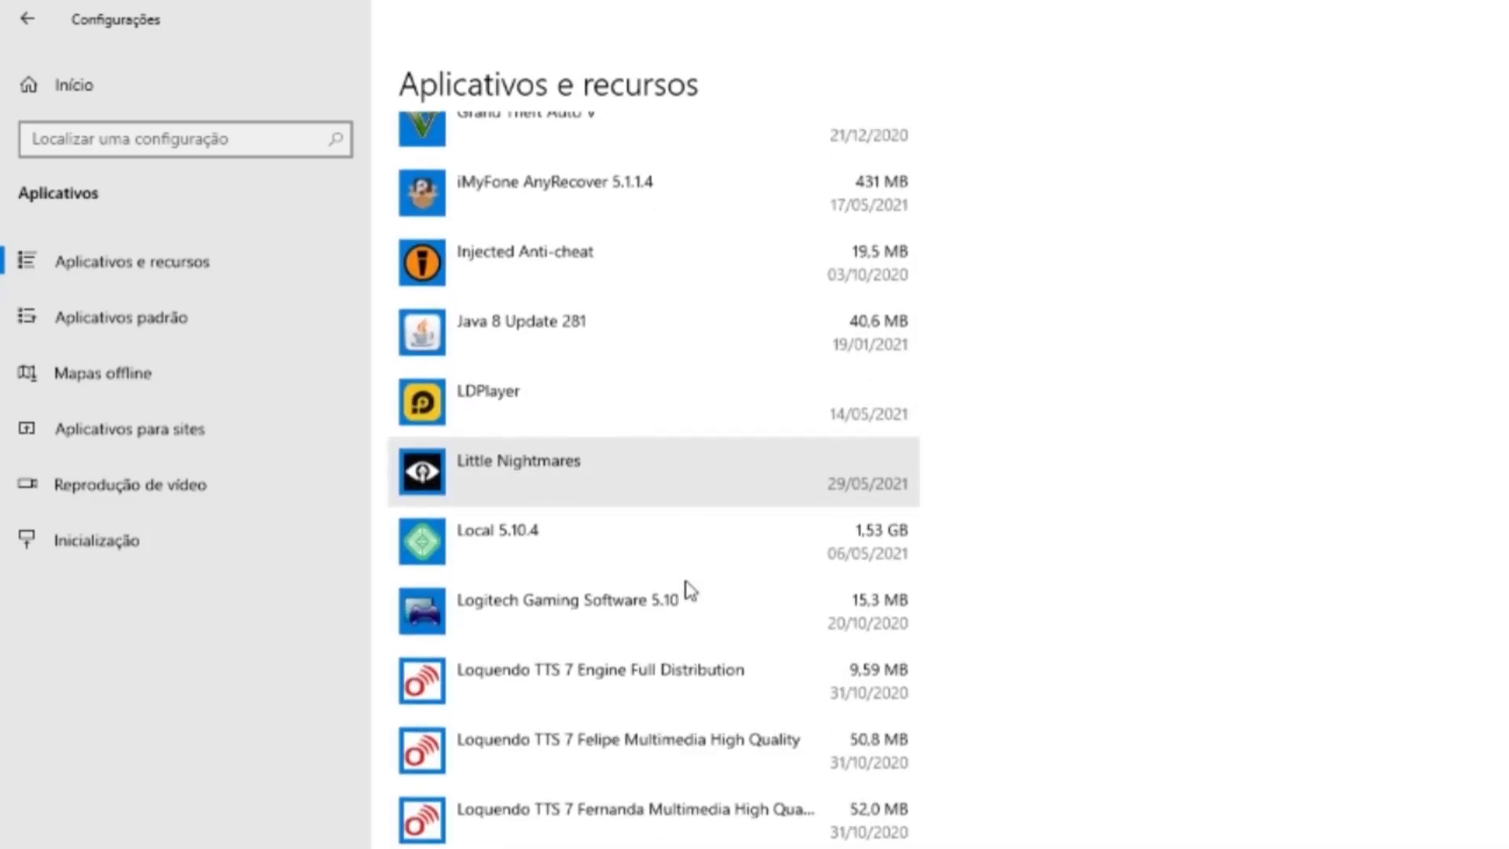
pyautogui.scroll(-1, 689, 590)
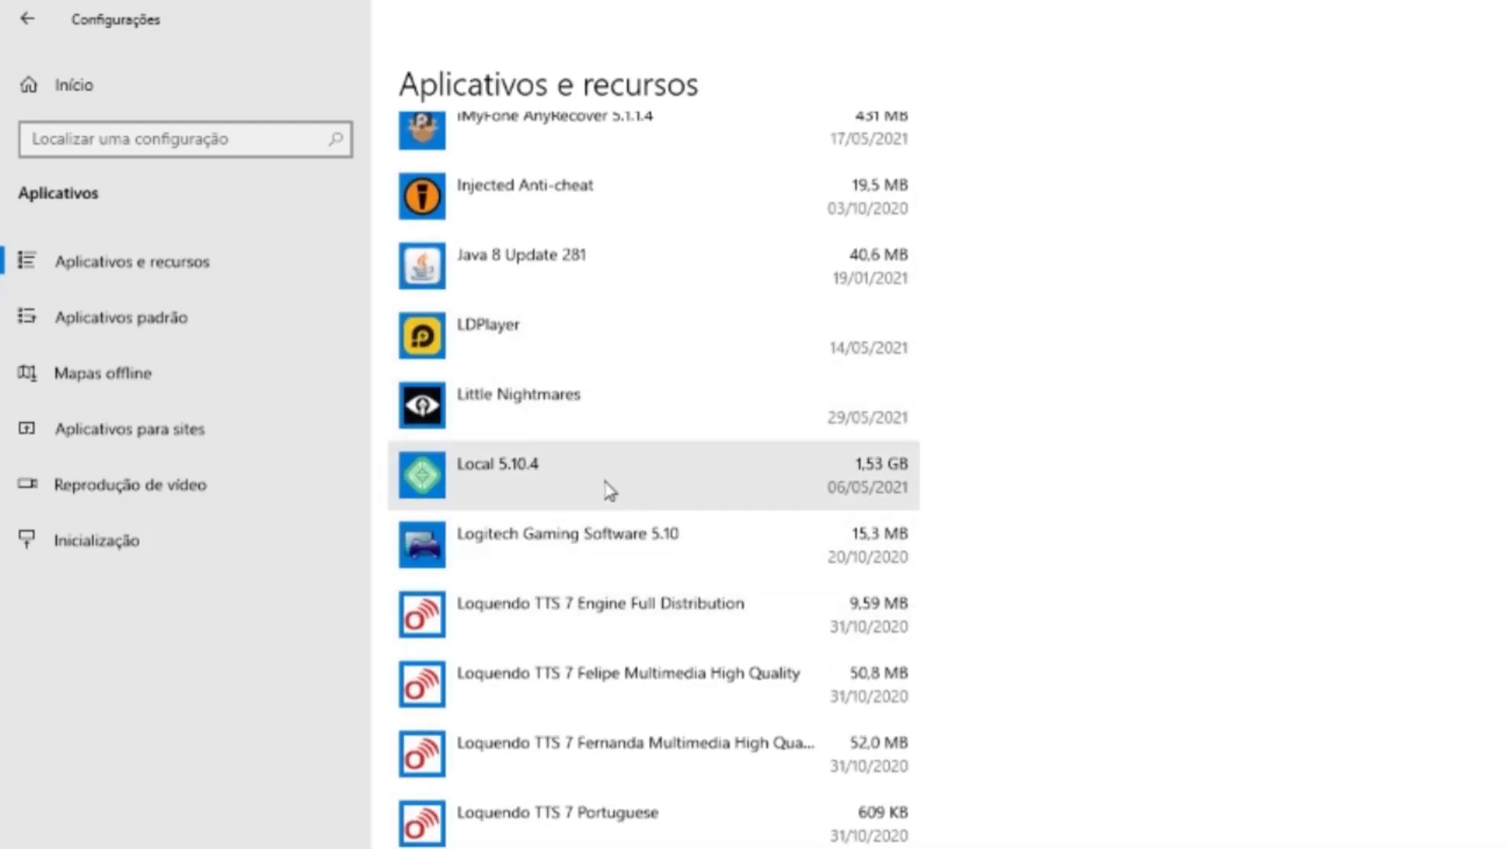
pyautogui.scroll(-4, 676, 700)
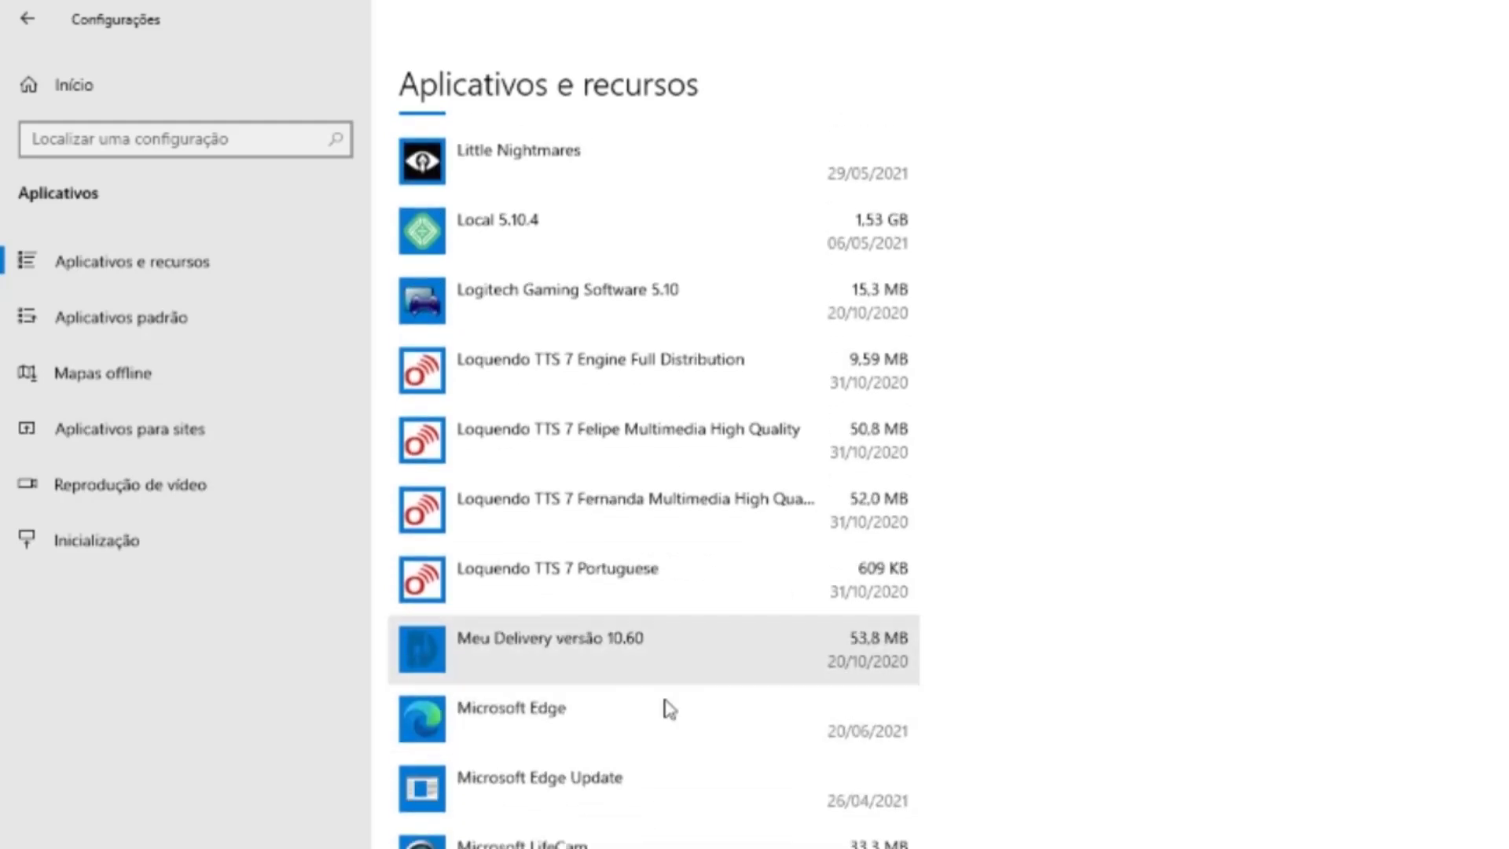
pyautogui.scroll(-17, 710, 700)
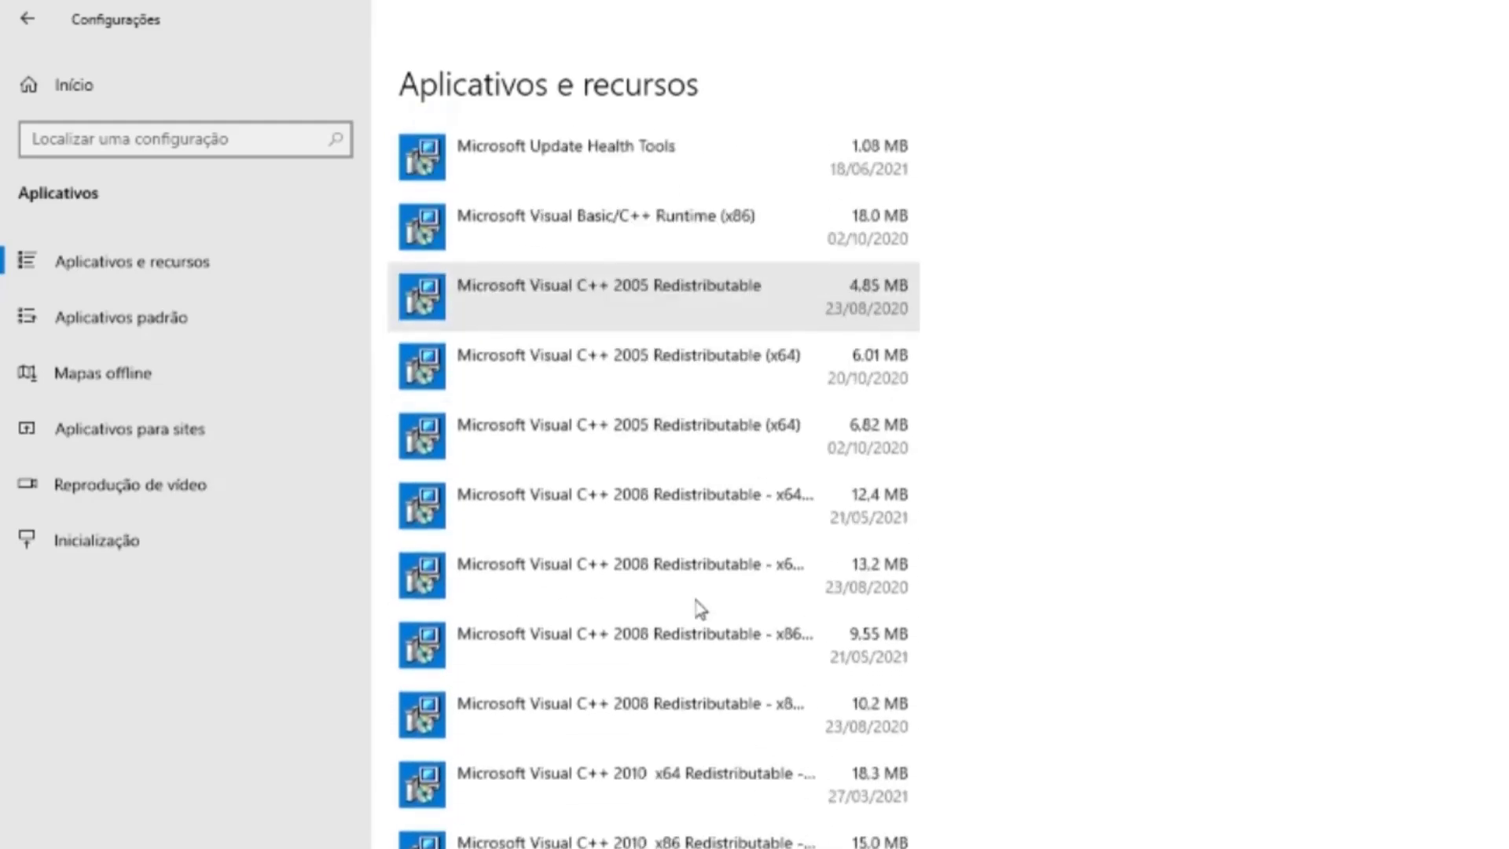
pyautogui.scroll(-20, 692, 585)
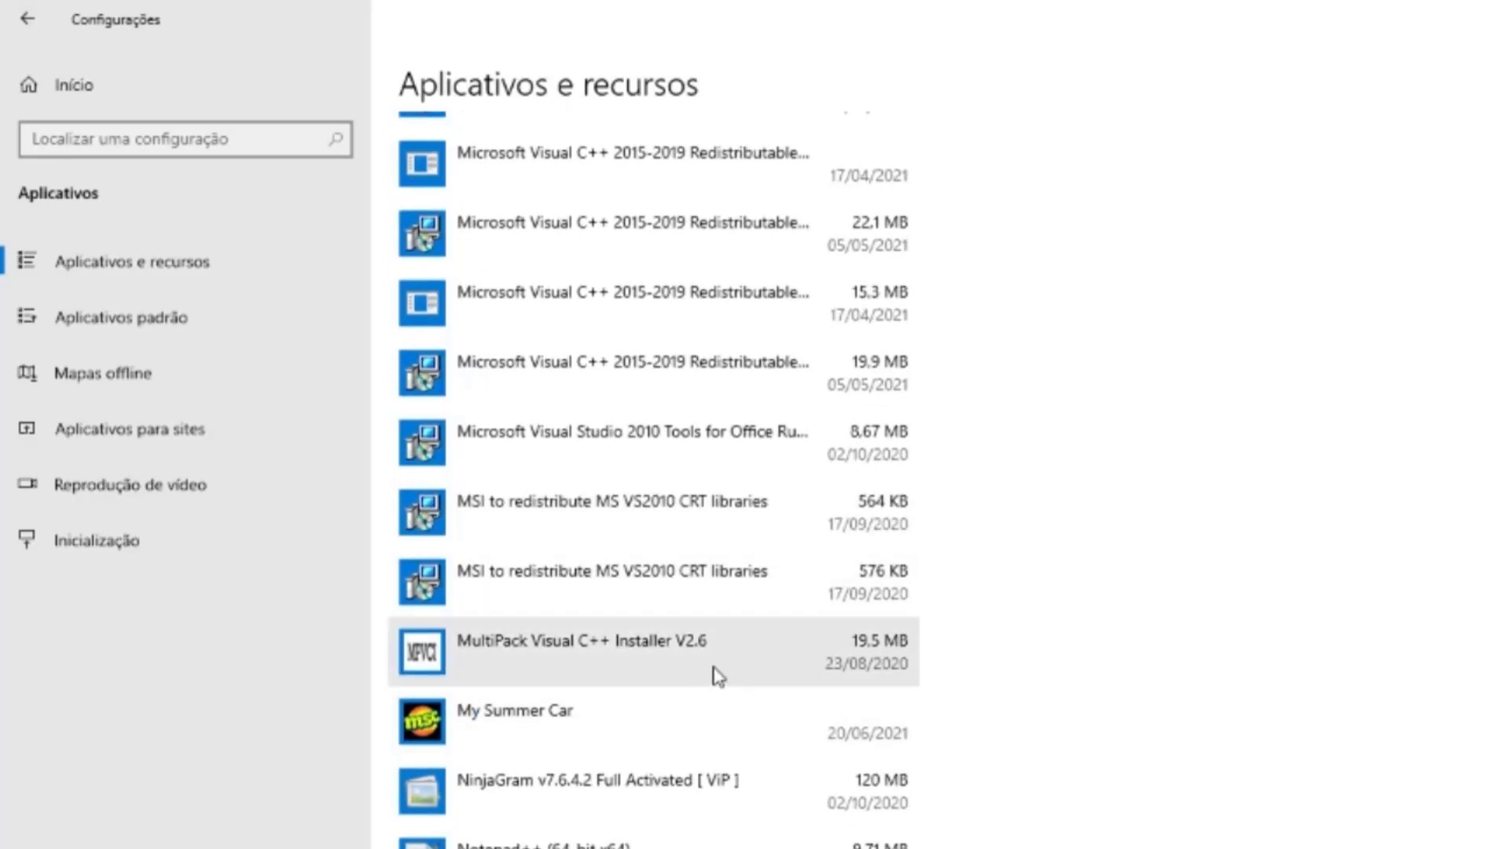
pyautogui.scroll(-8, 684, 700)
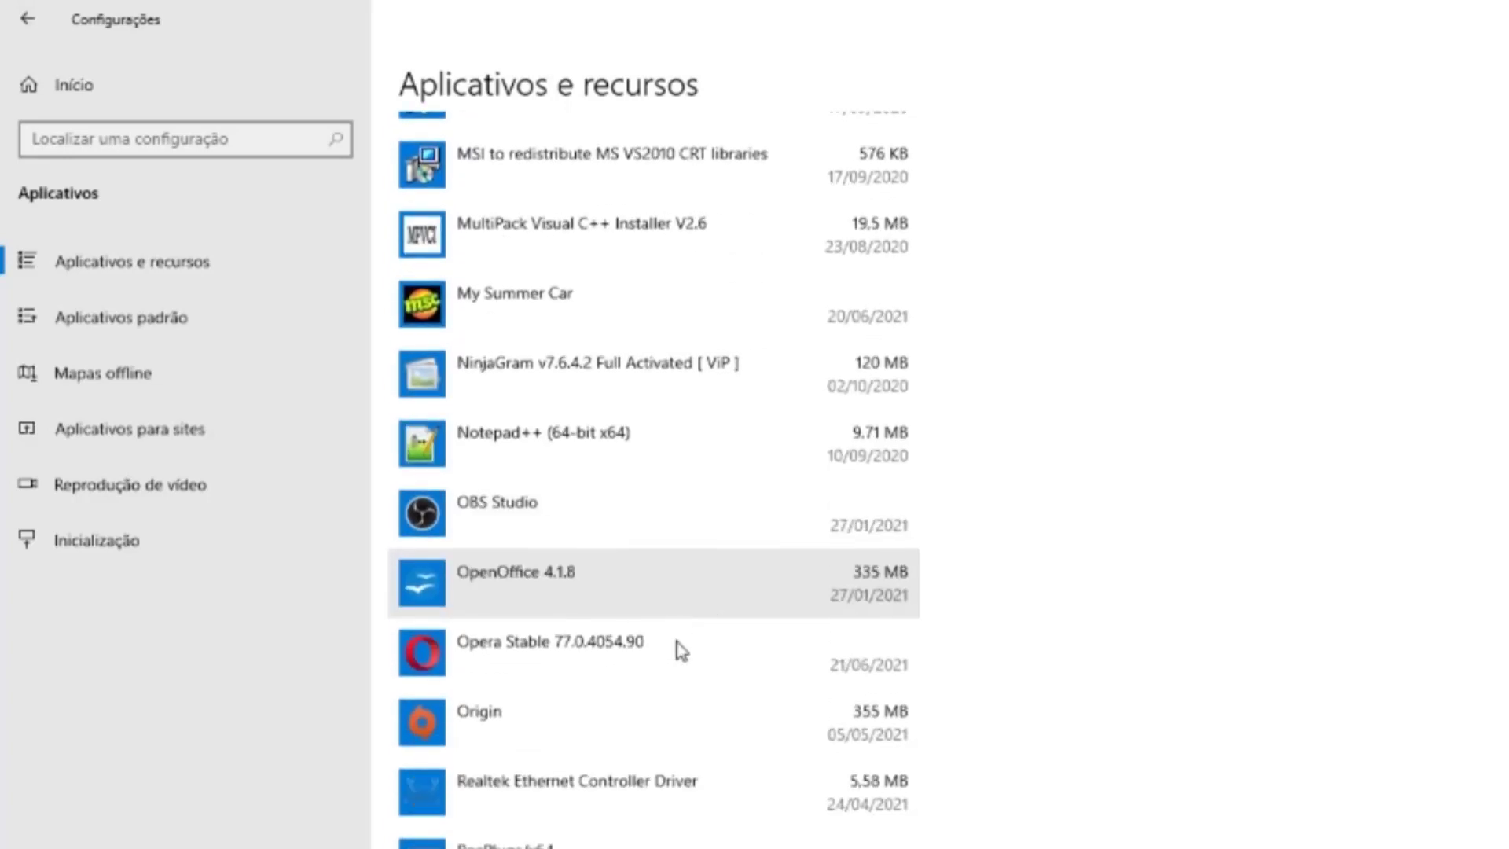
pyautogui.scroll(-6, 711, 708)
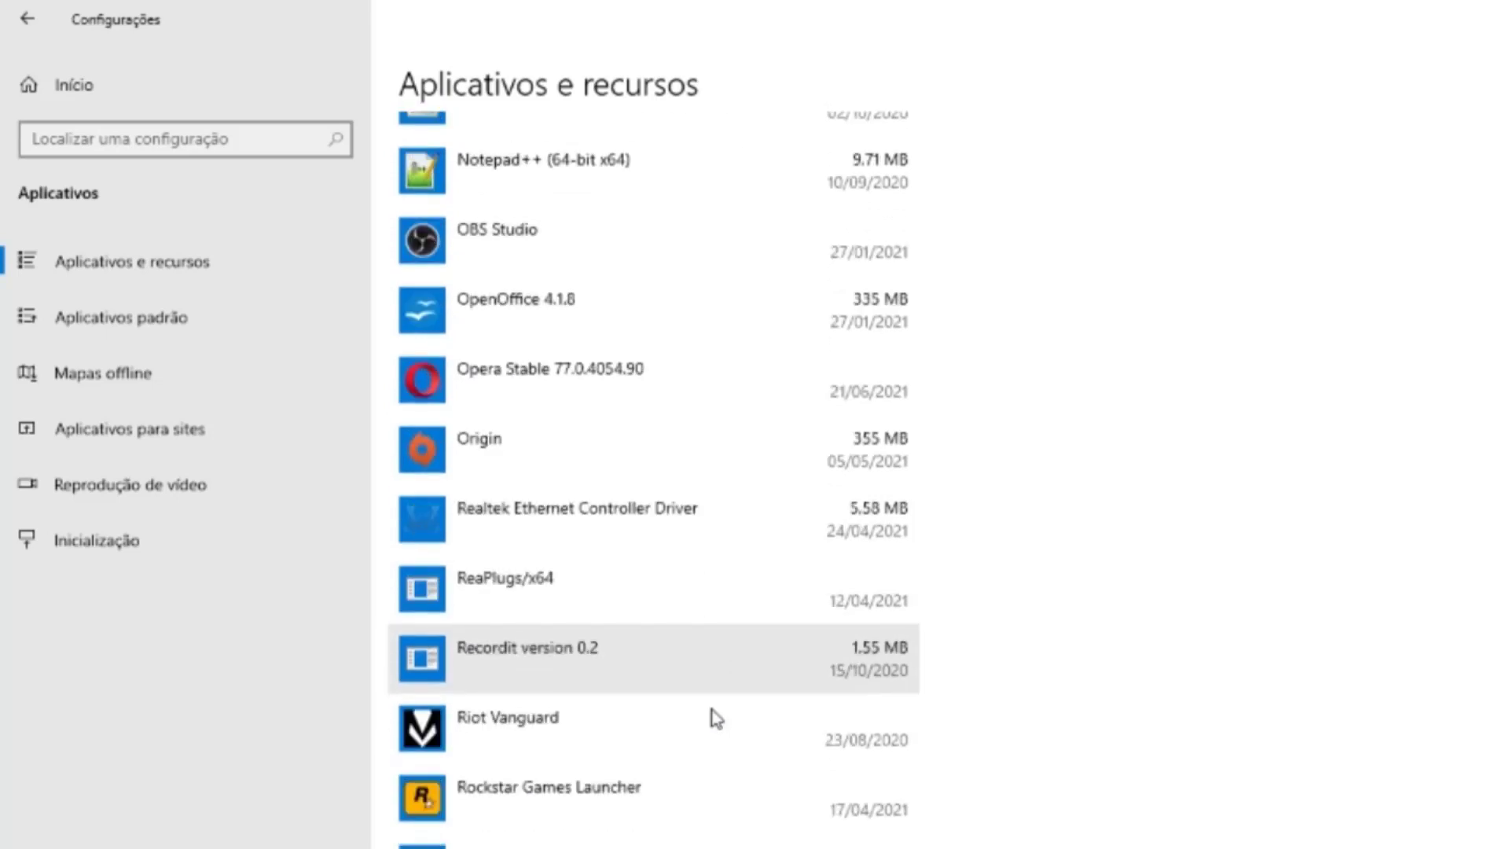
pyautogui.scroll(-6, 700, 700)
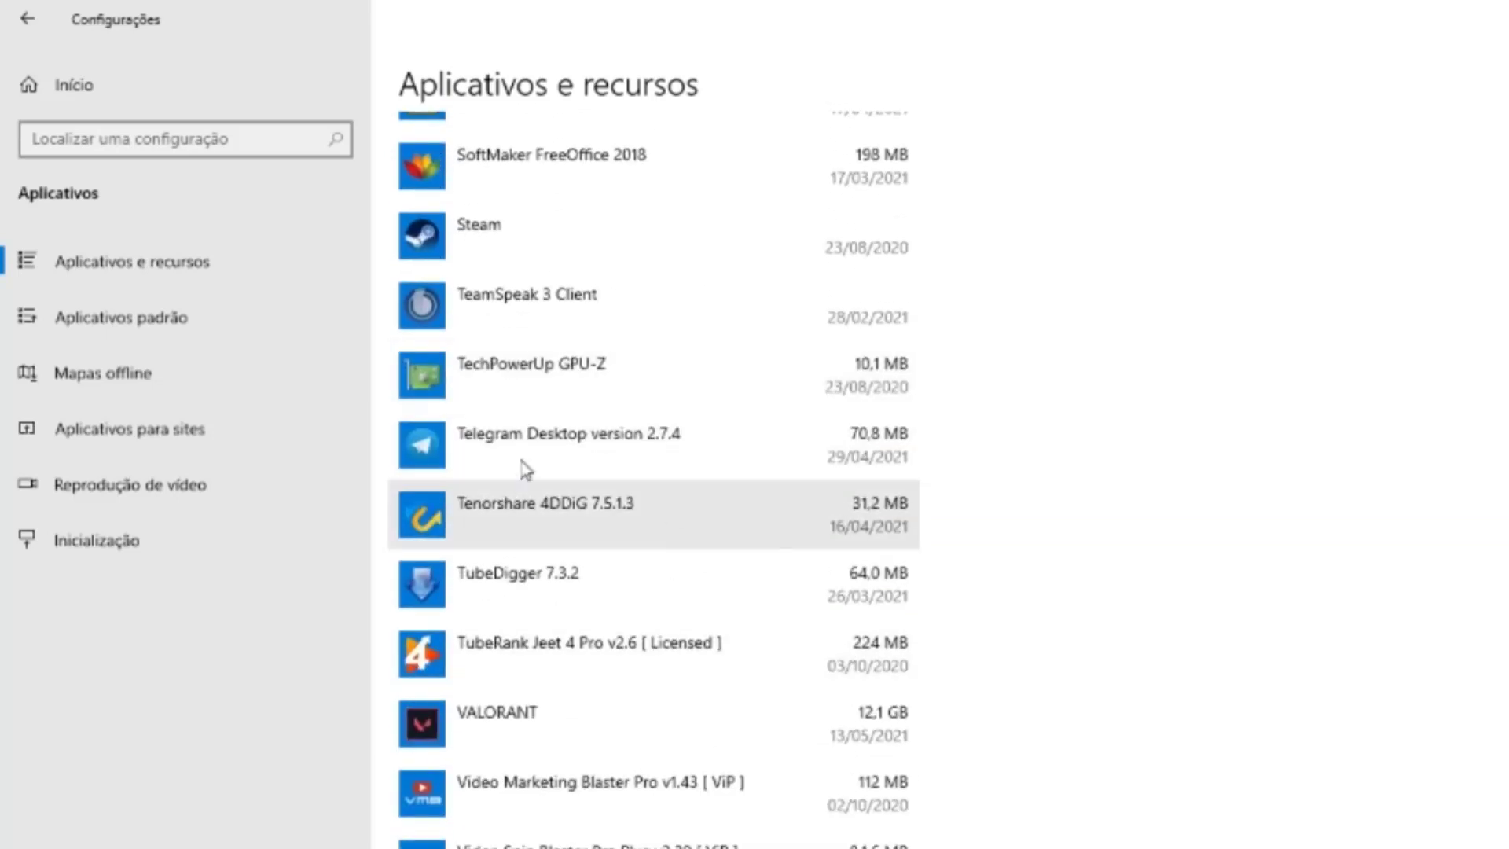
pyautogui.scroll(-6, 695, 640)
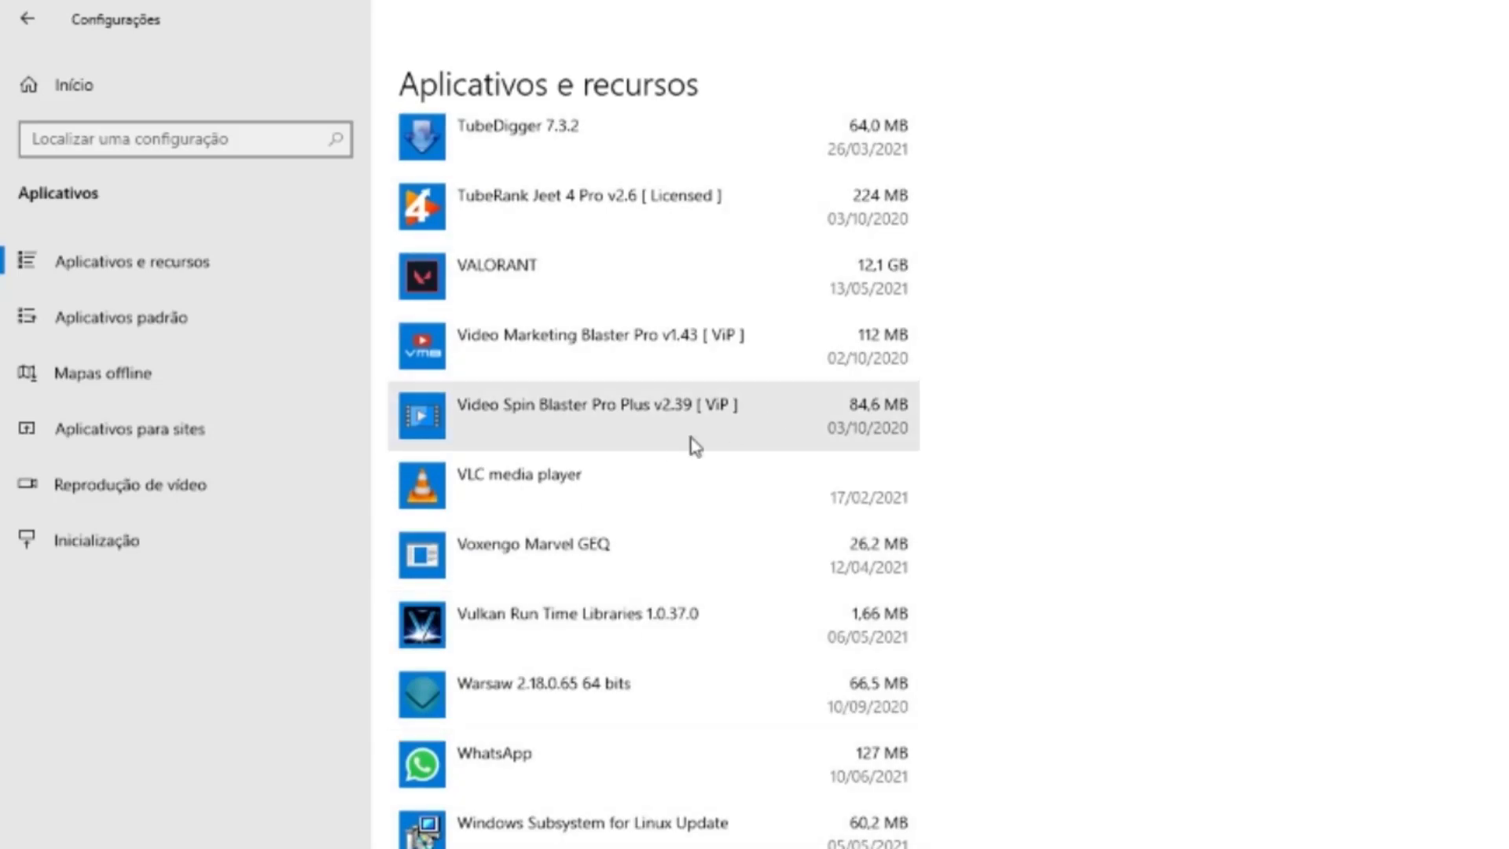
pyautogui.scroll(6, 676, 448)
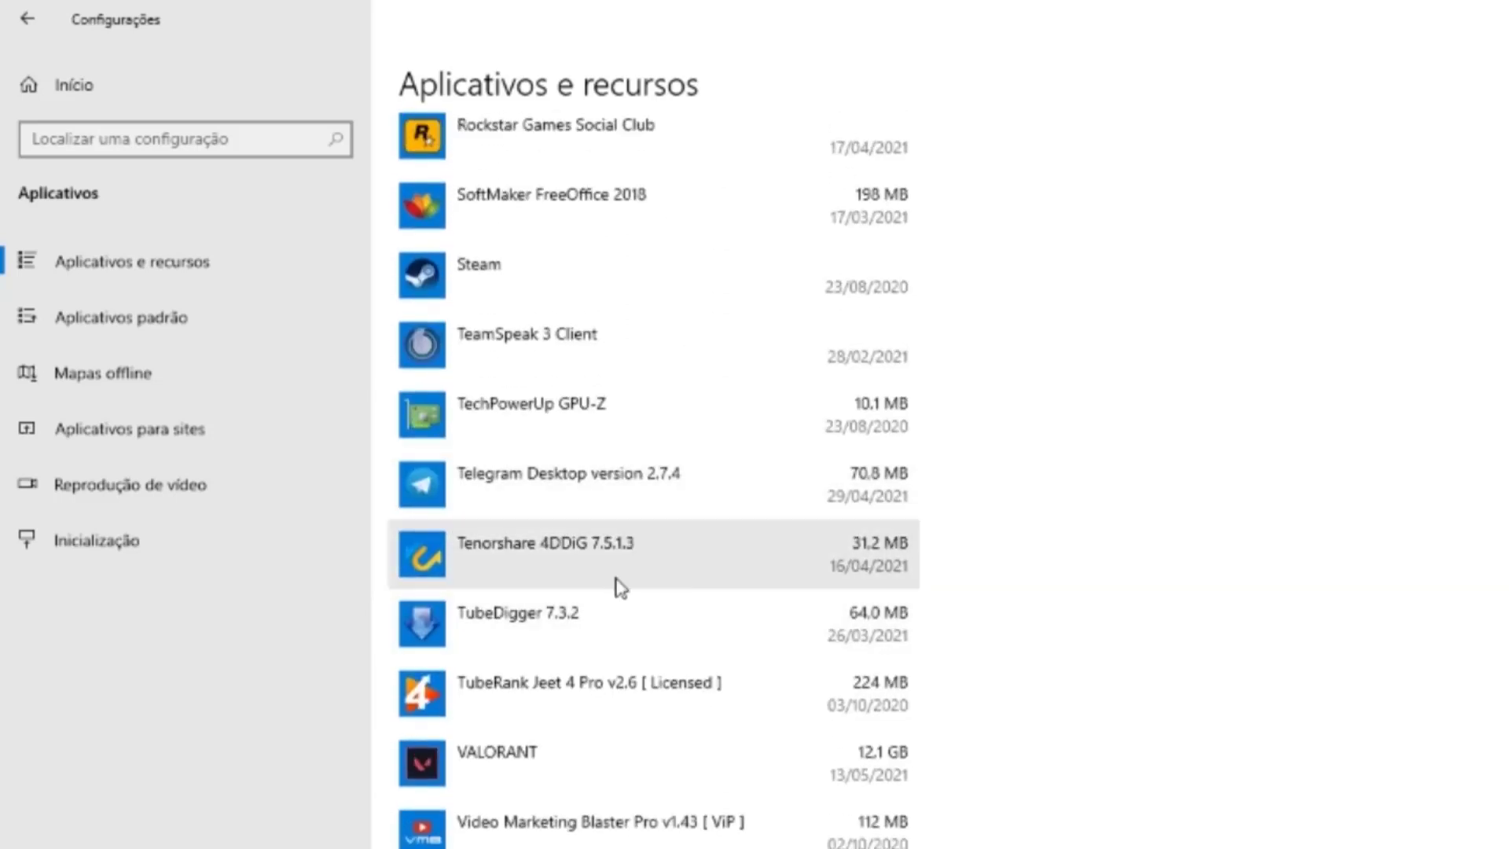
# Uninstall SoftMaker FreeOffice 2018 from the installed apps list and confirm its removal.
pyautogui.scroll(5, 723, 620)
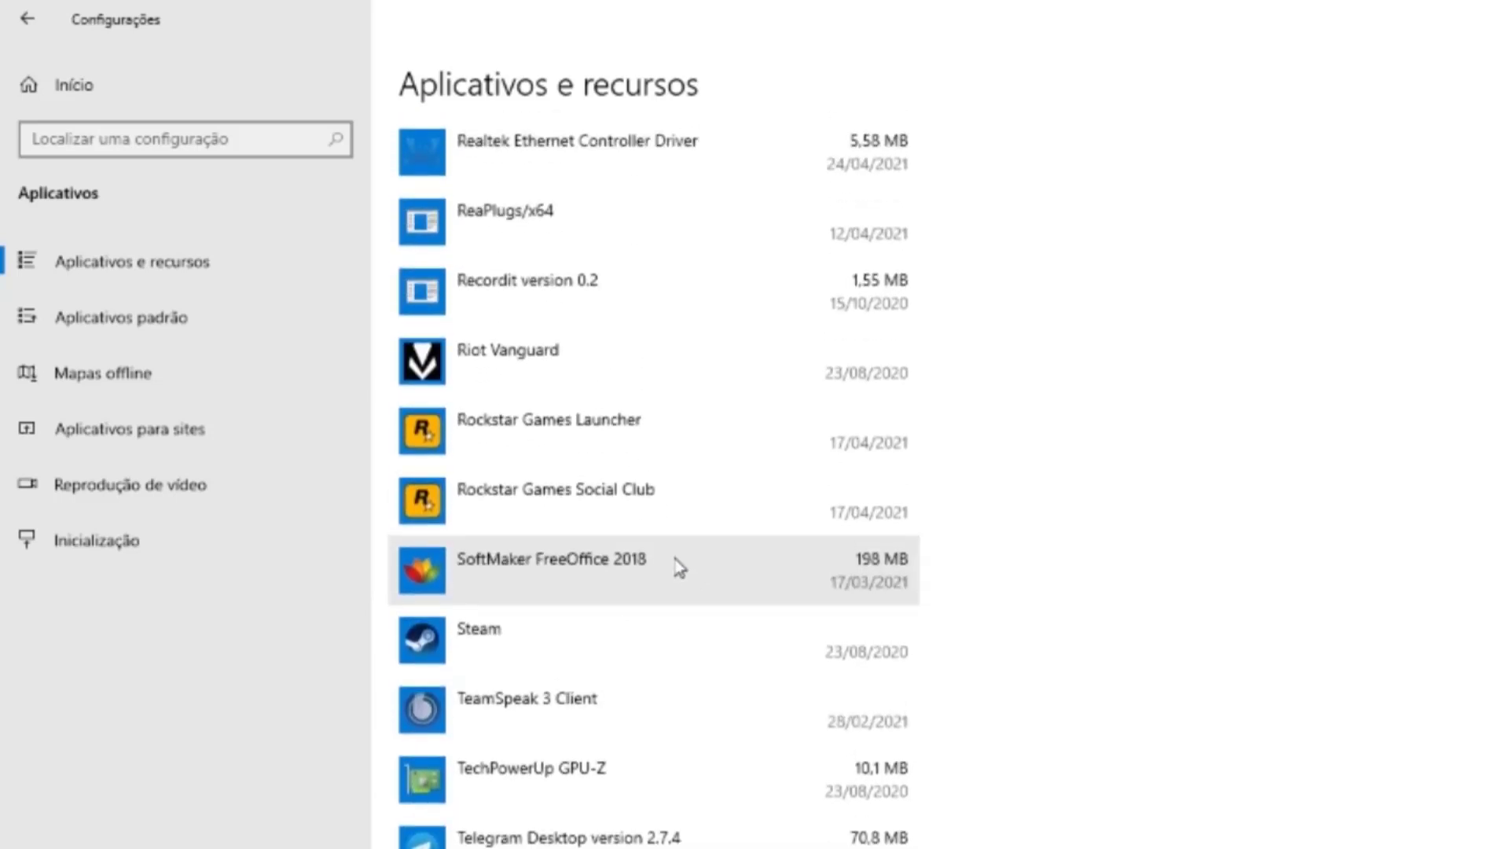
pyautogui.click(658, 585)
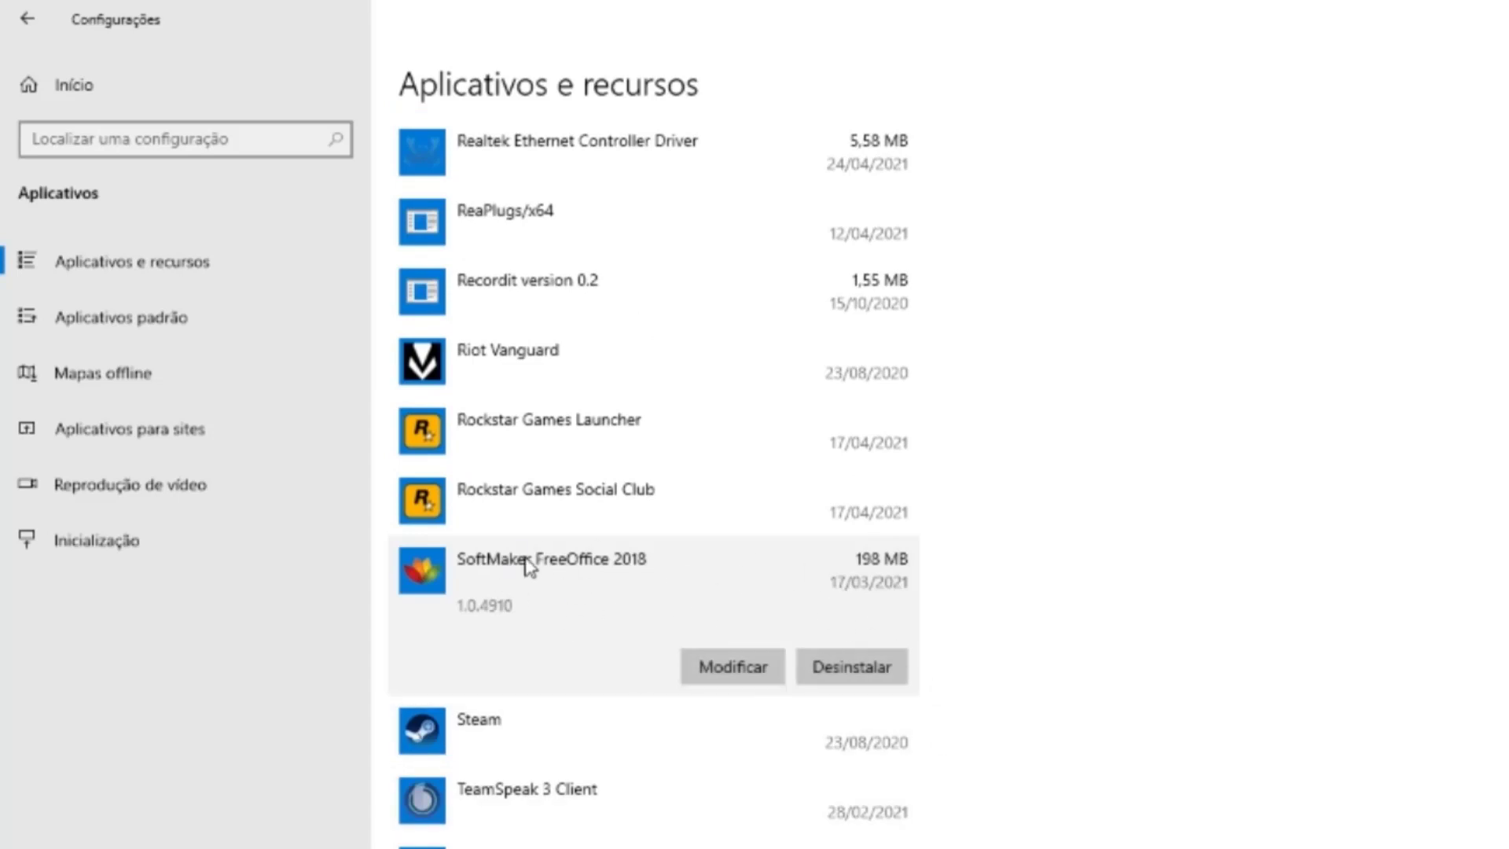
pyautogui.click(873, 669)
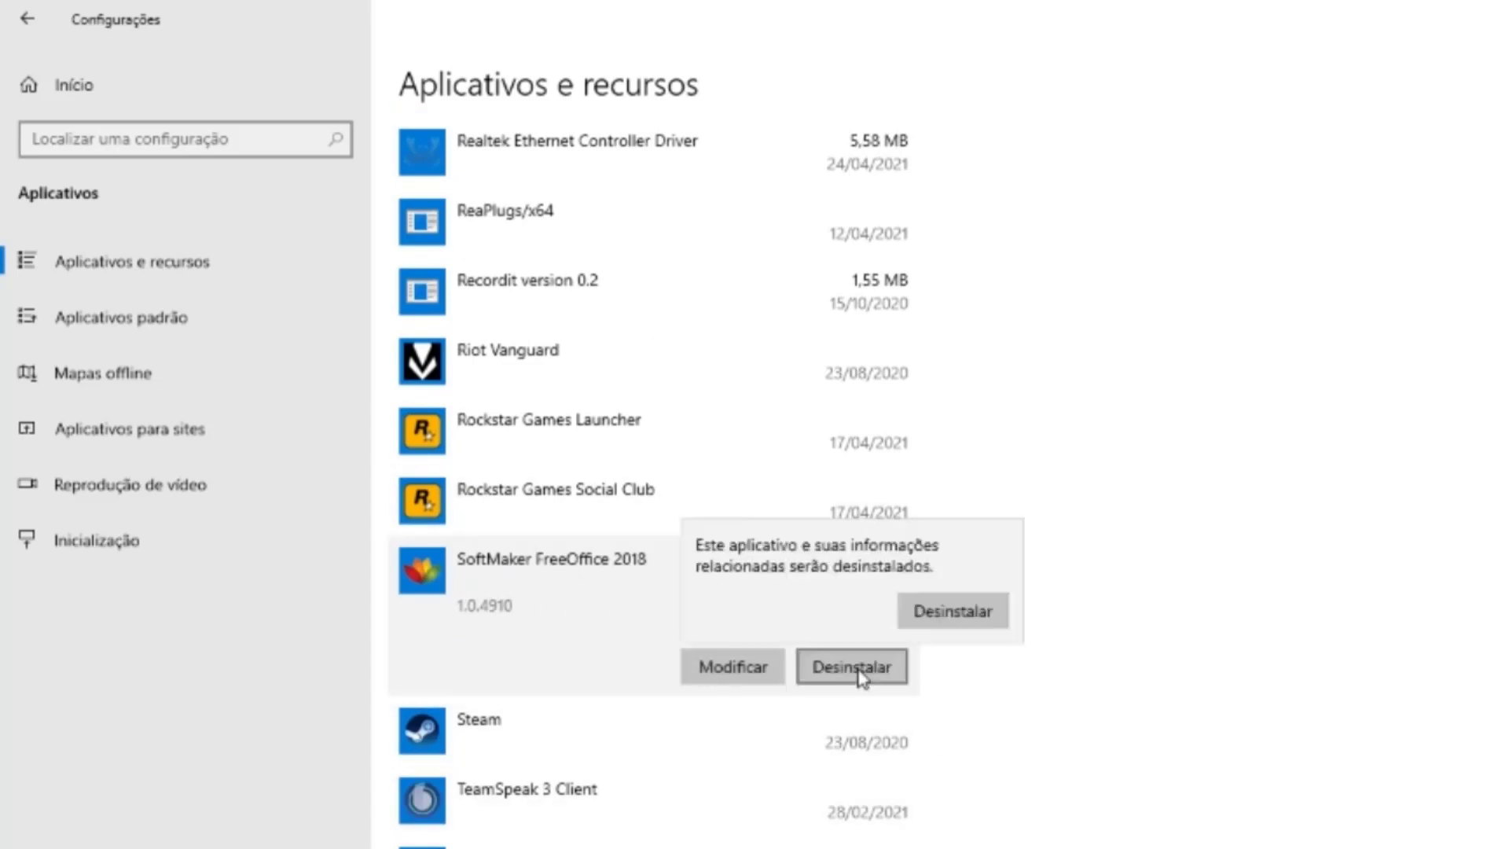
pyautogui.click(983, 629)
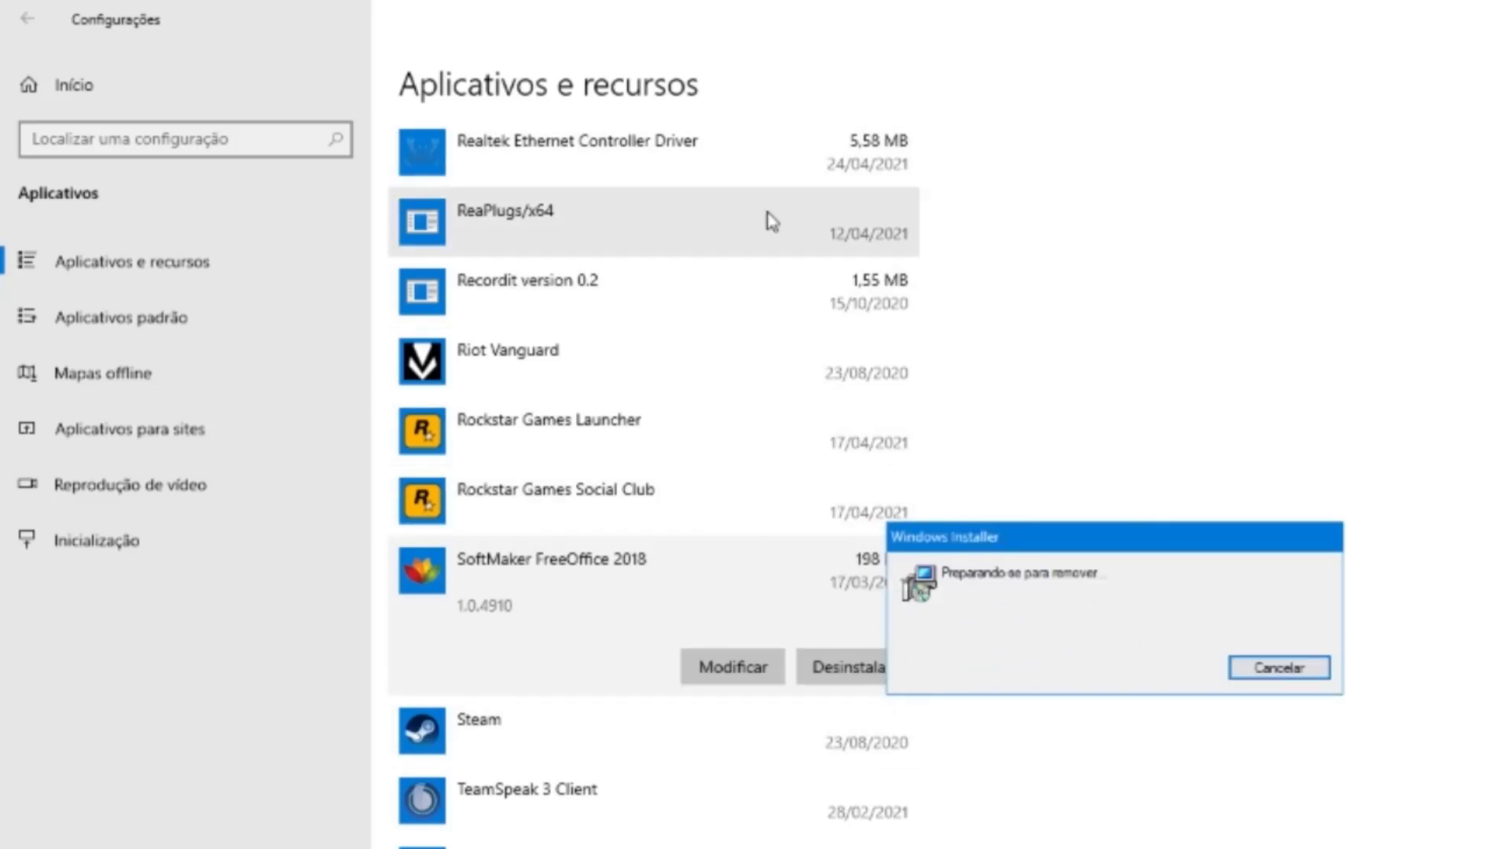
pyautogui.scroll(20, 550, 338)
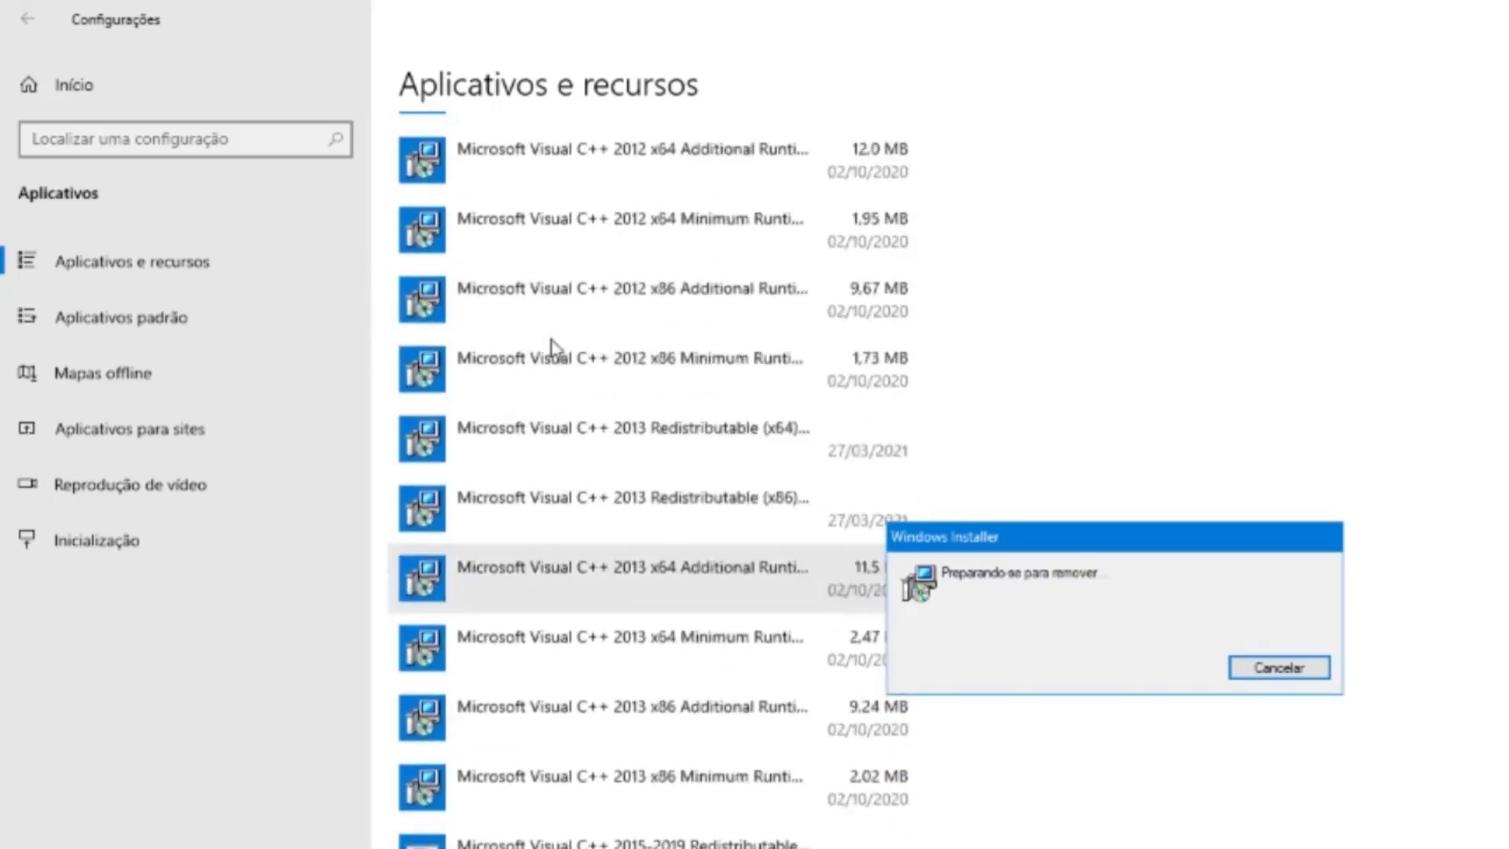
pyautogui.scroll(20, 553, 346)
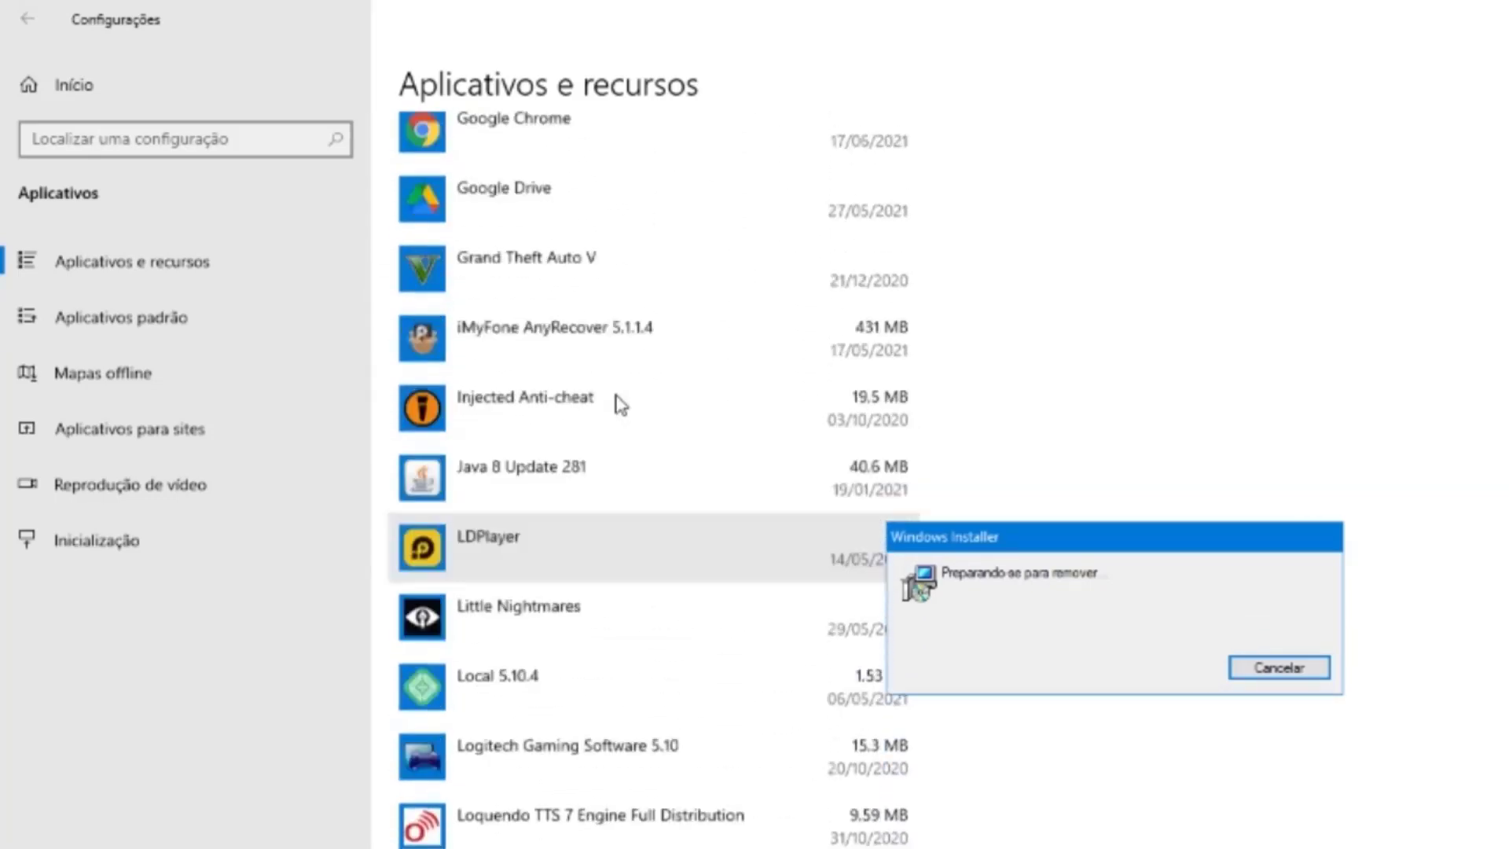
pyautogui.scroll(5, 621, 405)
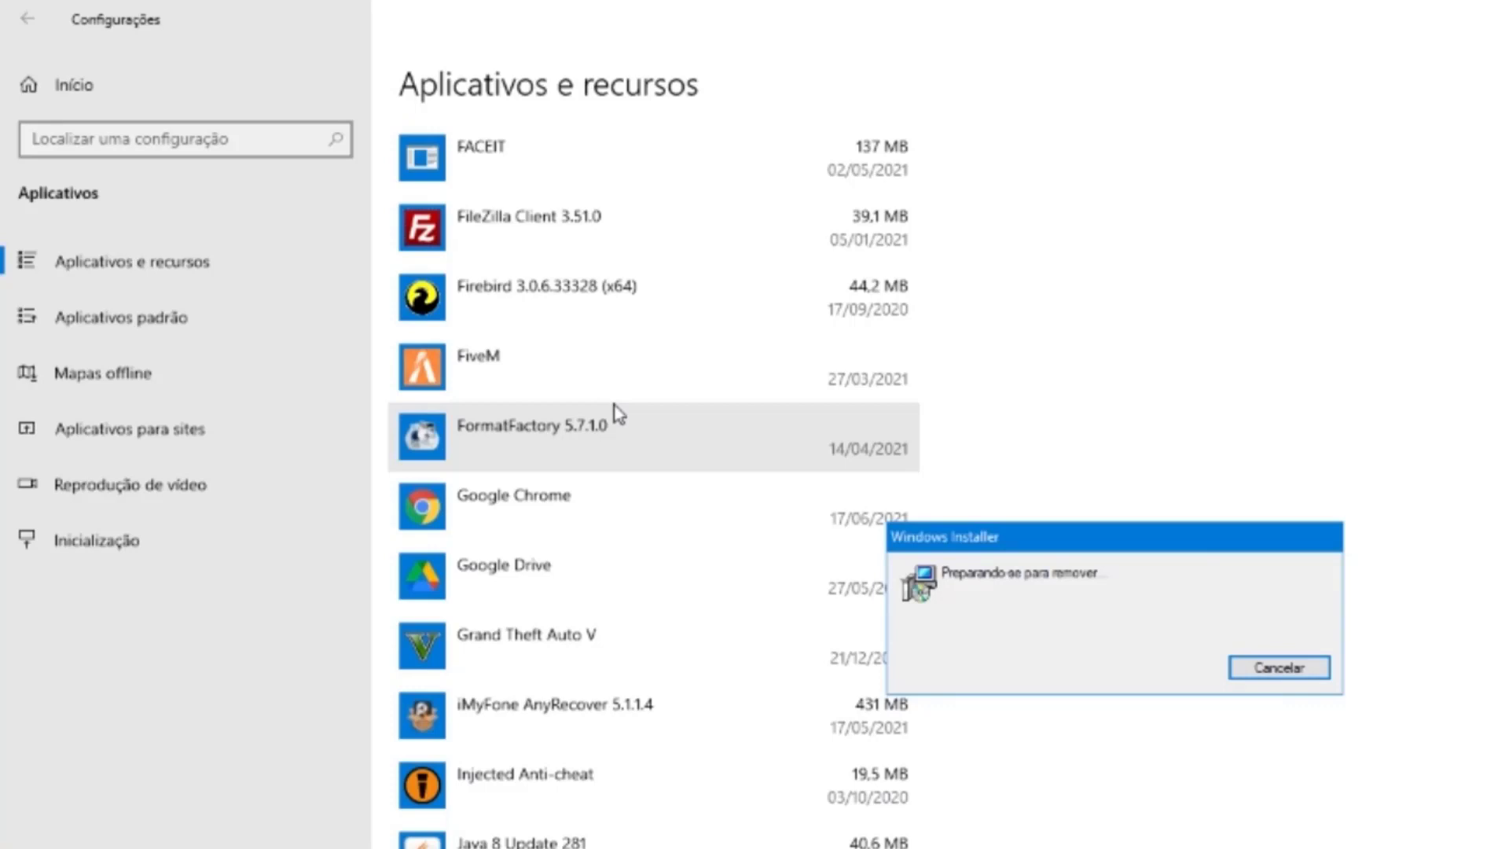
pyautogui.scroll(10, 617, 412)
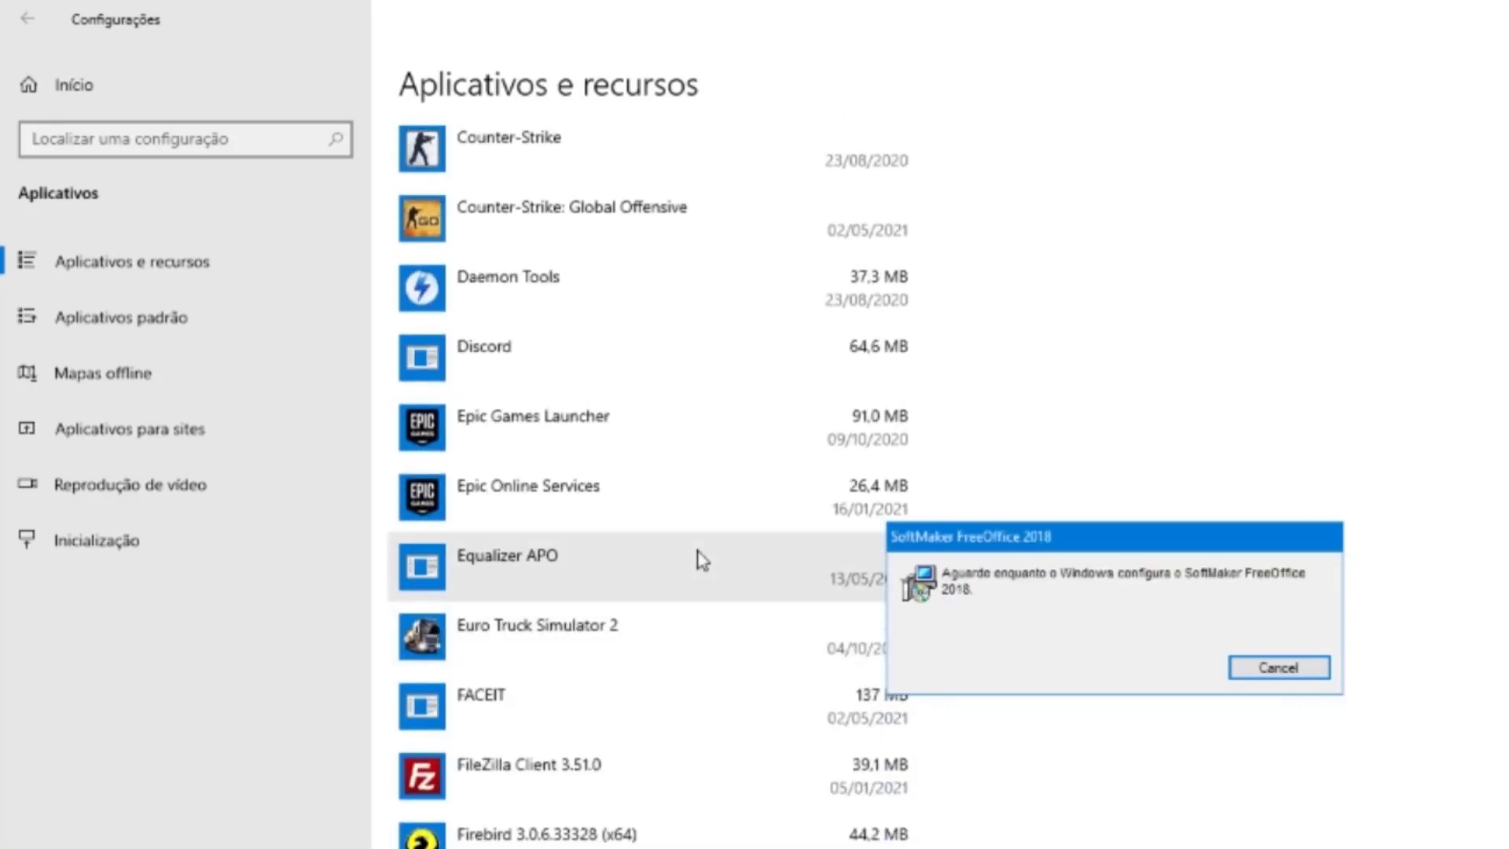
pyautogui.scroll(5, 702, 556)
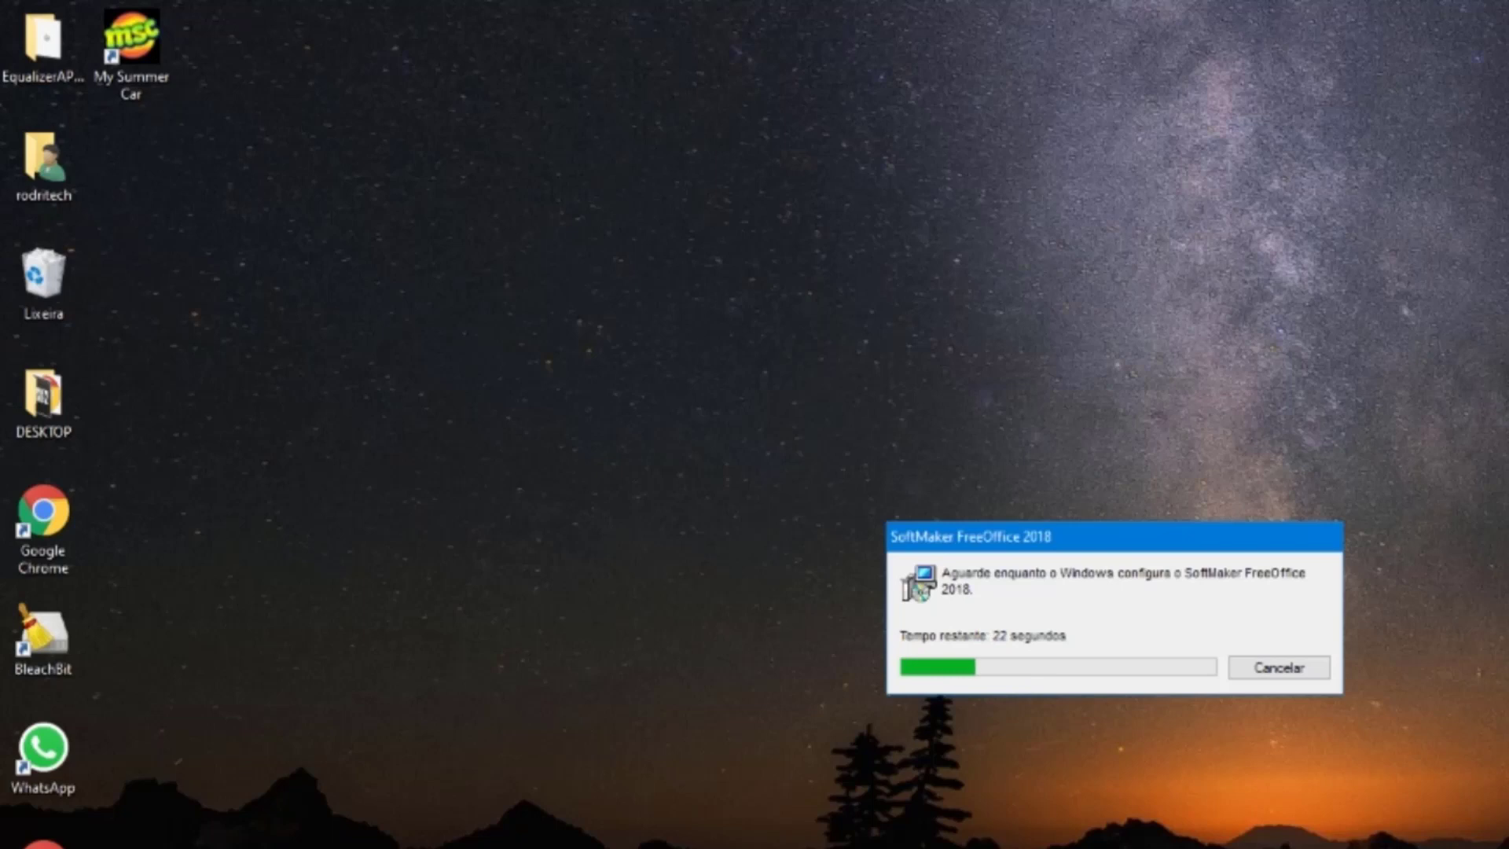
# Switch to the Notepad checklist and highlight item 4, performance propriedades do sistema.
pyautogui.hotkey('alt', 'Tab')
pyautogui.scroll(-2, 1258, 783)
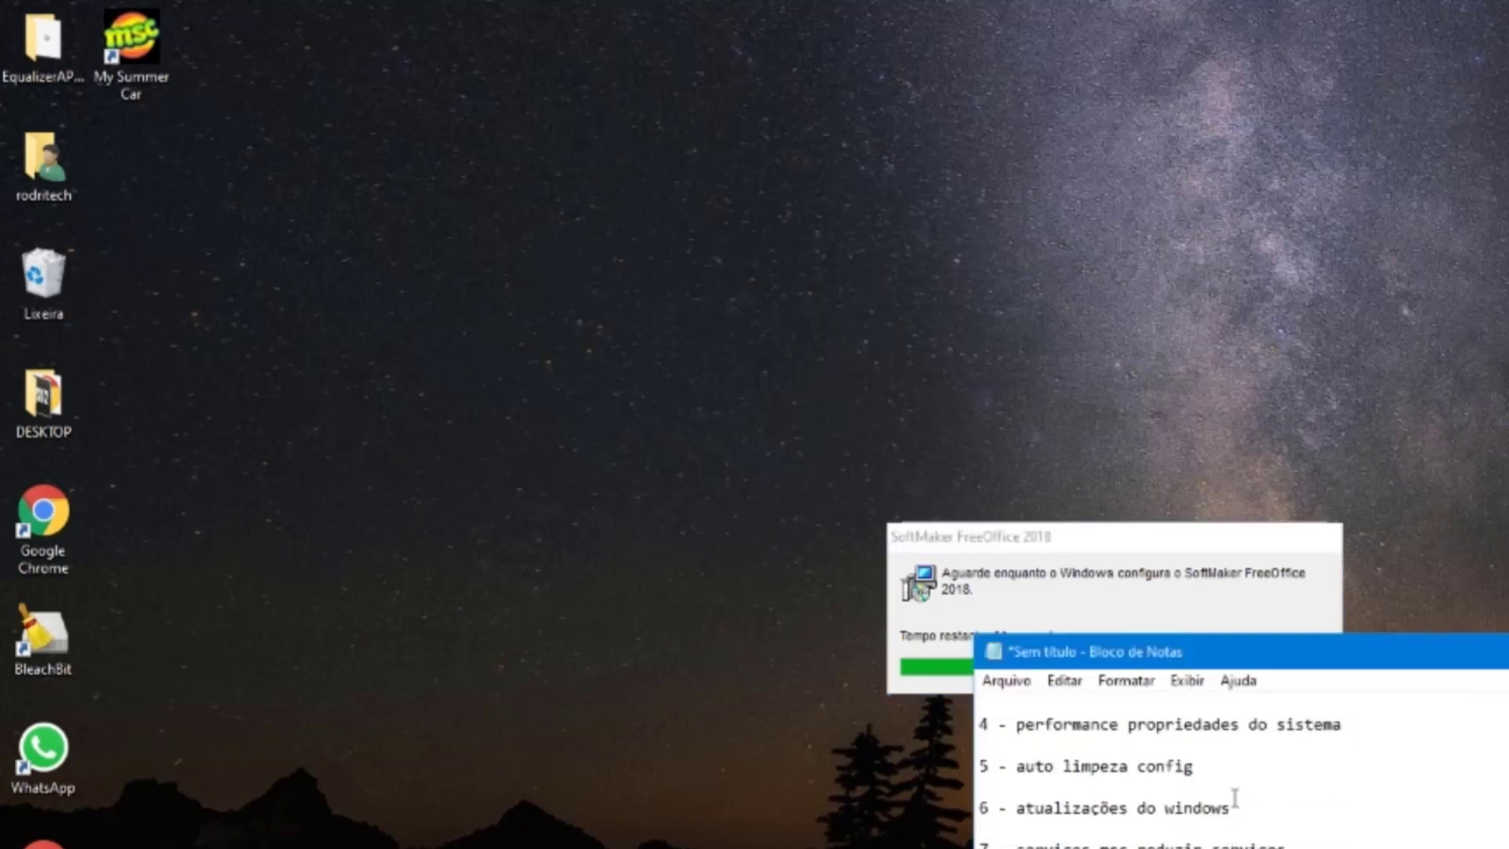
pyautogui.moveTo(1422, 735); pyautogui.dragTo(905, 719)
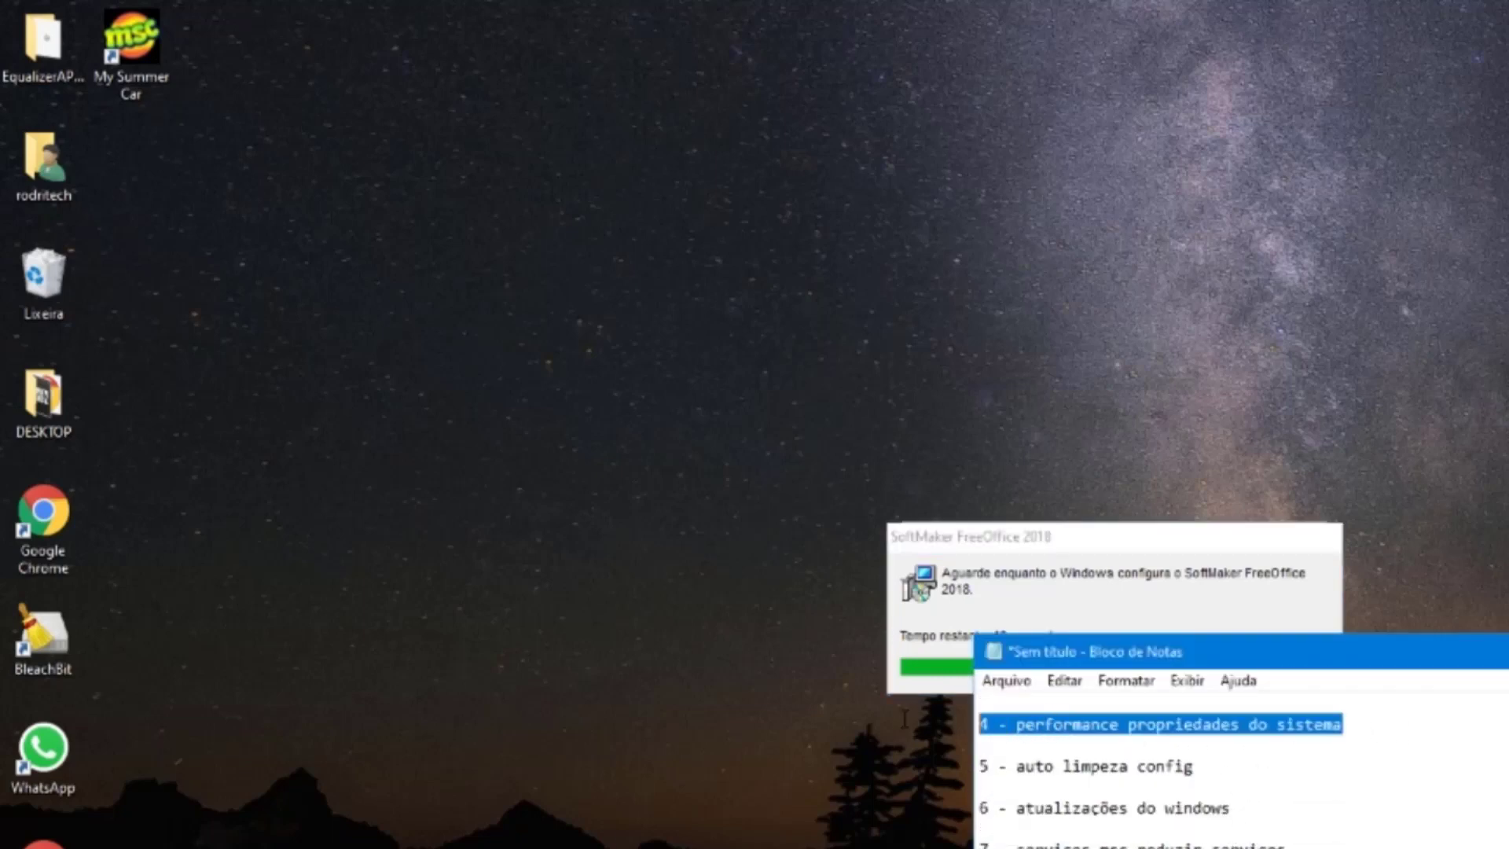
pyautogui.click(494, 707)
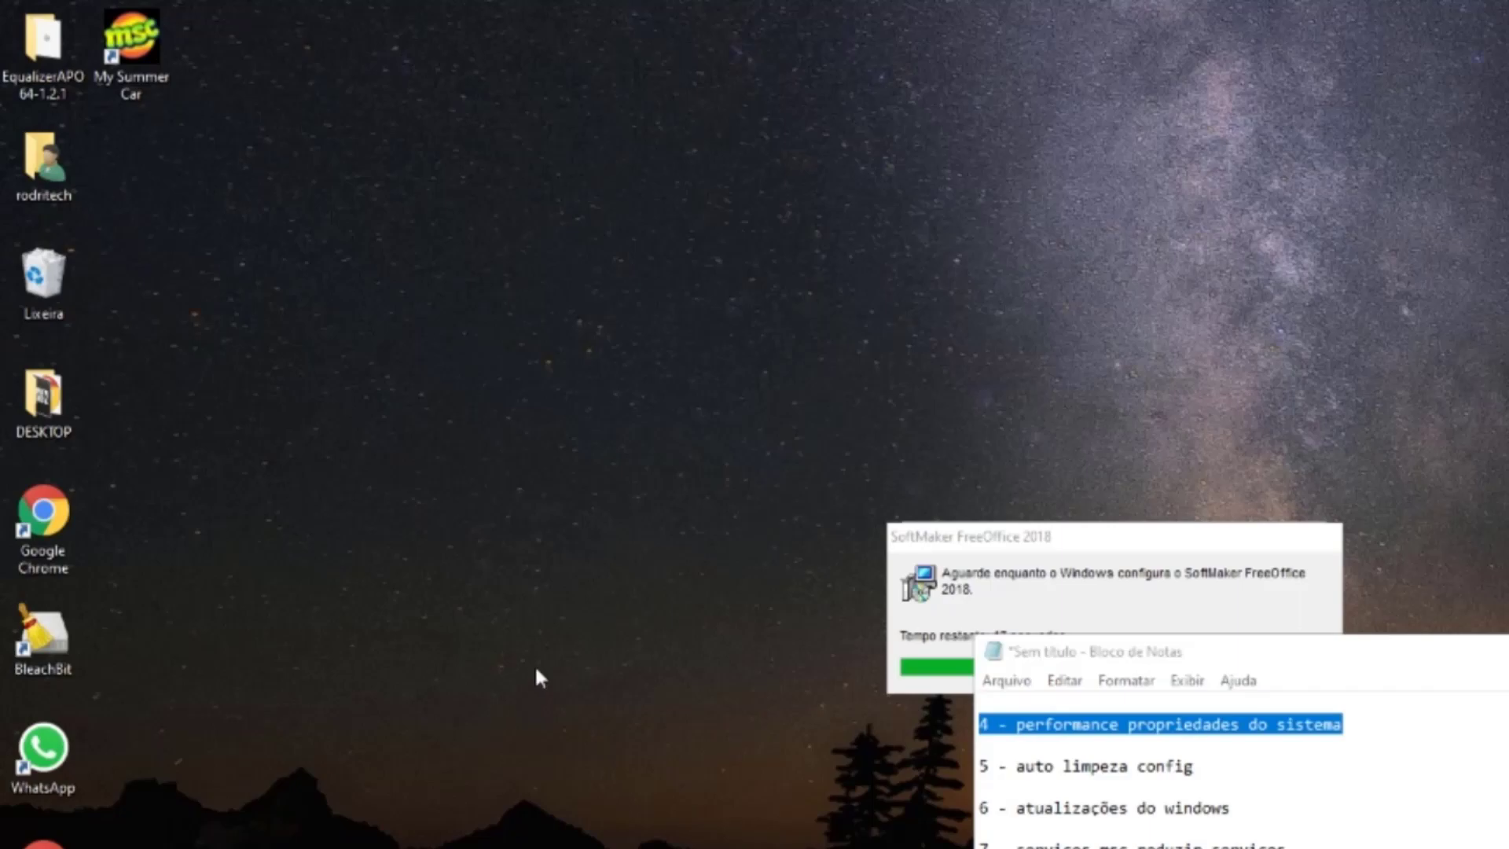
# From the properties of Este Computador, open the advanced system settings and bring up Opções de Desempenho.
pyautogui.press('super+e')
pyautogui.rightClick(130, 310)
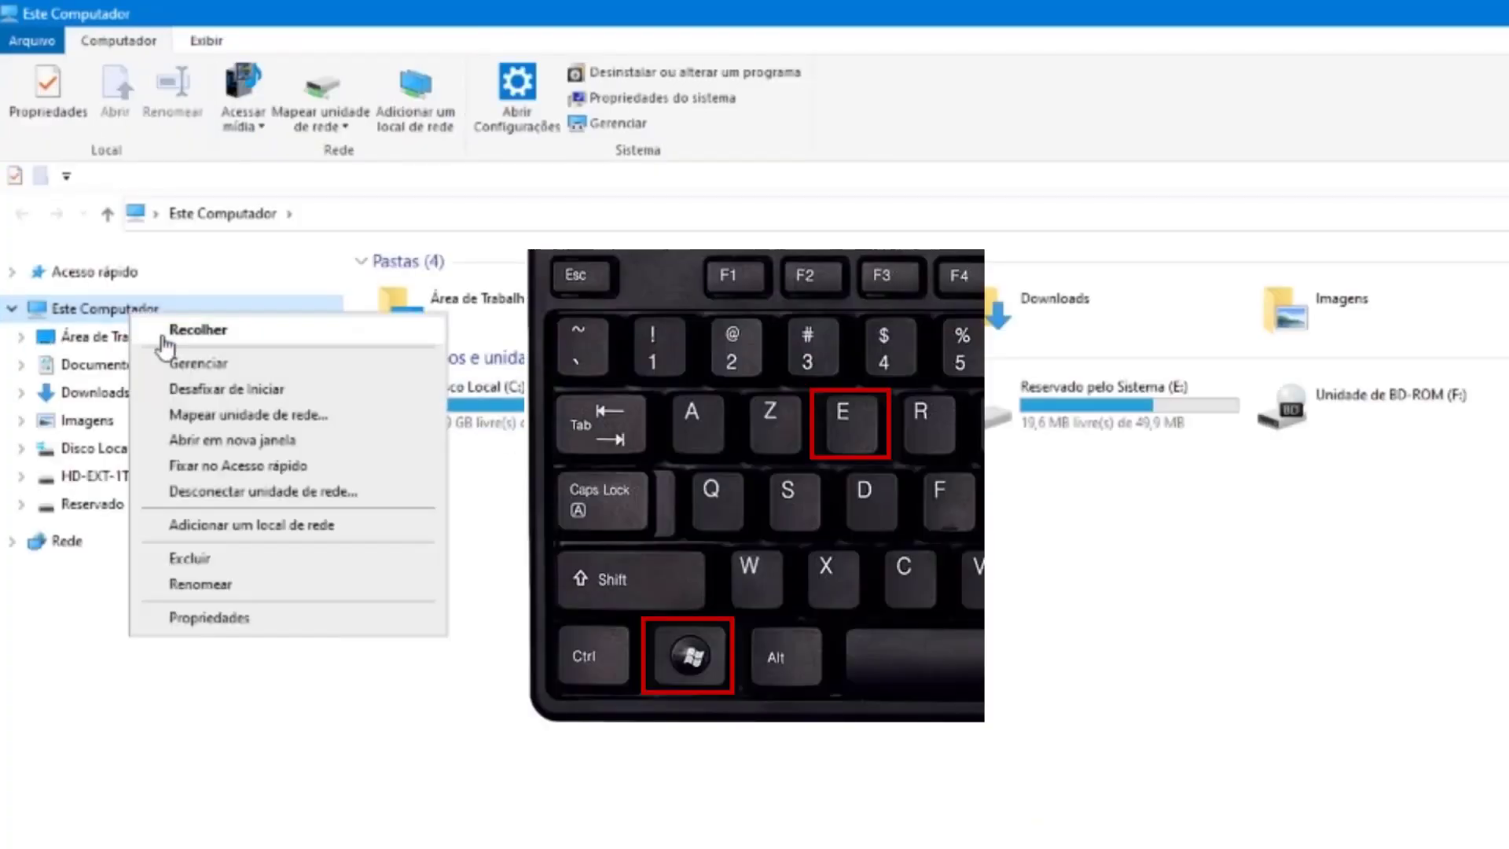
pyautogui.click(297, 625)
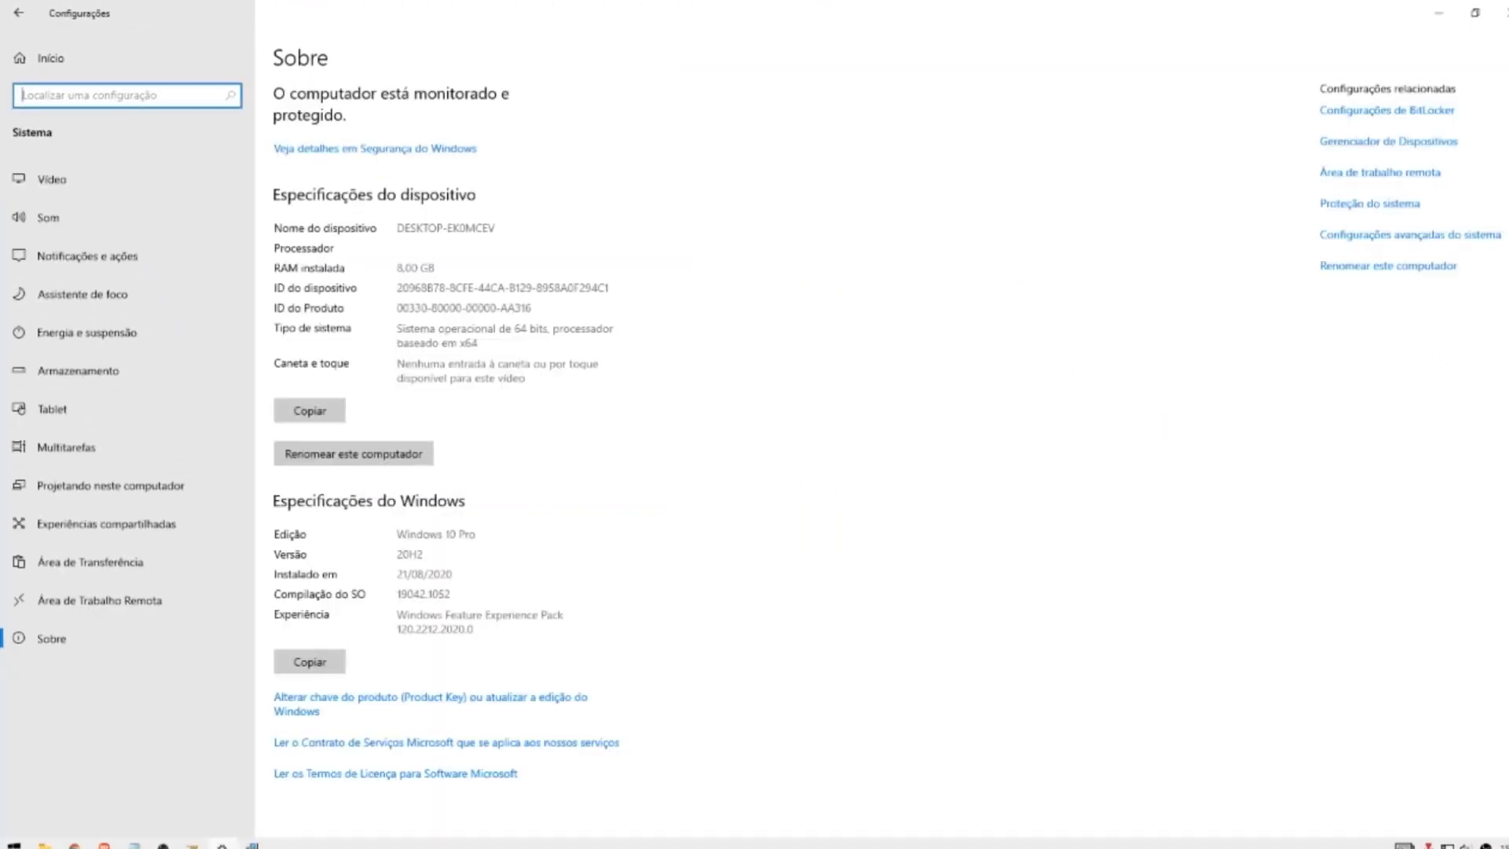
pyautogui.click(1452, 235)
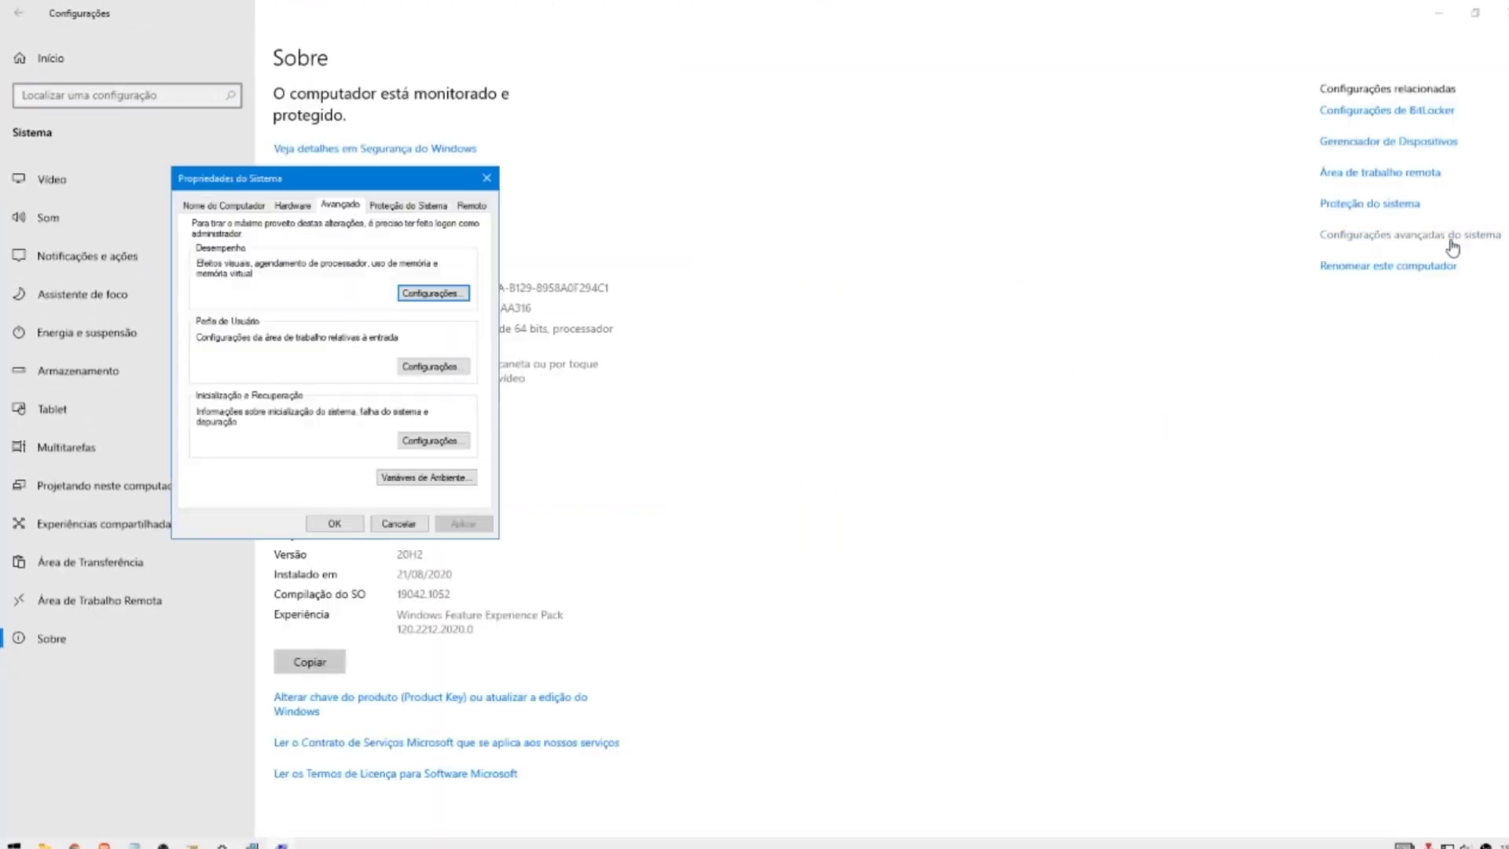
pyautogui.click(443, 296)
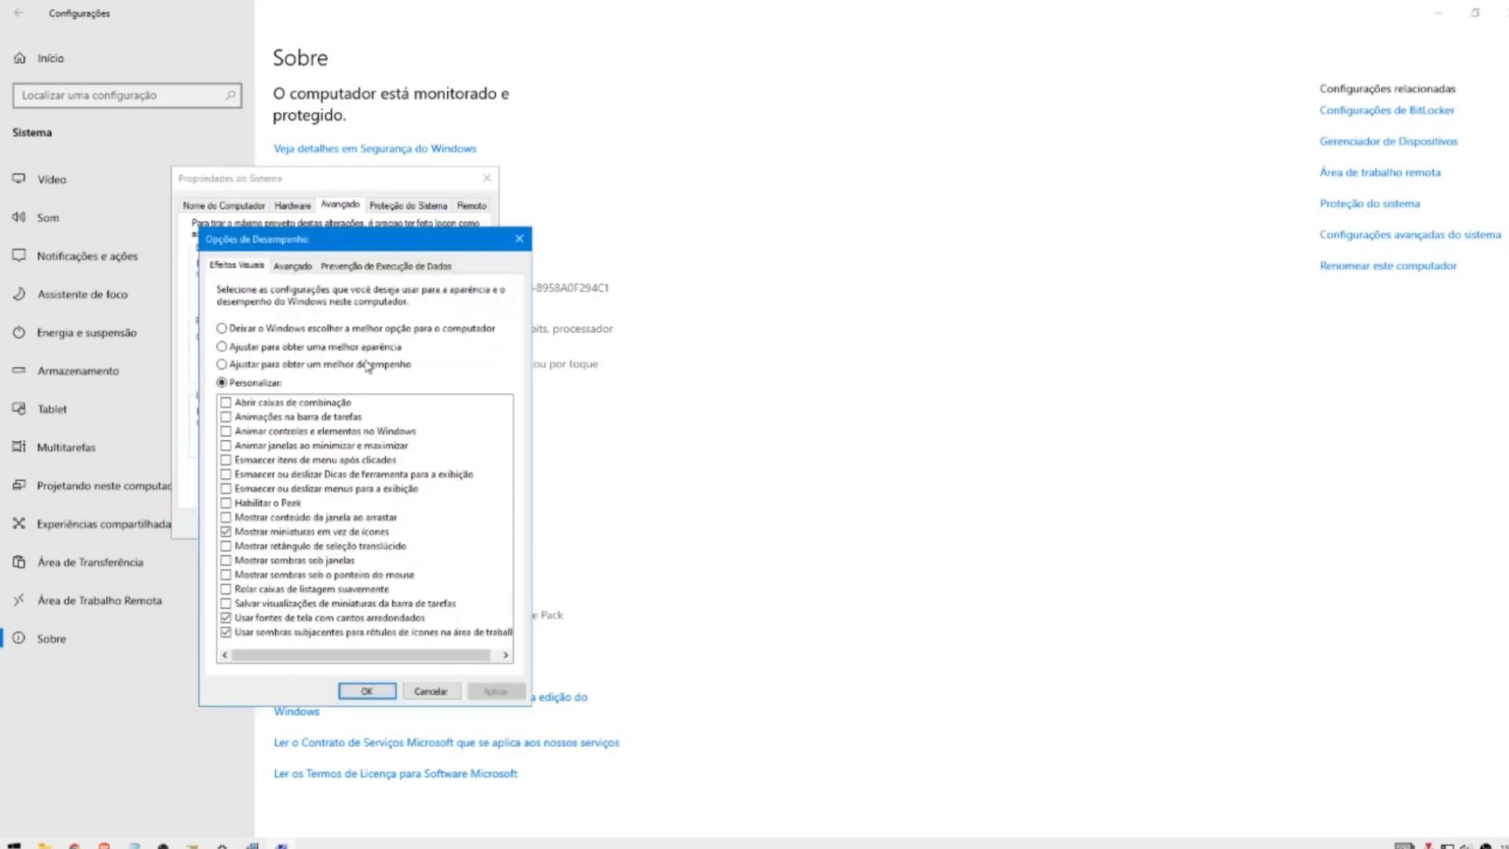
# In Memória Virtual, enable automatic paging file size management for all drives, and close the performance and system properties dialogs.
pyautogui.click(293, 265)
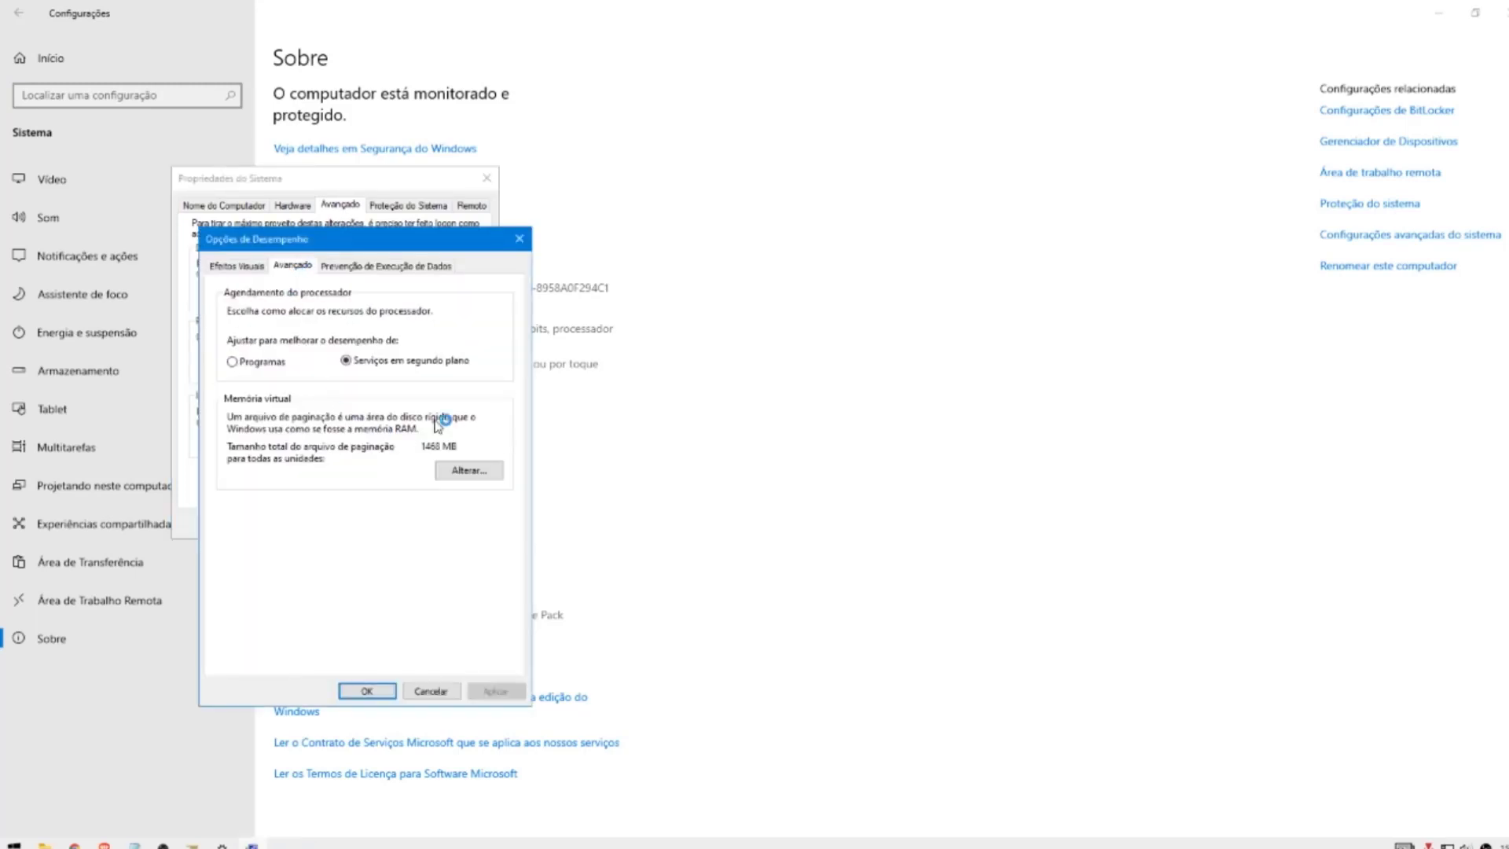
pyautogui.click(479, 478)
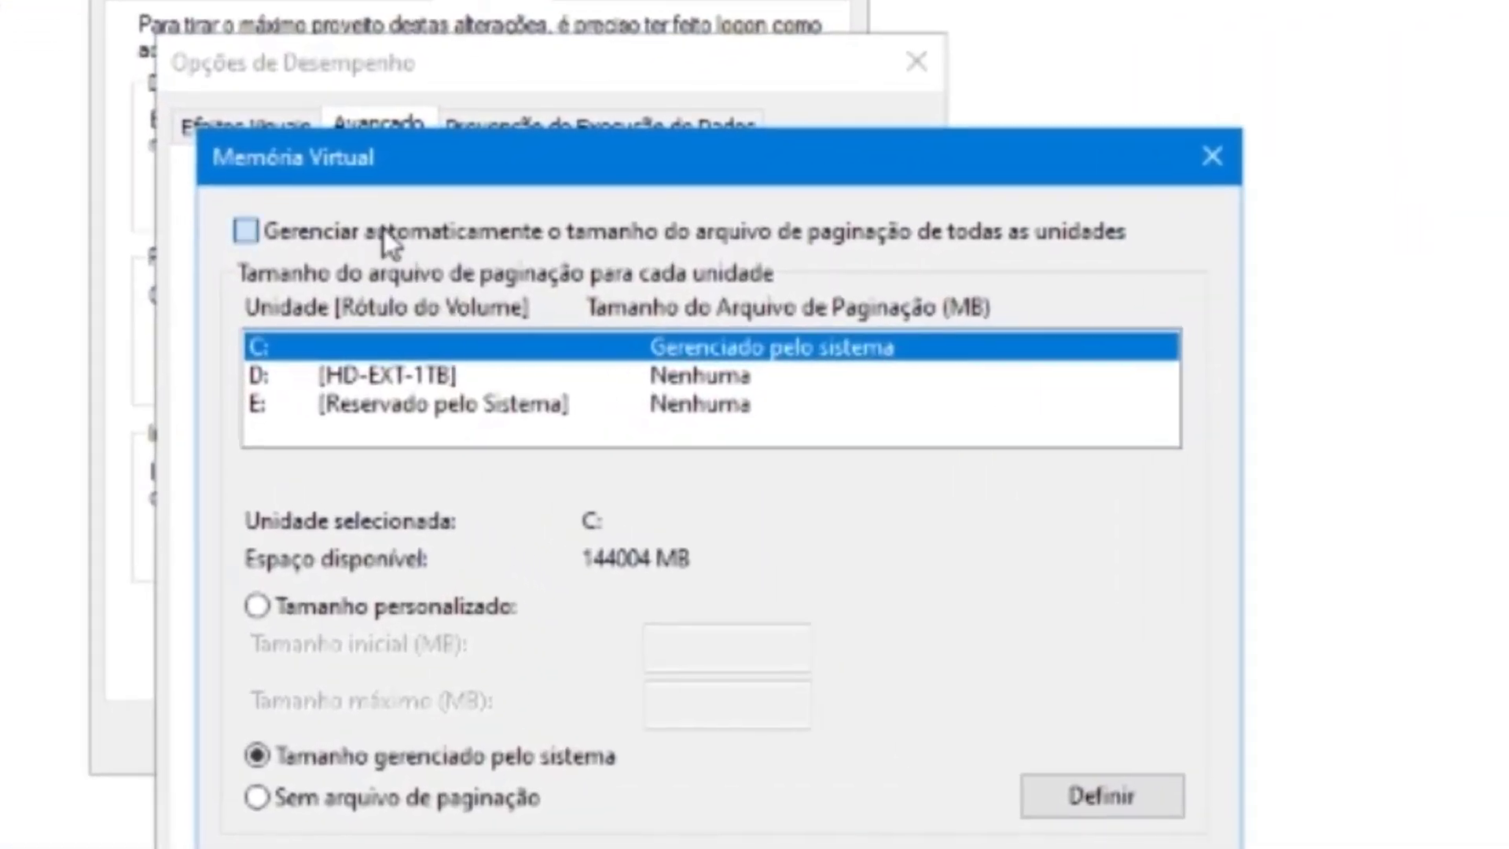
pyautogui.click(291, 311)
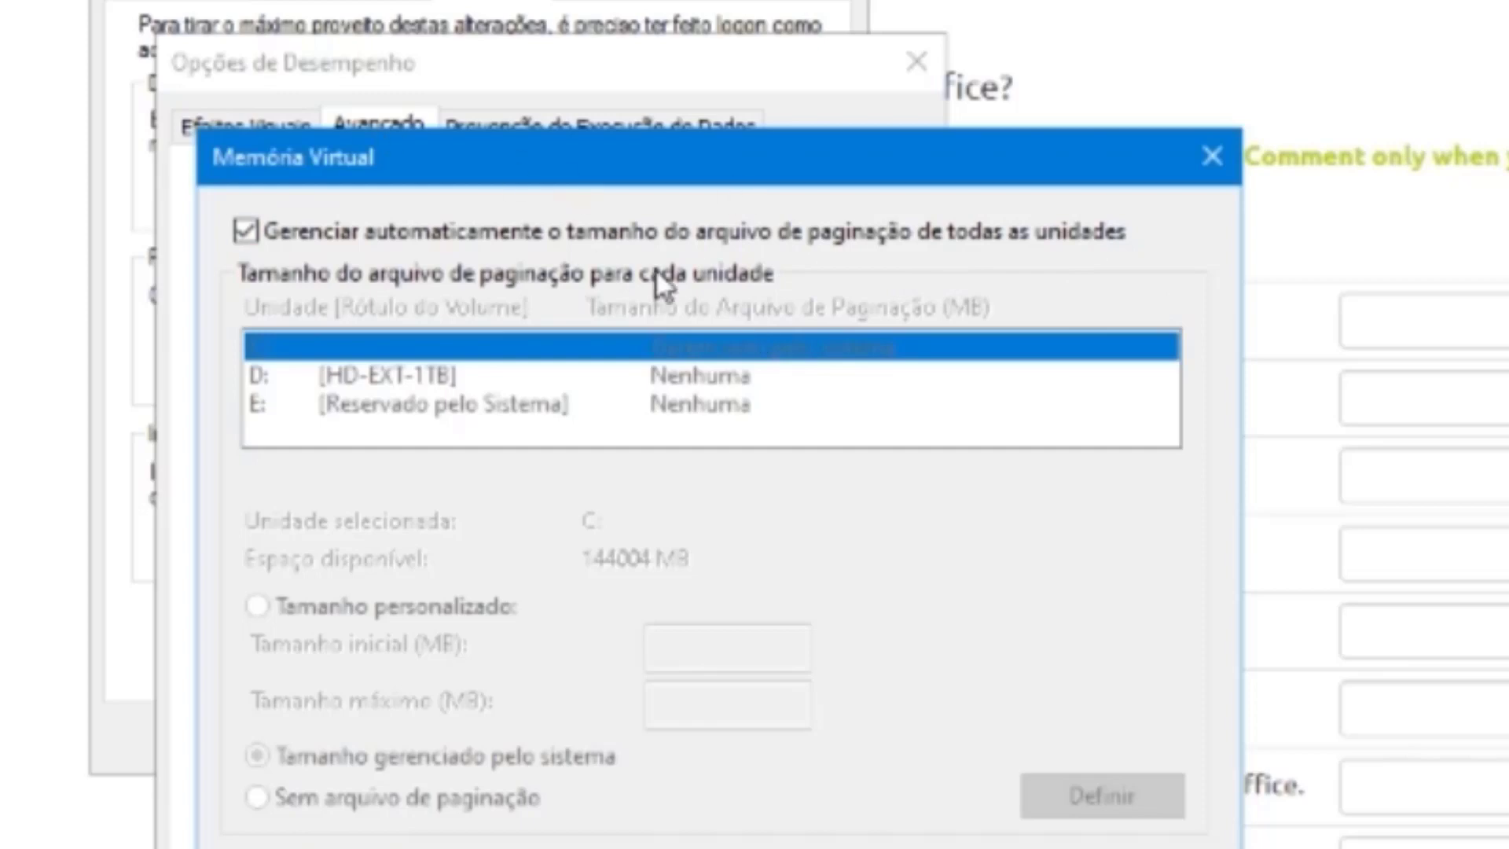
pyautogui.press('Escape')
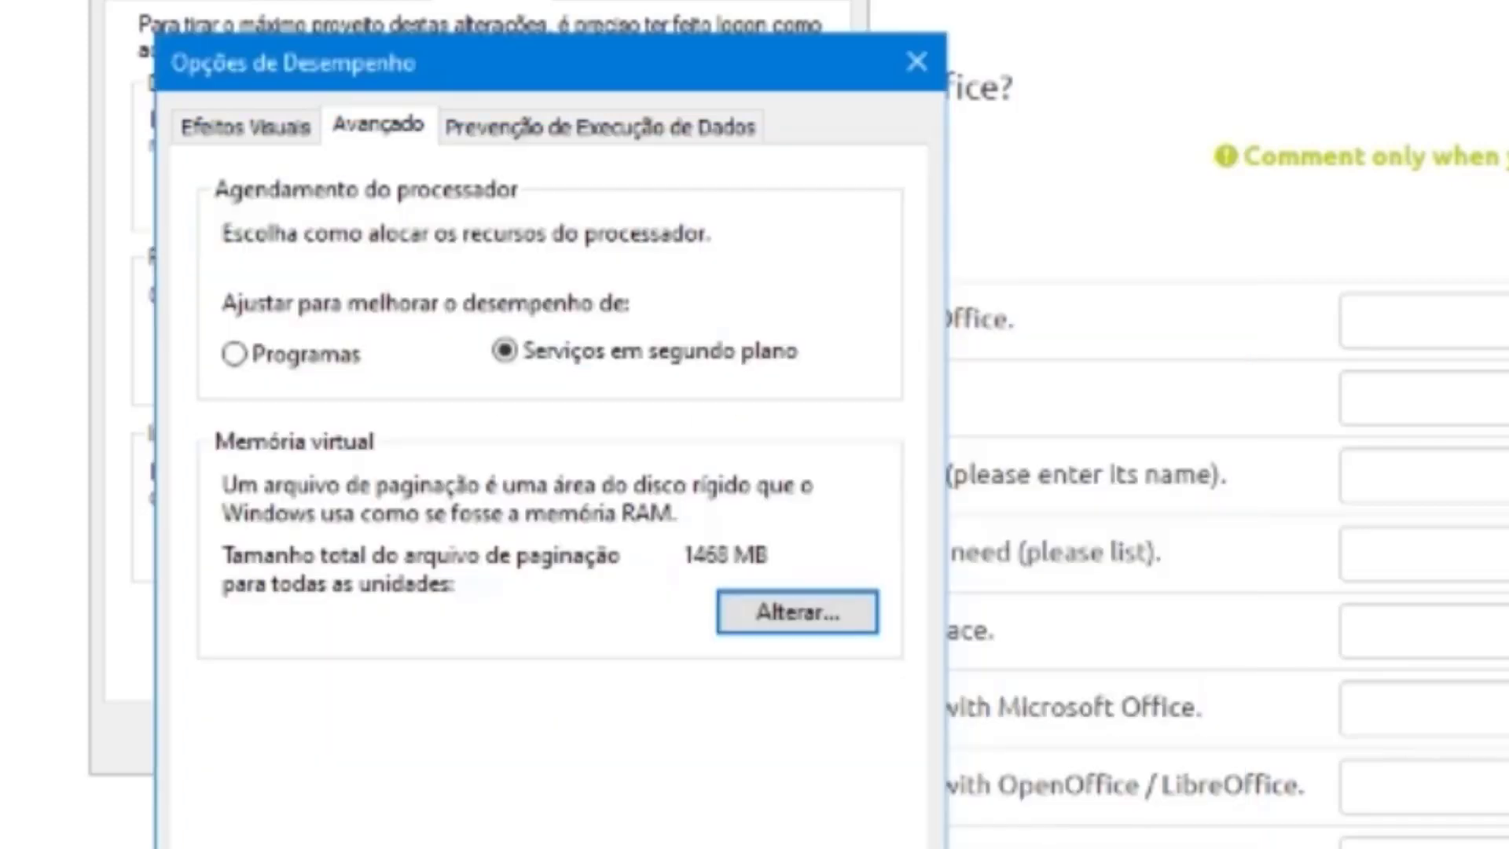
pyautogui.press('Escape')
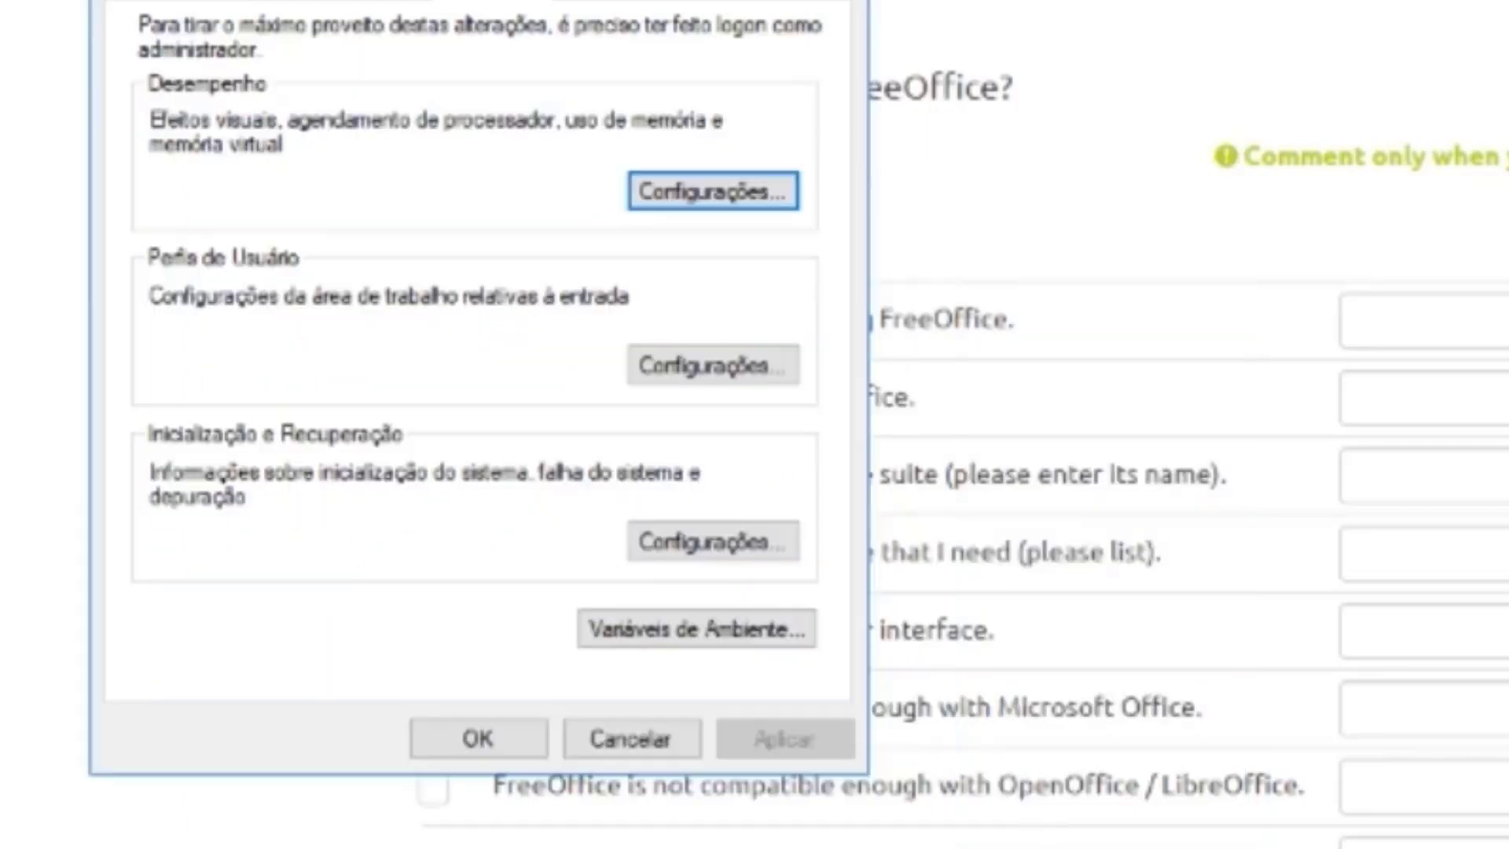
pyautogui.click(480, 739)
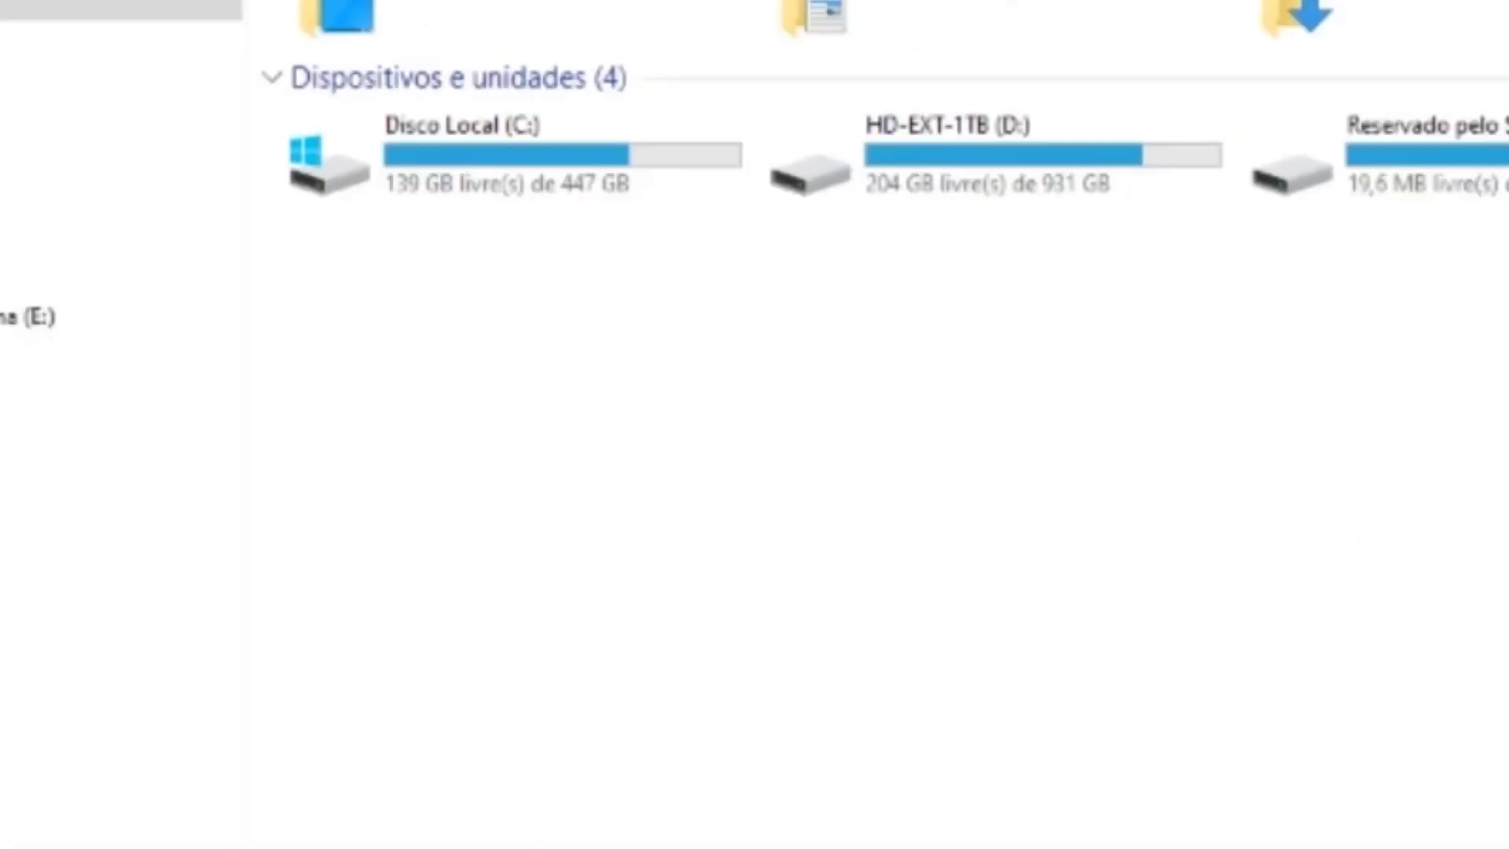
# Return to the Notepad checklist and highlight item 5, auto limpeza config.
pyautogui.hotkey('alt', 'Tab')
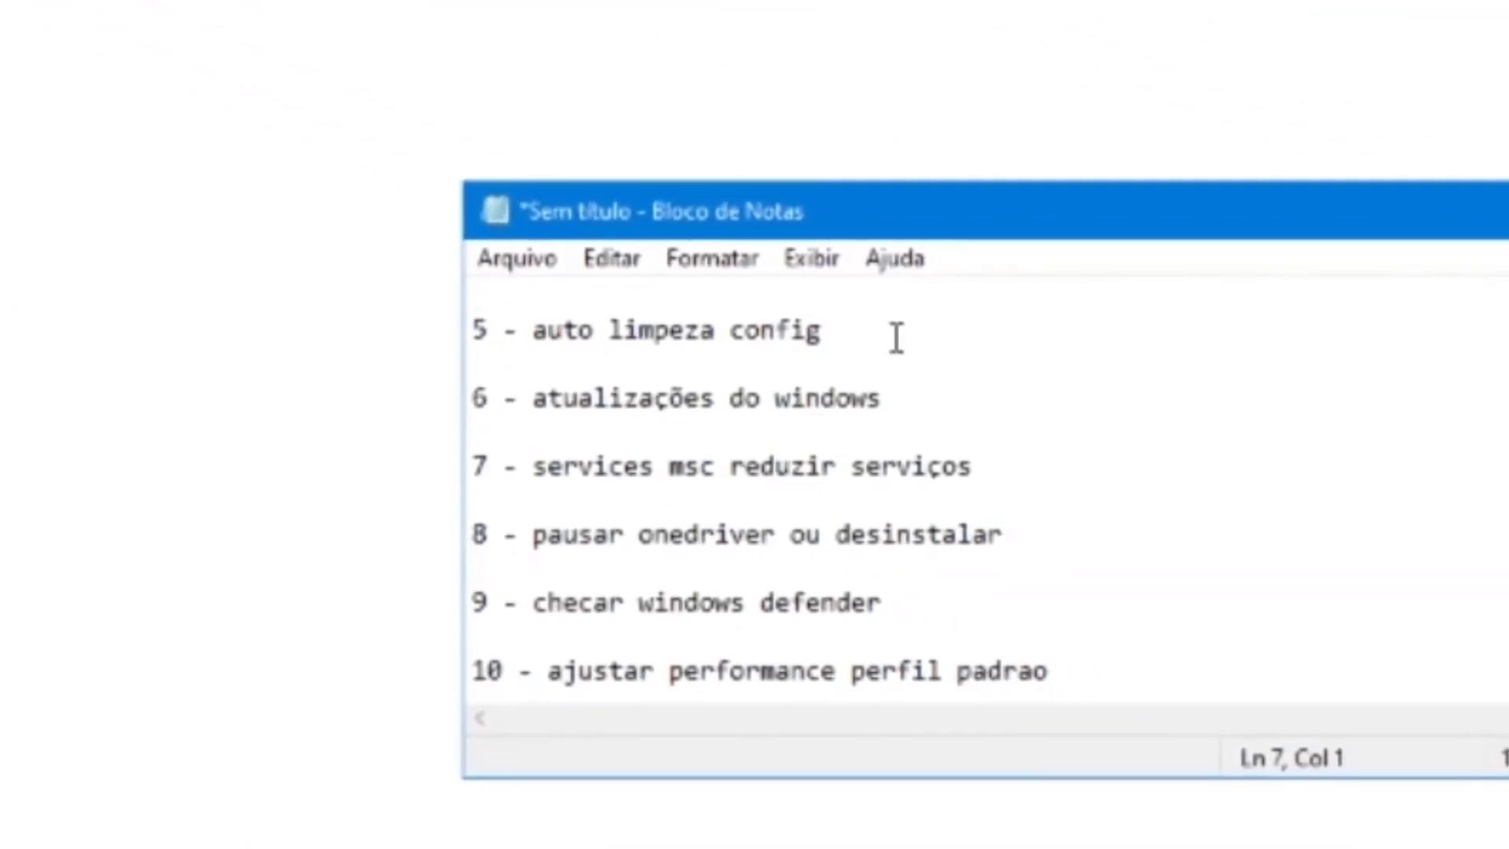
pyautogui.moveTo(590, 347); pyautogui.dragTo(404, 330)
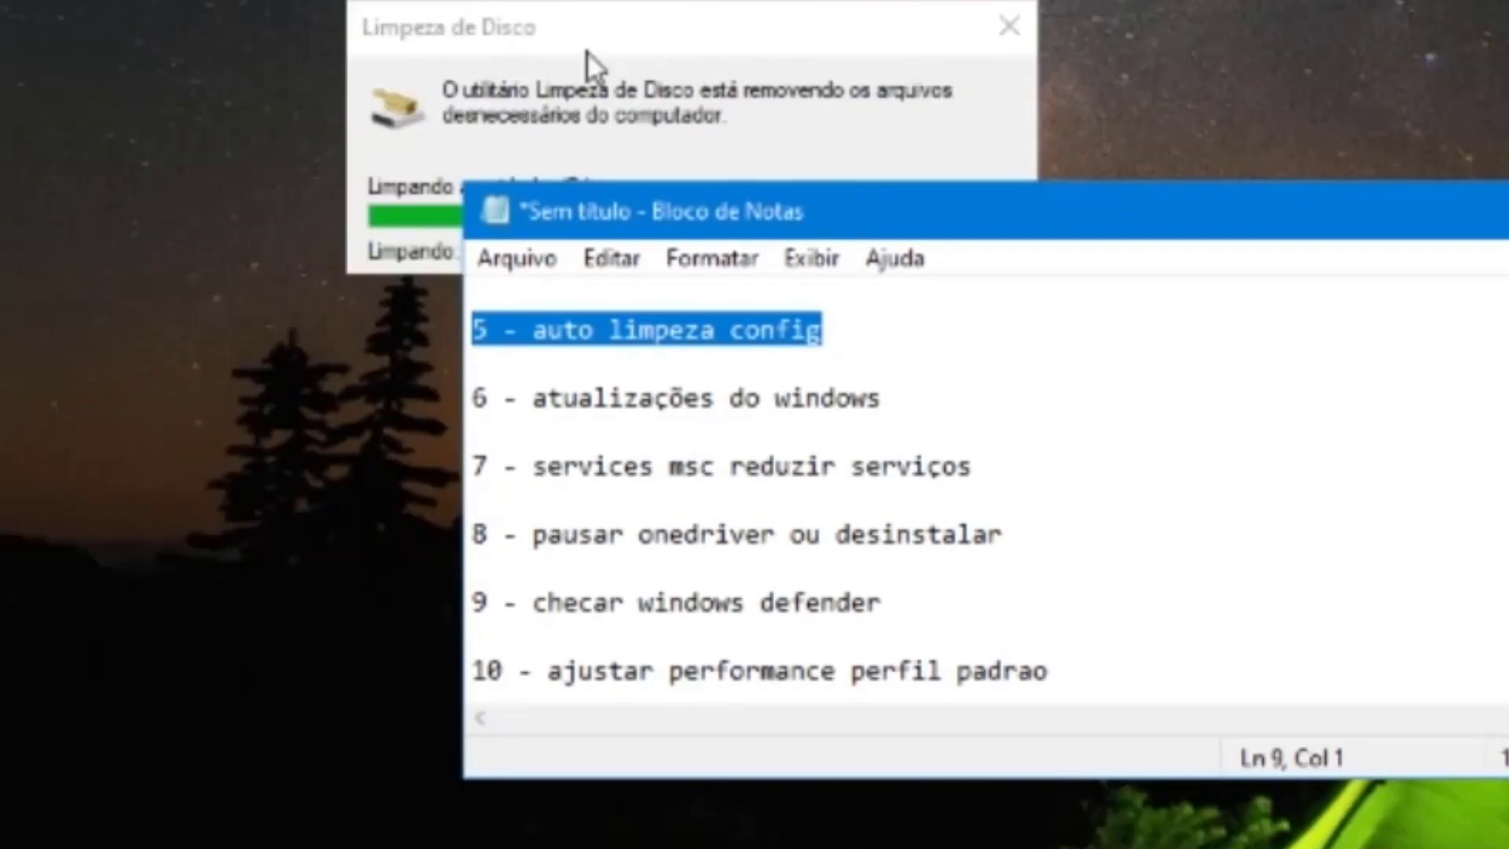
pyautogui.click(587, 50)
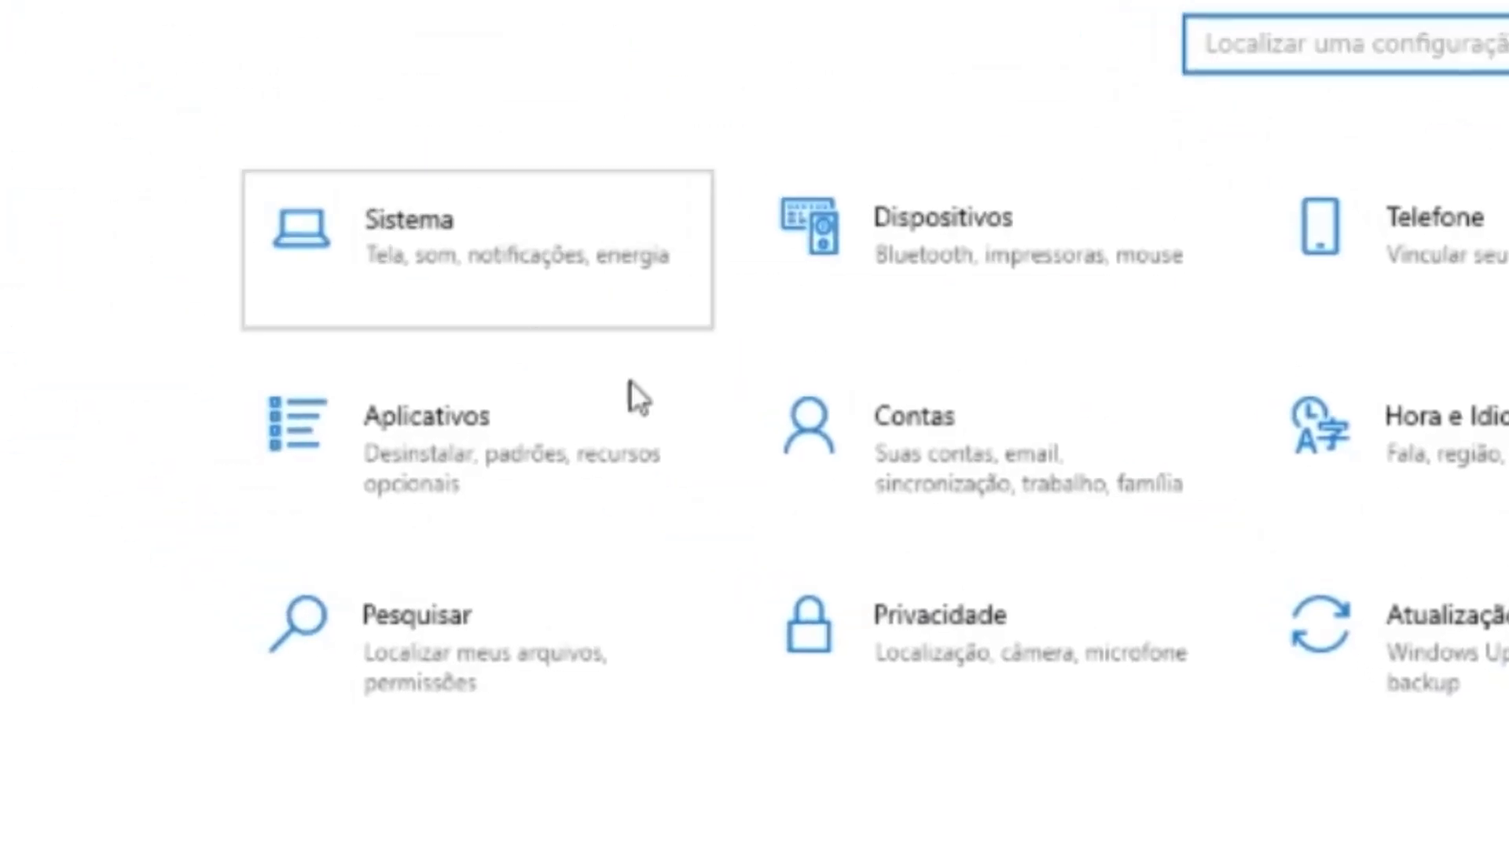
# Open Armazenamento in the Sistema settings and turn on the Sensor de Armazenamento.
pyautogui.click(629, 314)
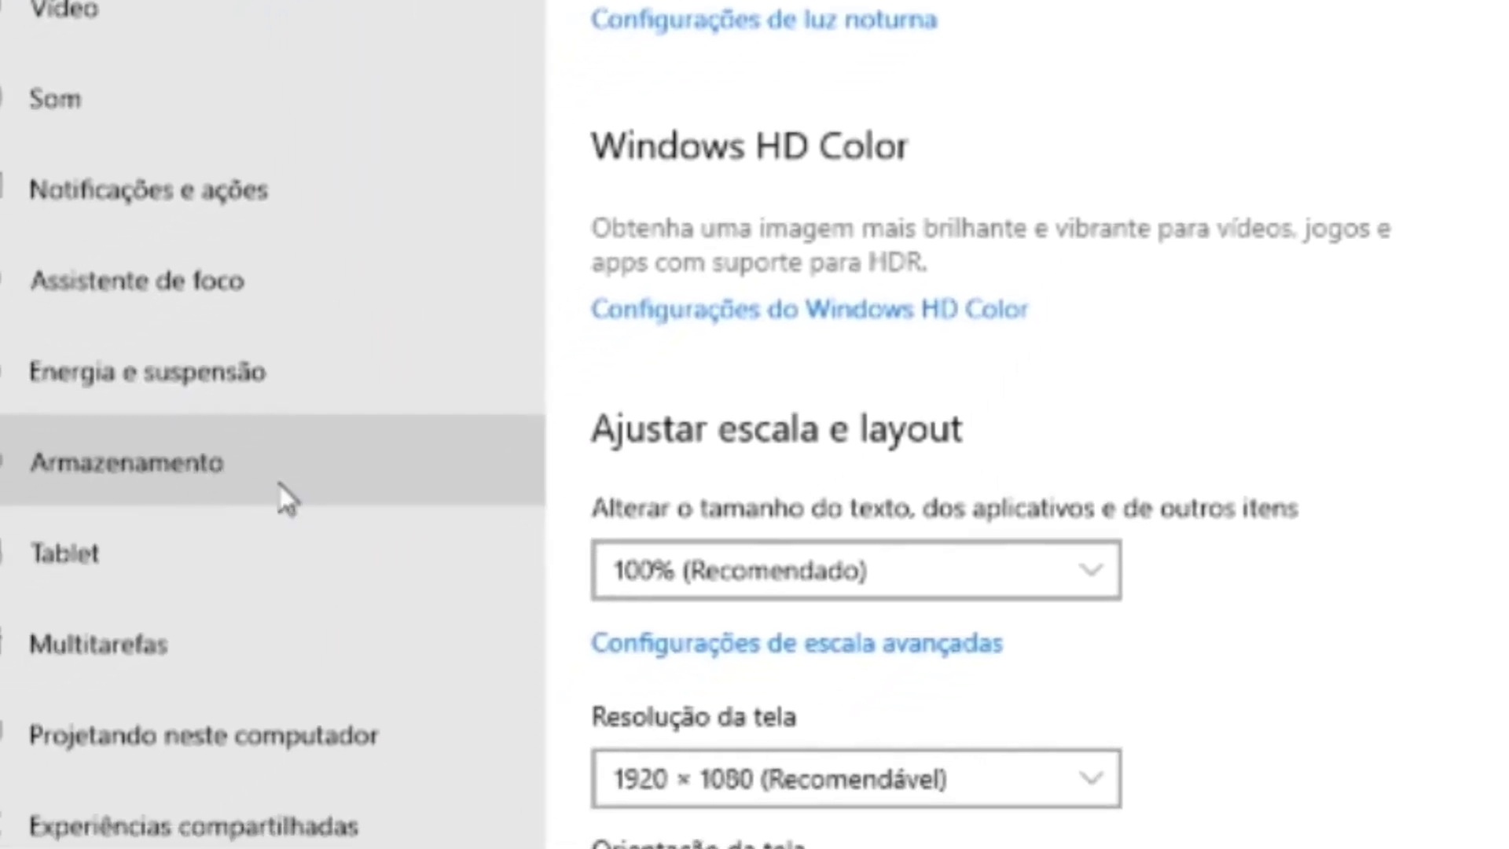
pyautogui.click(149, 471)
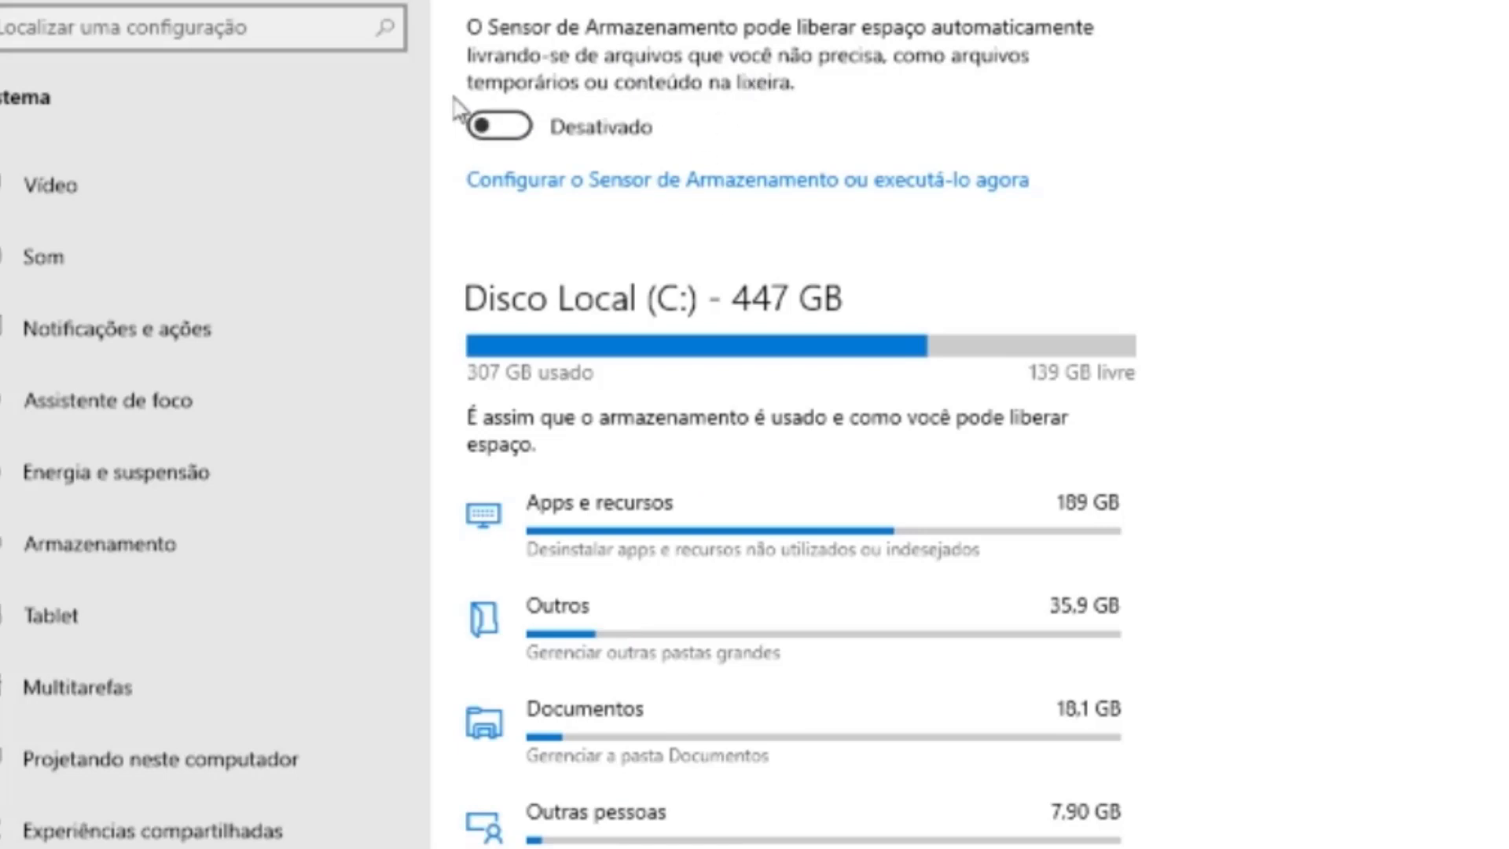
pyautogui.click(570, 129)
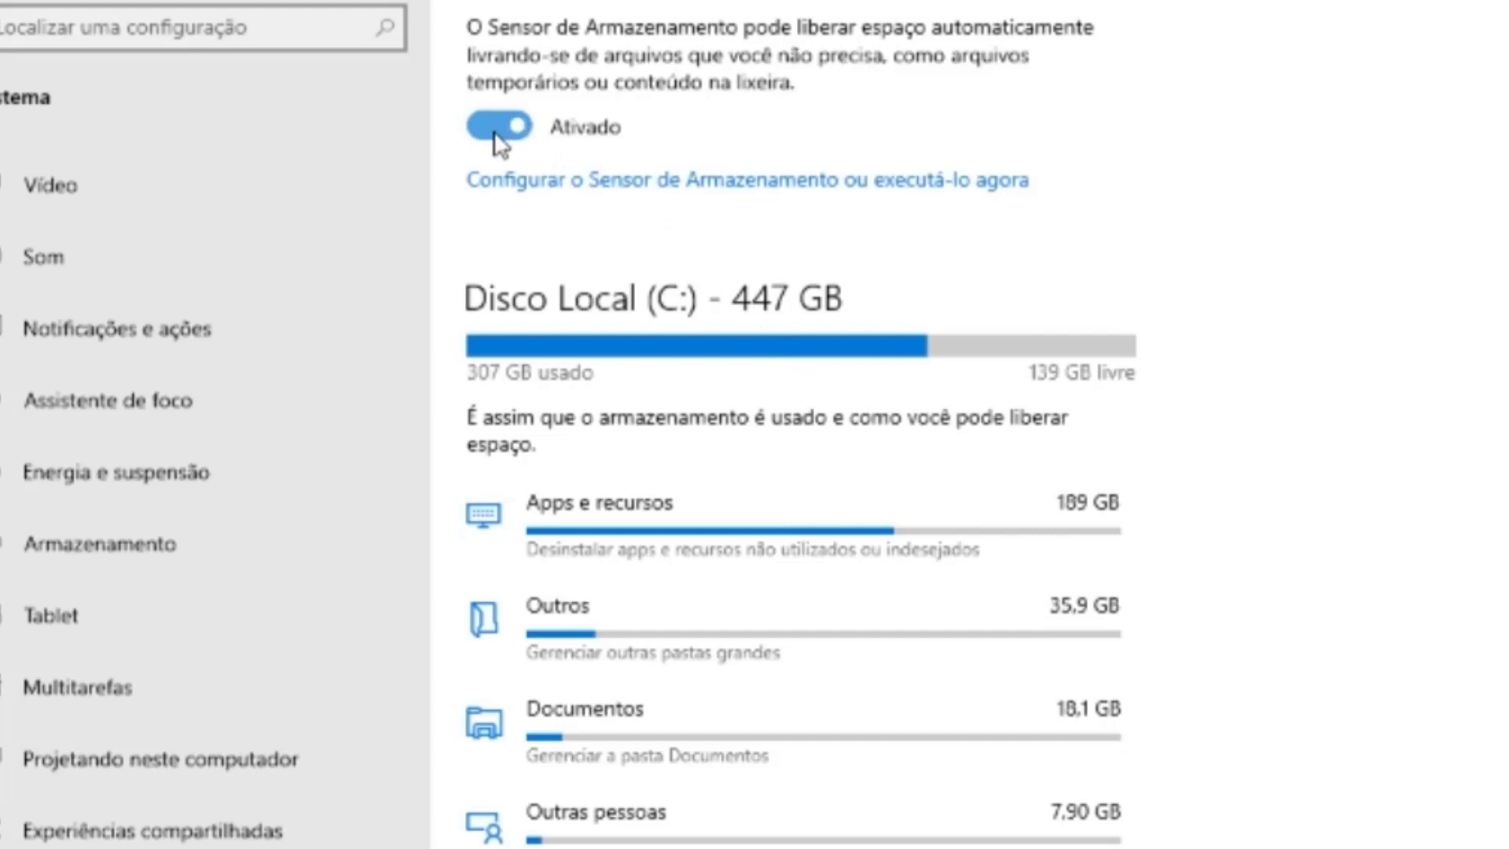
# Open the Sensor de Armazenamento configuration and set it to run A cada semana.
pyautogui.click(718, 188)
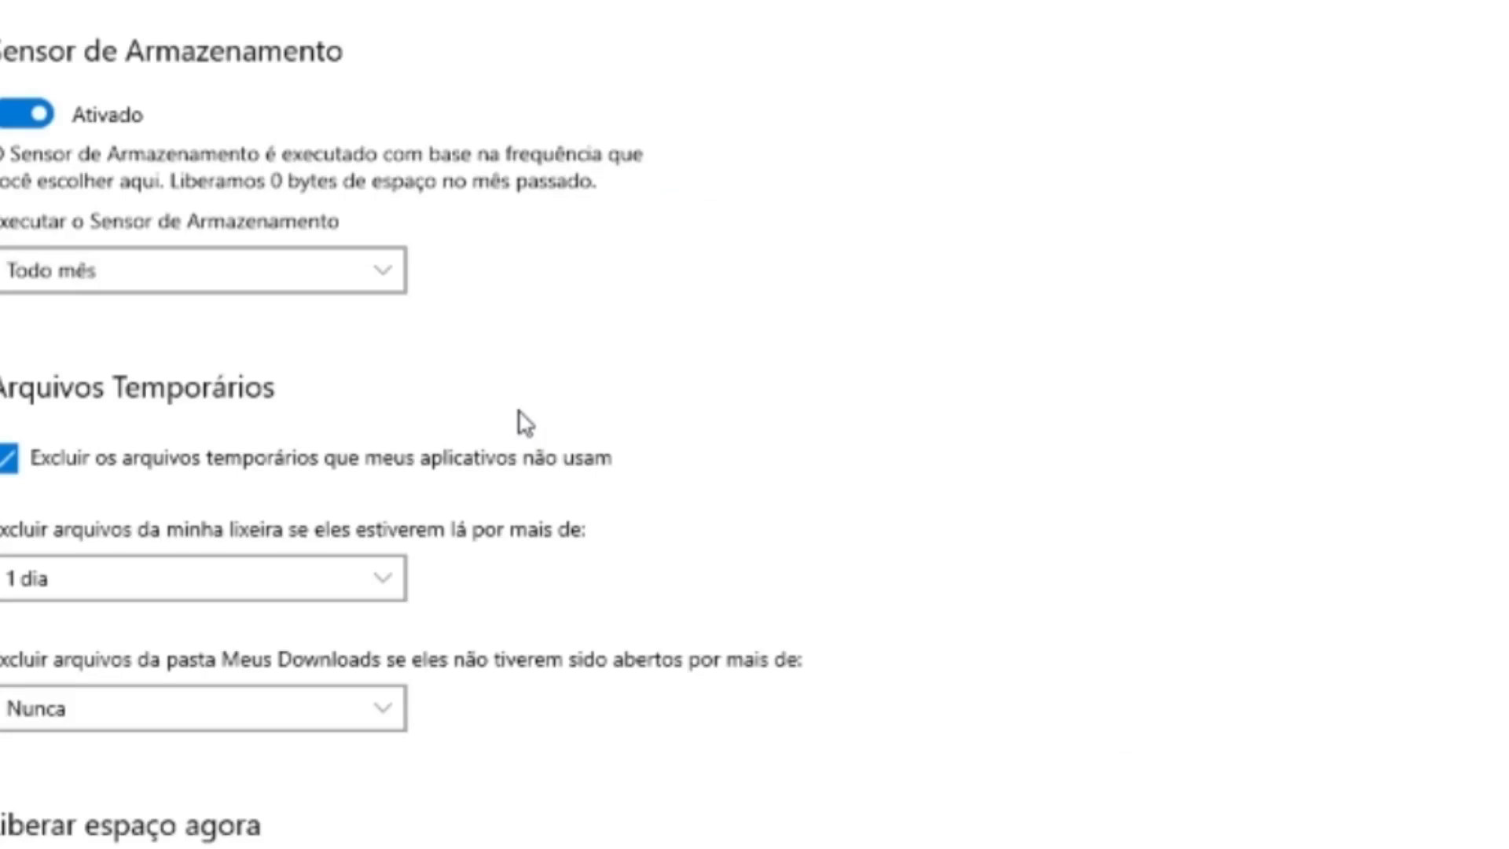
pyautogui.click(259, 269)
pyautogui.click(255, 220)
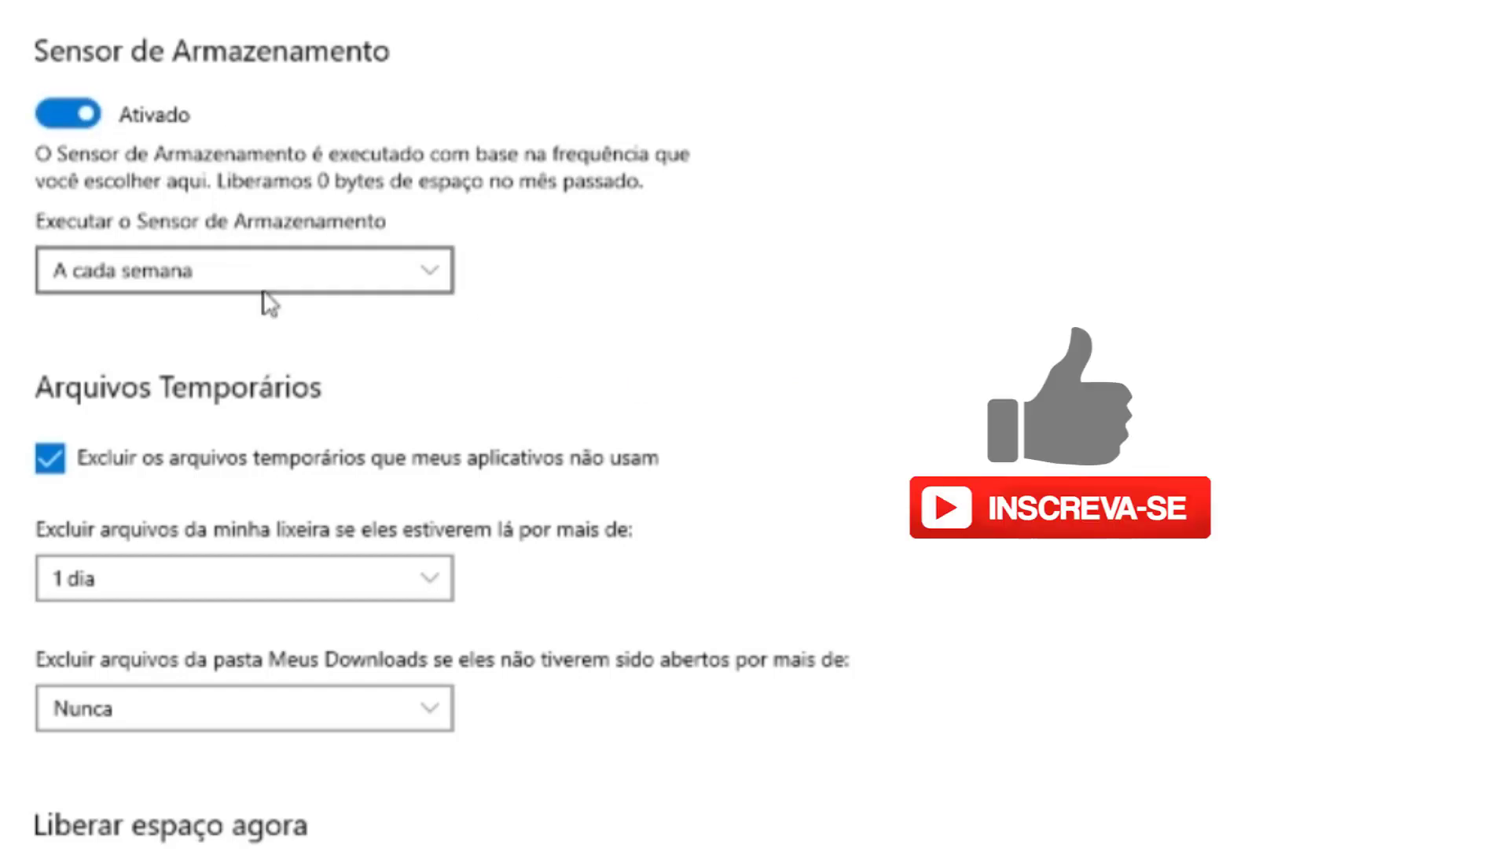
pyautogui.click(244, 271)
pyautogui.click(196, 279)
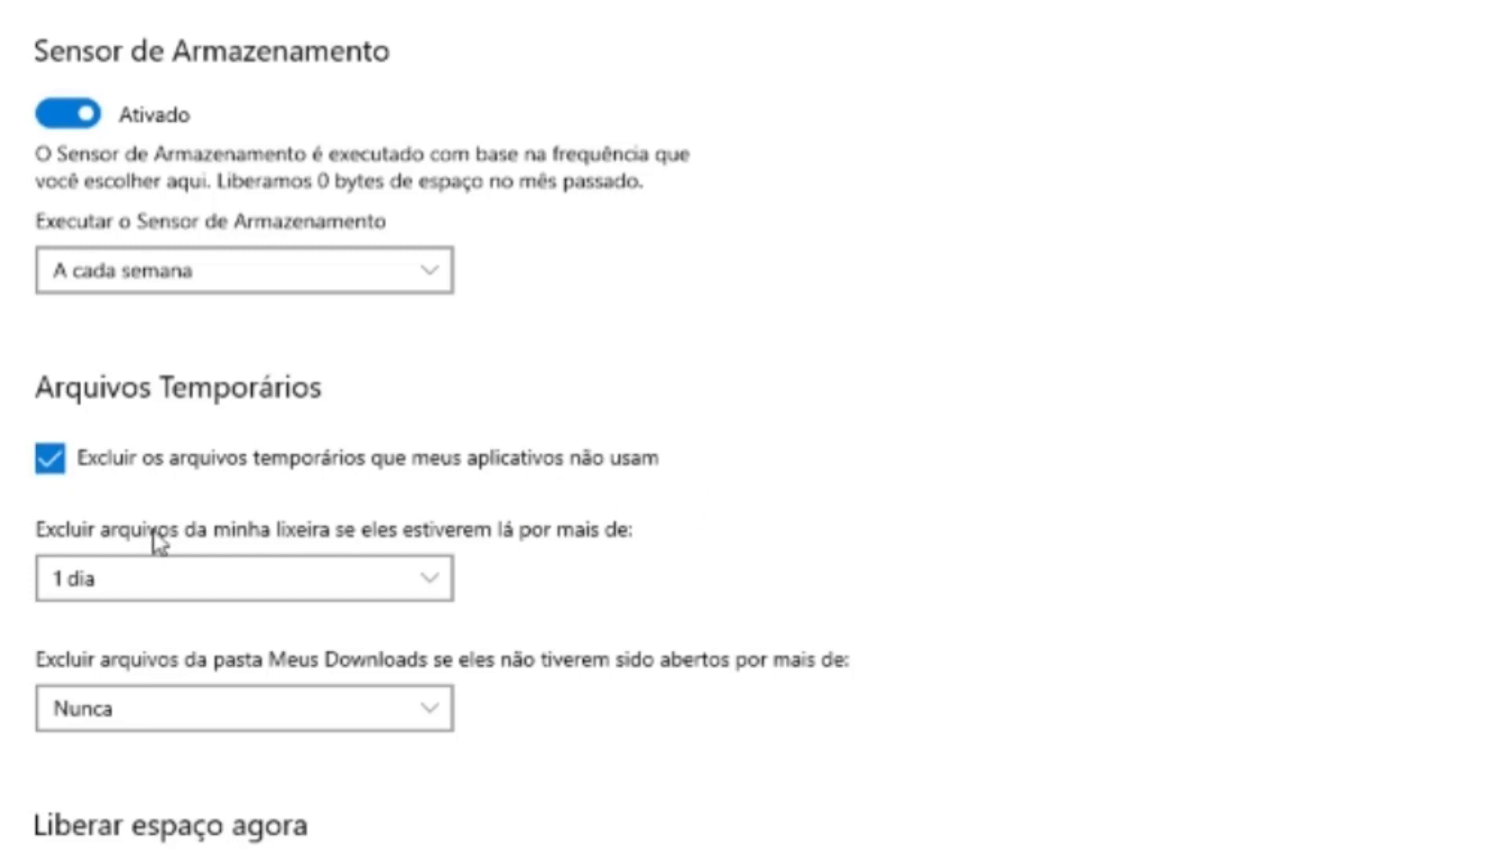
# Review the retention options for deleting recycle bin files, keeping 1 dia selected.
pyautogui.click(217, 578)
pyautogui.click(120, 599)
pyautogui.click(202, 593)
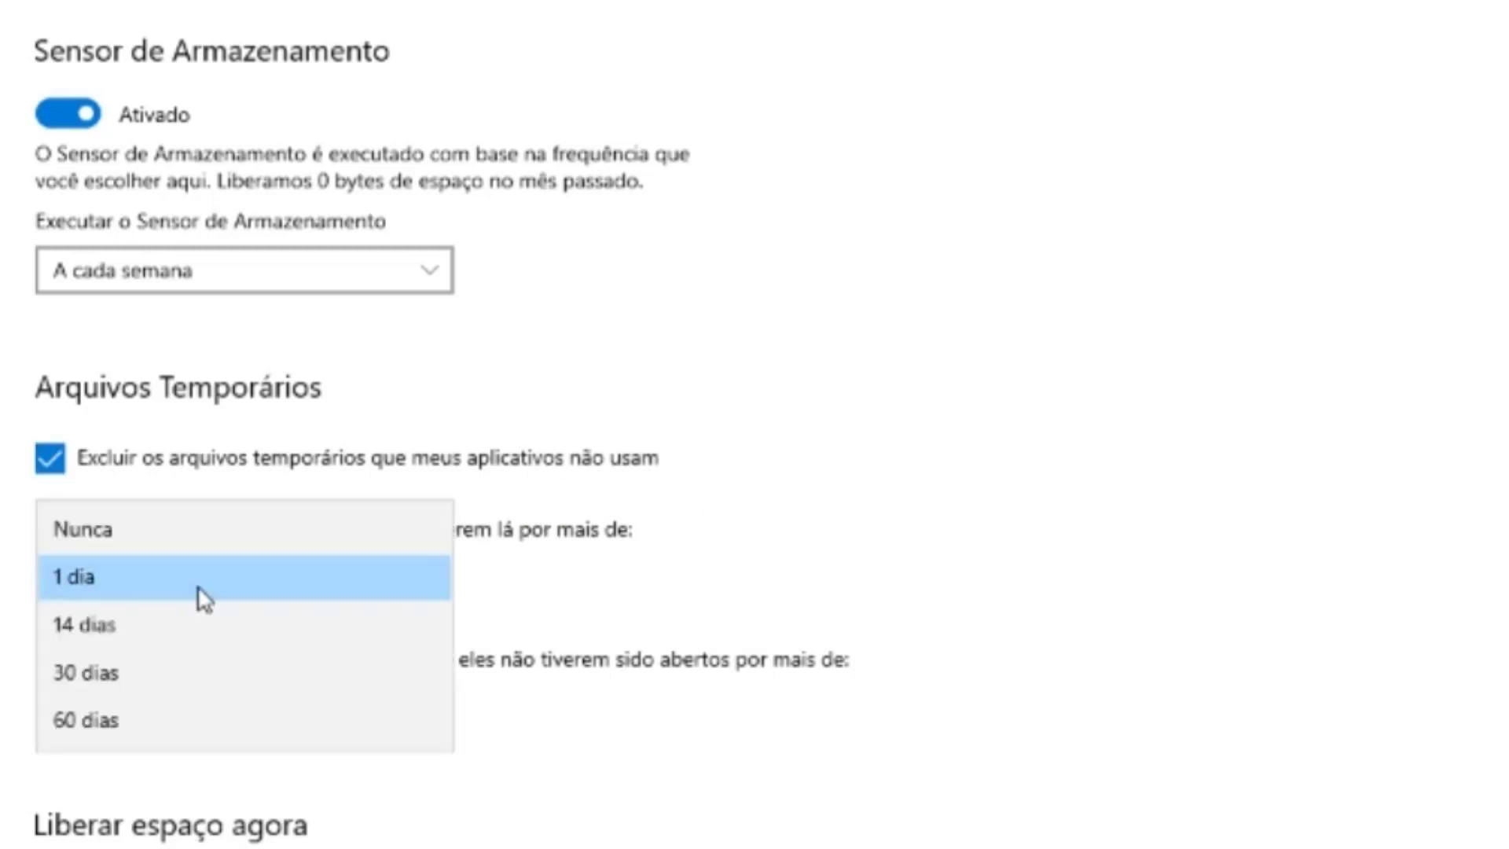
pyautogui.click(616, 620)
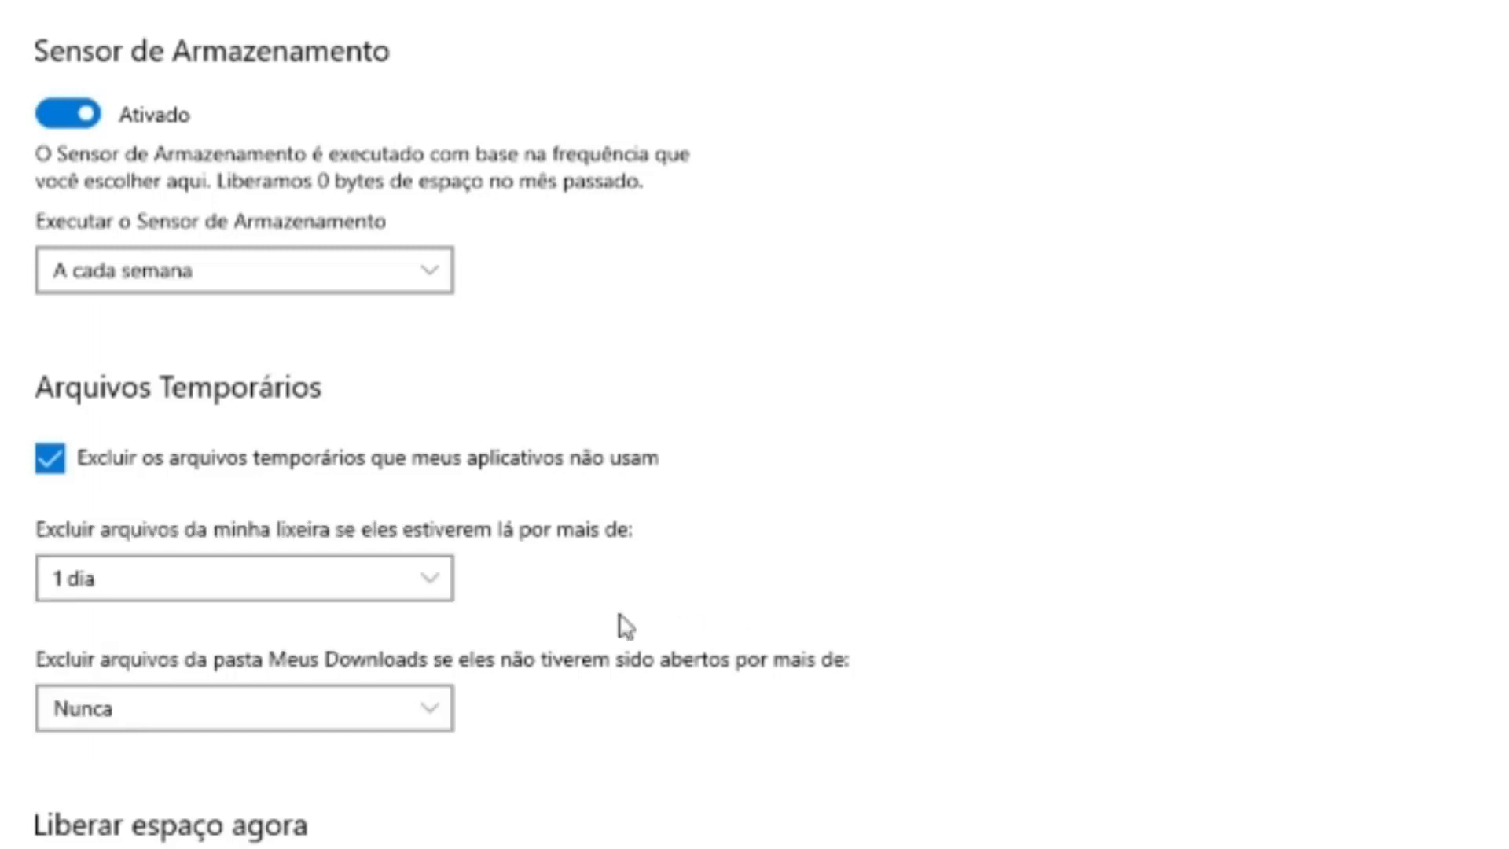
# Review the interval options for deleting unopened files from the Downloads folder.
pyautogui.click(421, 711)
pyautogui.click(216, 706)
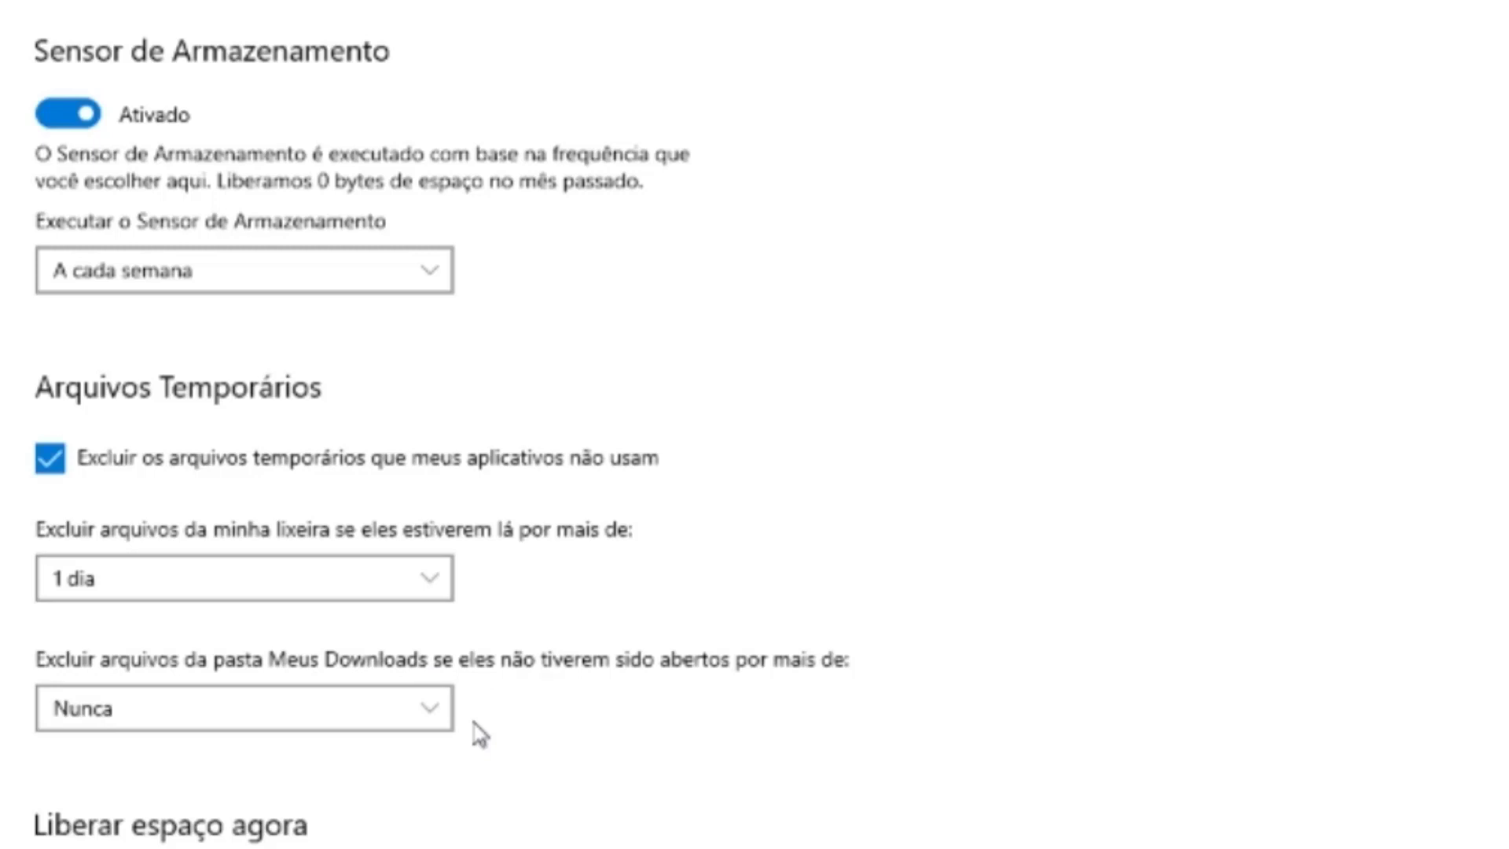
pyautogui.click(370, 719)
pyautogui.click(290, 751)
pyautogui.click(293, 725)
pyautogui.click(126, 675)
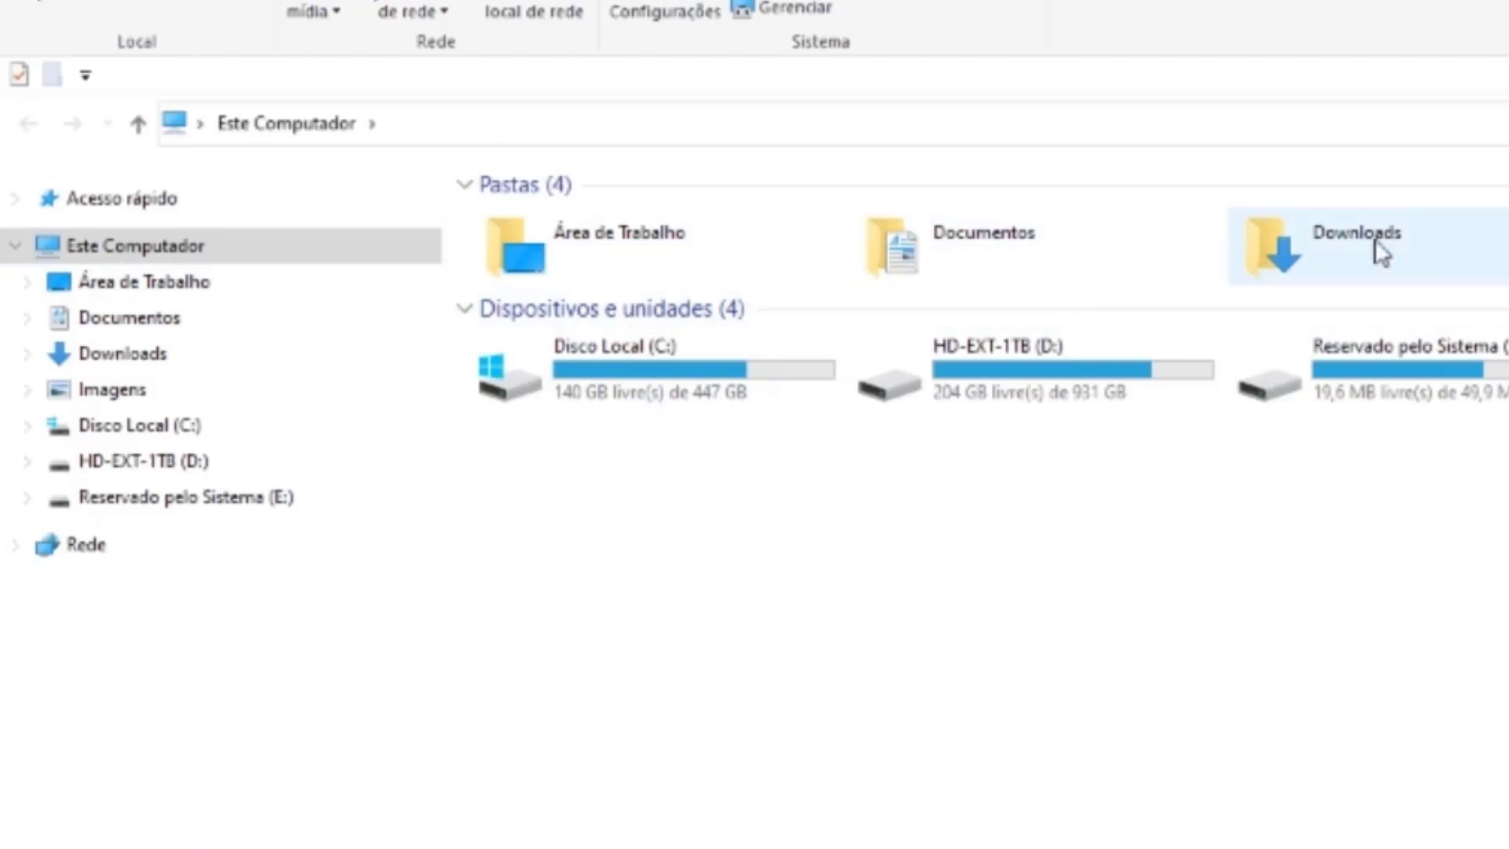
# Open the Downloads folder from Este Computador.
pyautogui.doubleClick(1374, 263)
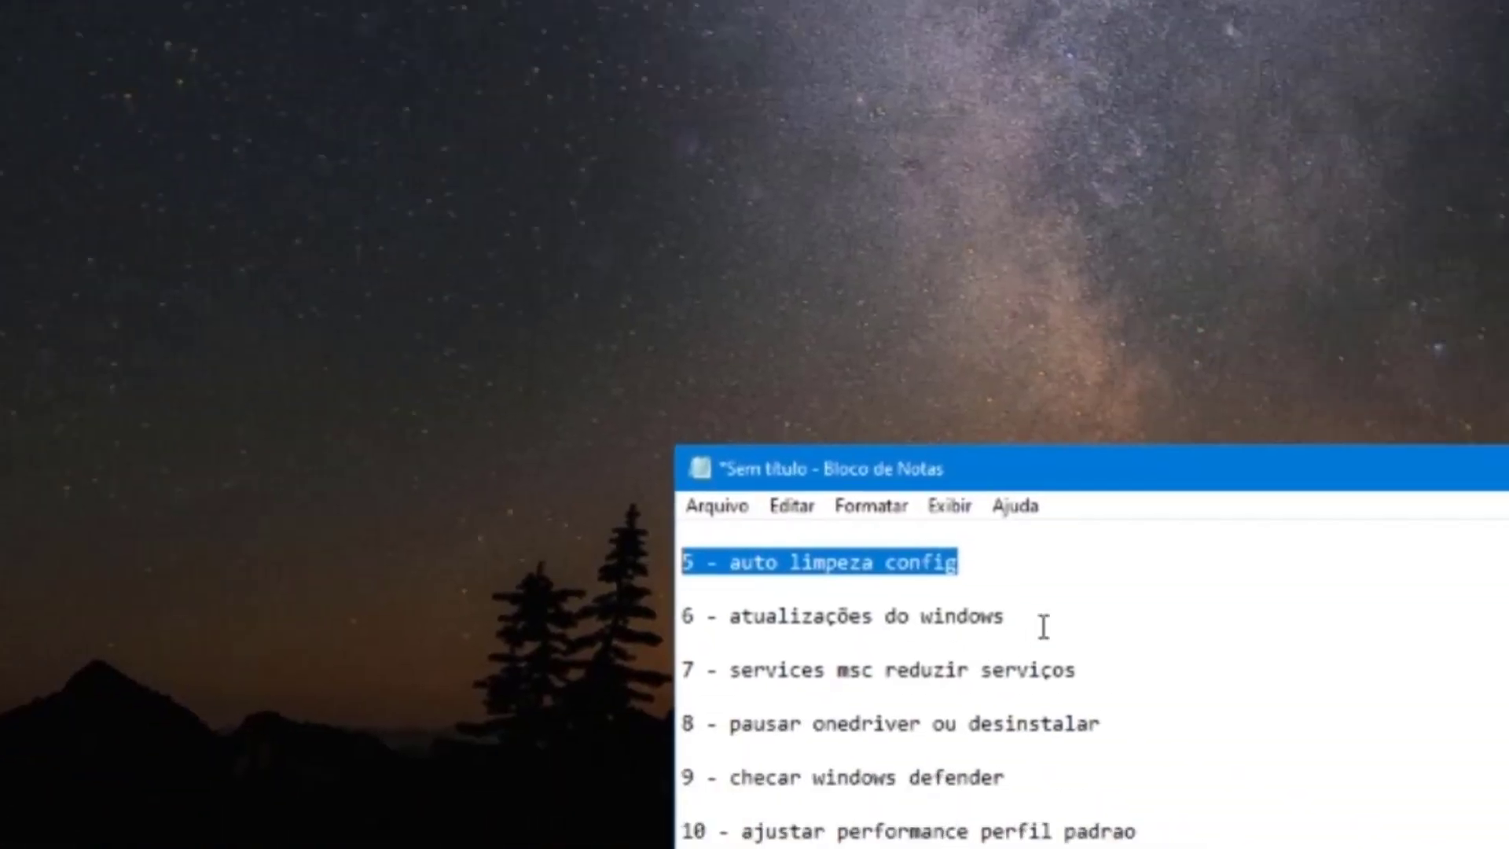
# Highlight checklist item 6, search Windows for "update" and run Verificar se há atualizações.
pyautogui.moveTo(1044, 621); pyautogui.dragTo(682, 617)
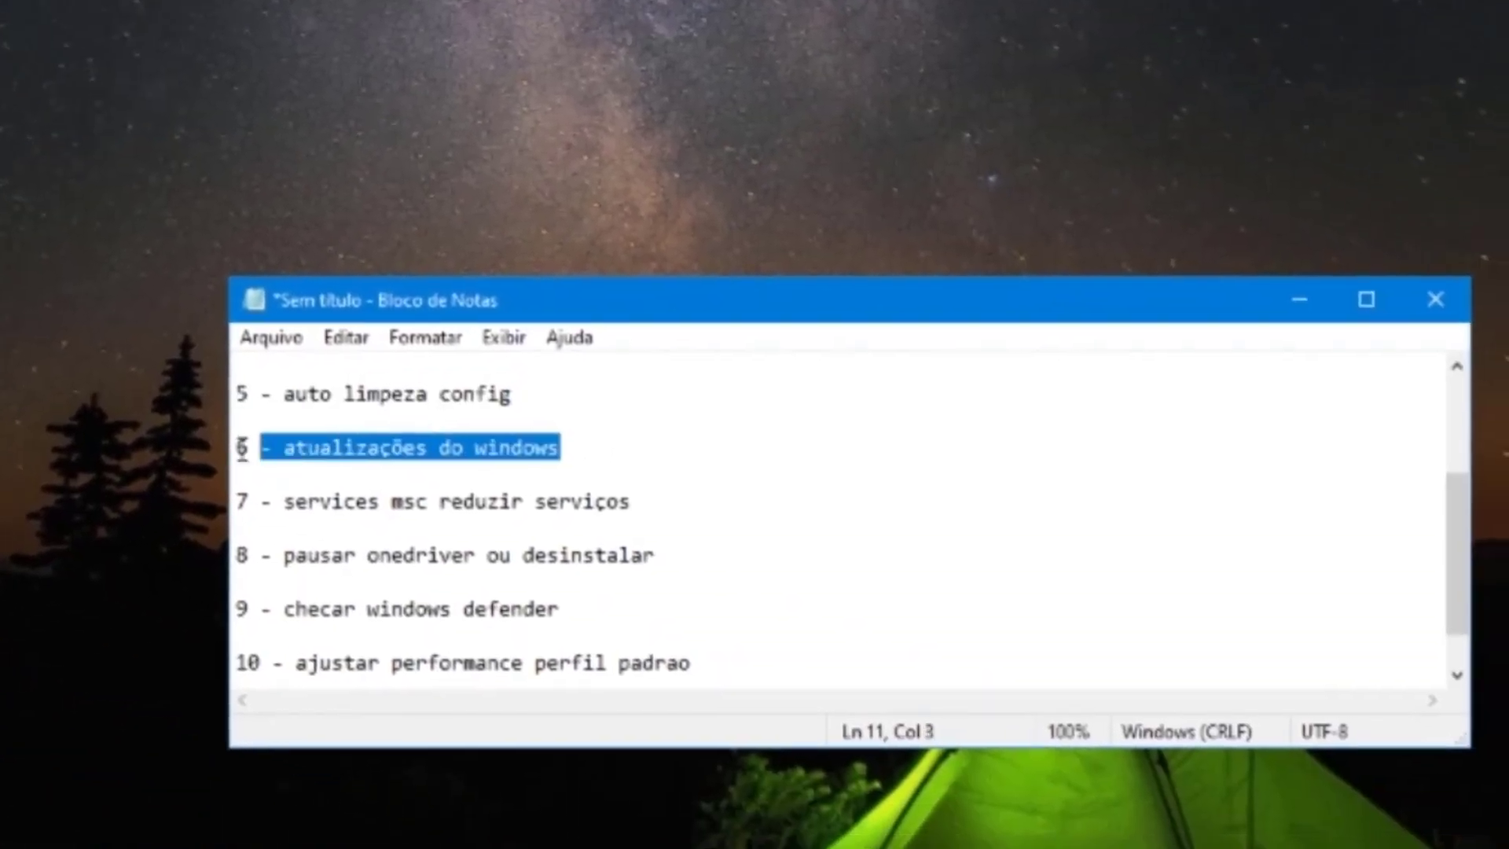
pyautogui.press('super')
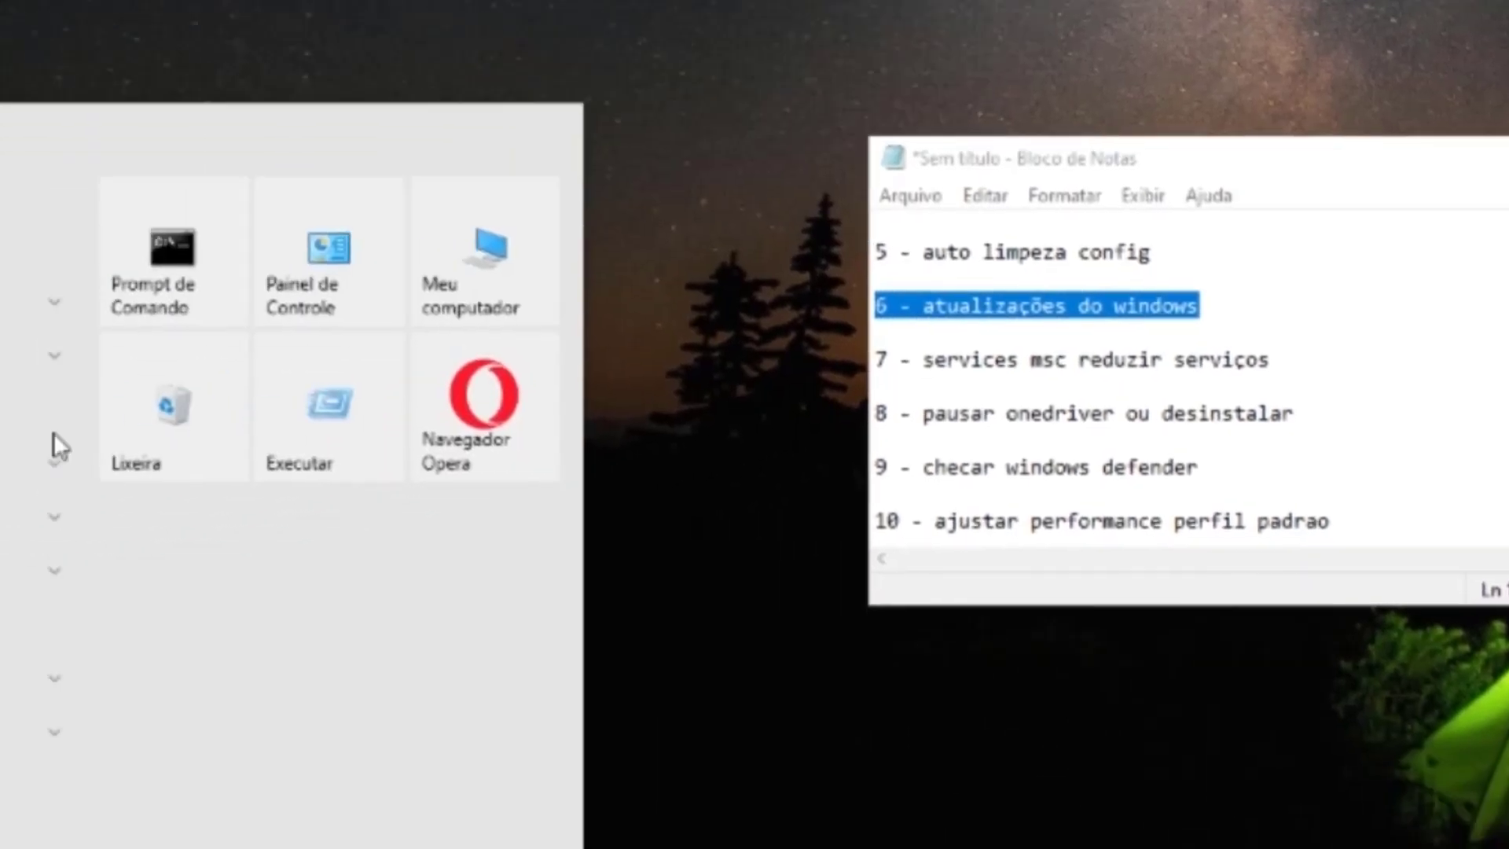
pyautogui.write('up')
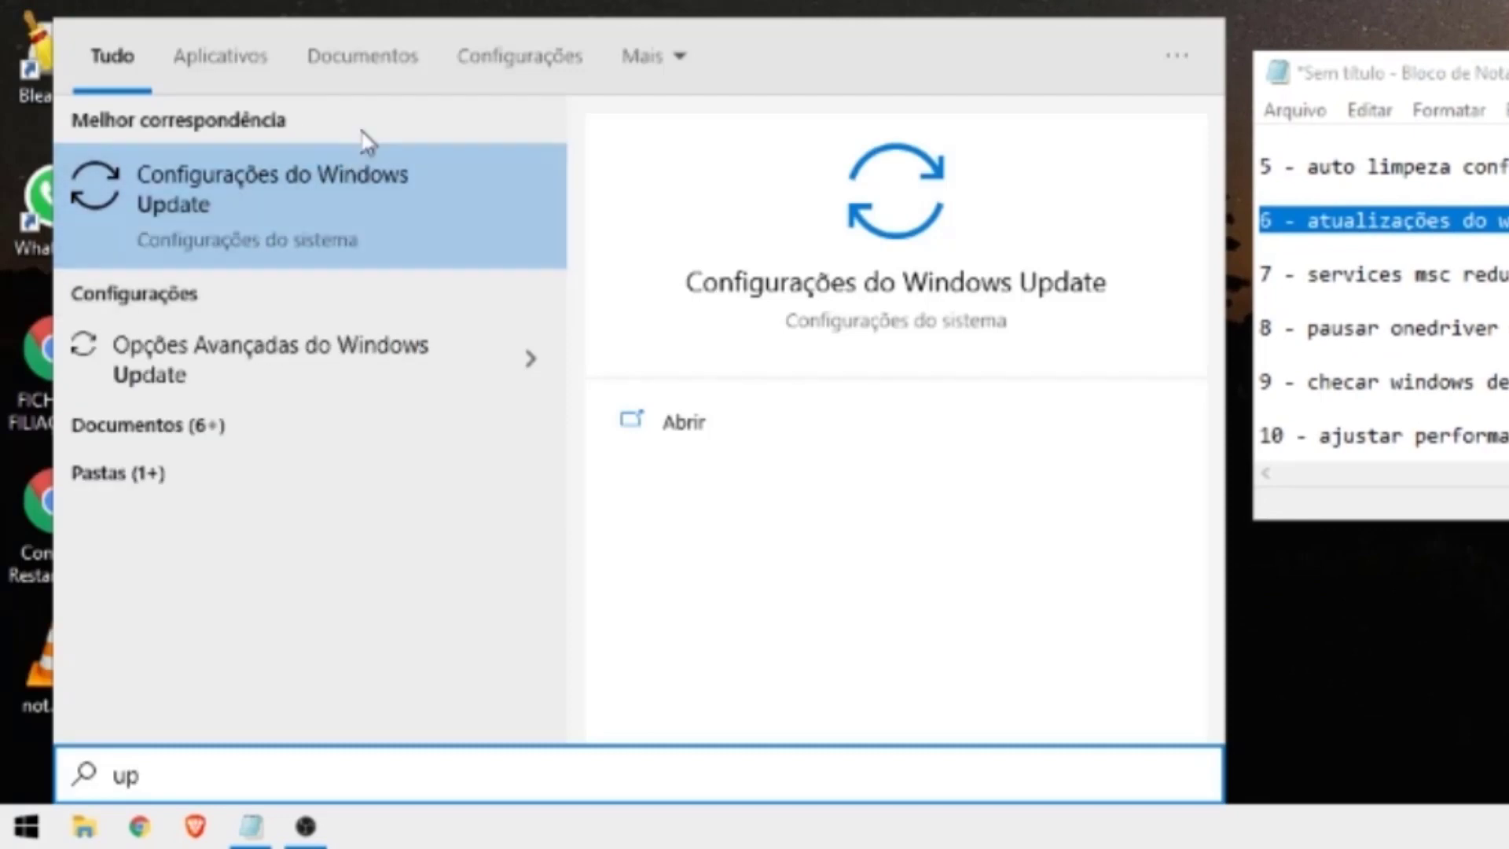
pyautogui.write('date')
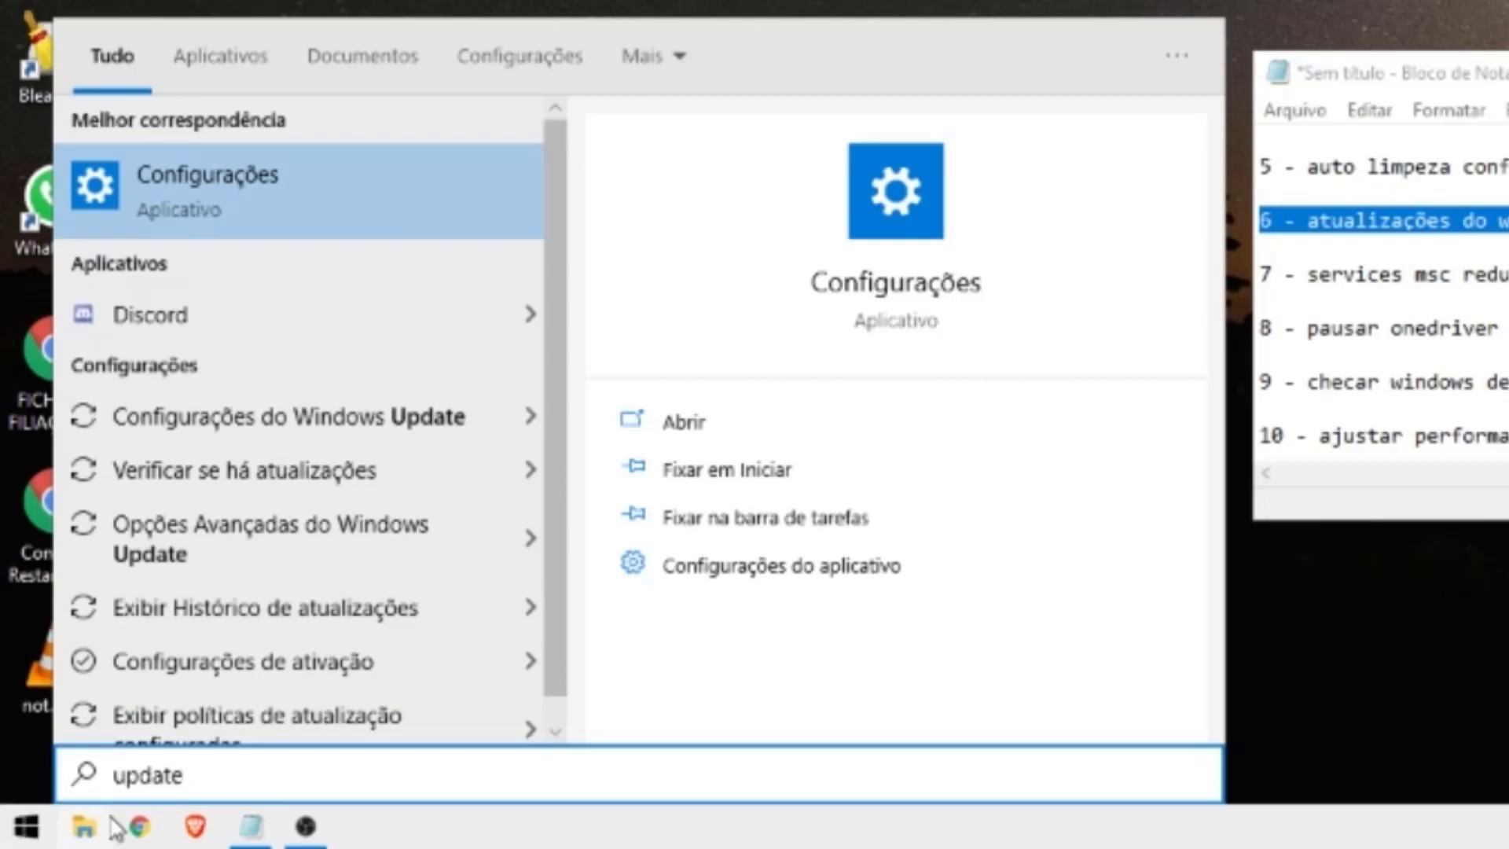
pyautogui.click(258, 470)
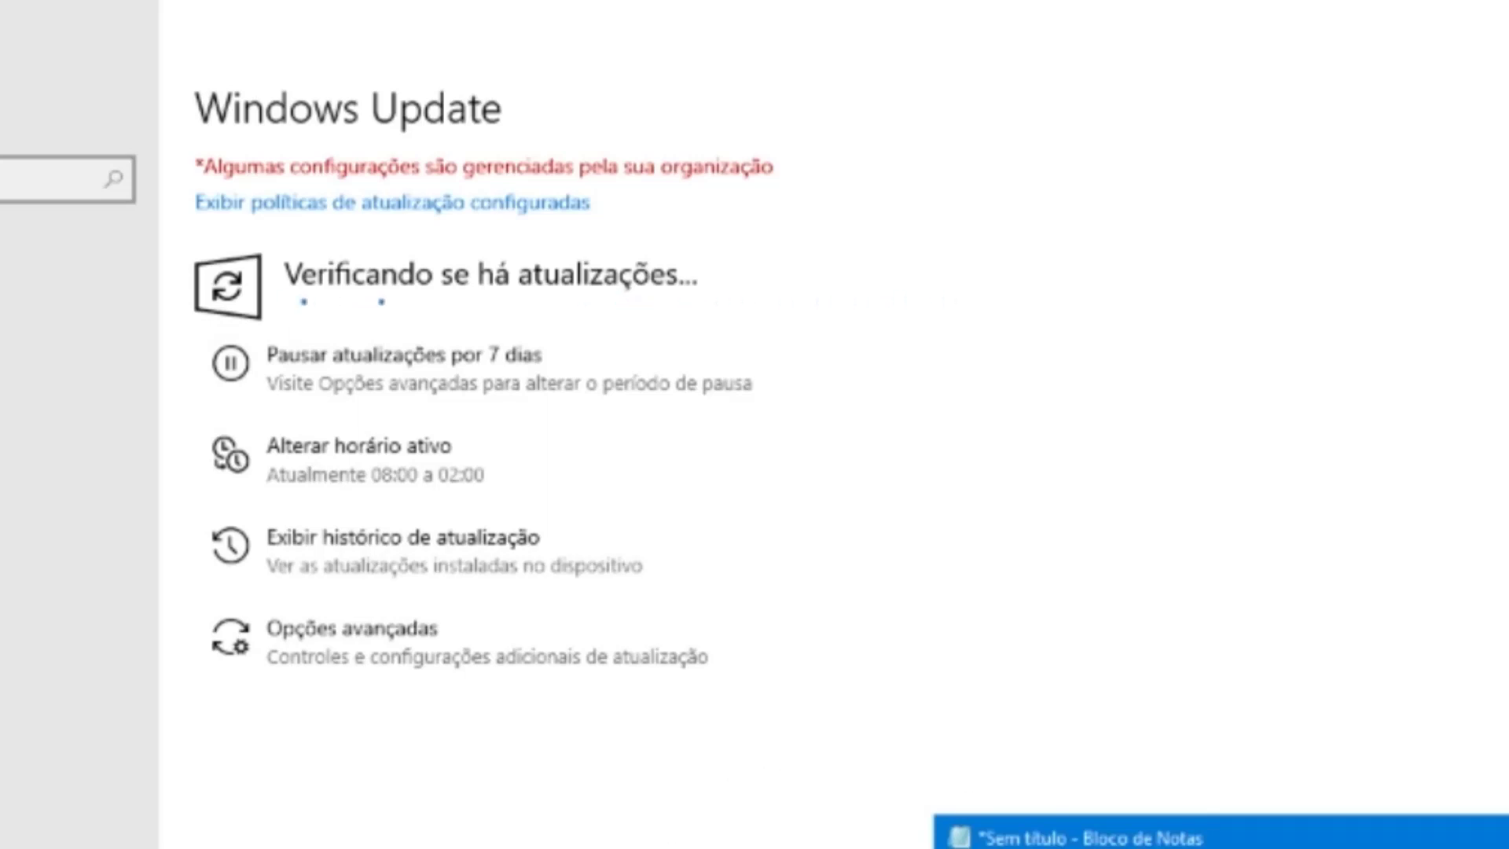
# Highlight the OneDrive checklist item and open the Task Manager startup list from Configuração do Sistema's Inicialização de Programas section.
pyautogui.moveTo(742, 542); pyautogui.dragTo(121, 539)
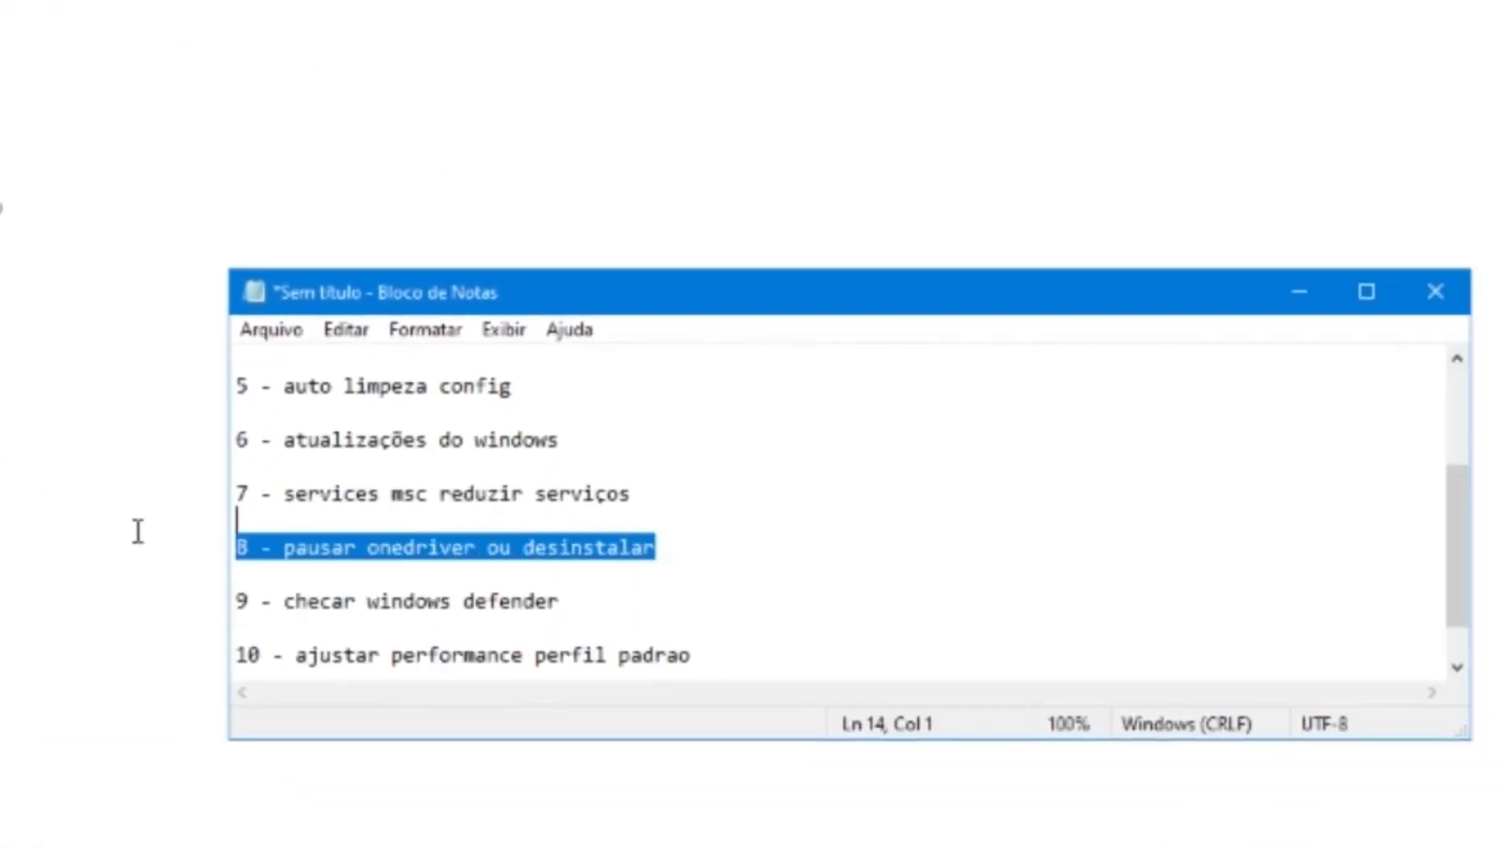
pyautogui.click(142, 559)
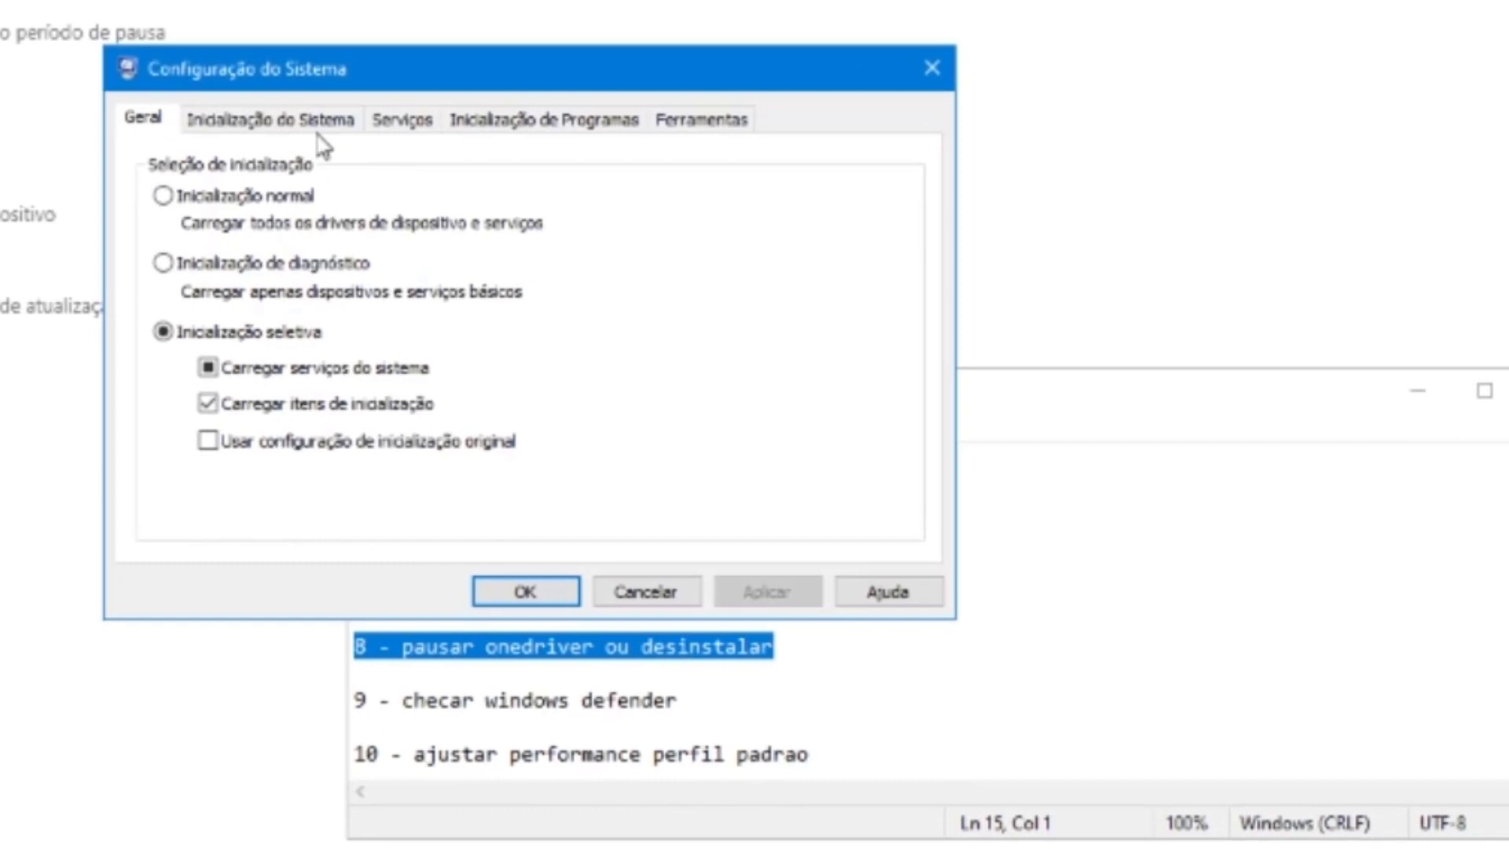
pyautogui.click(189, 42)
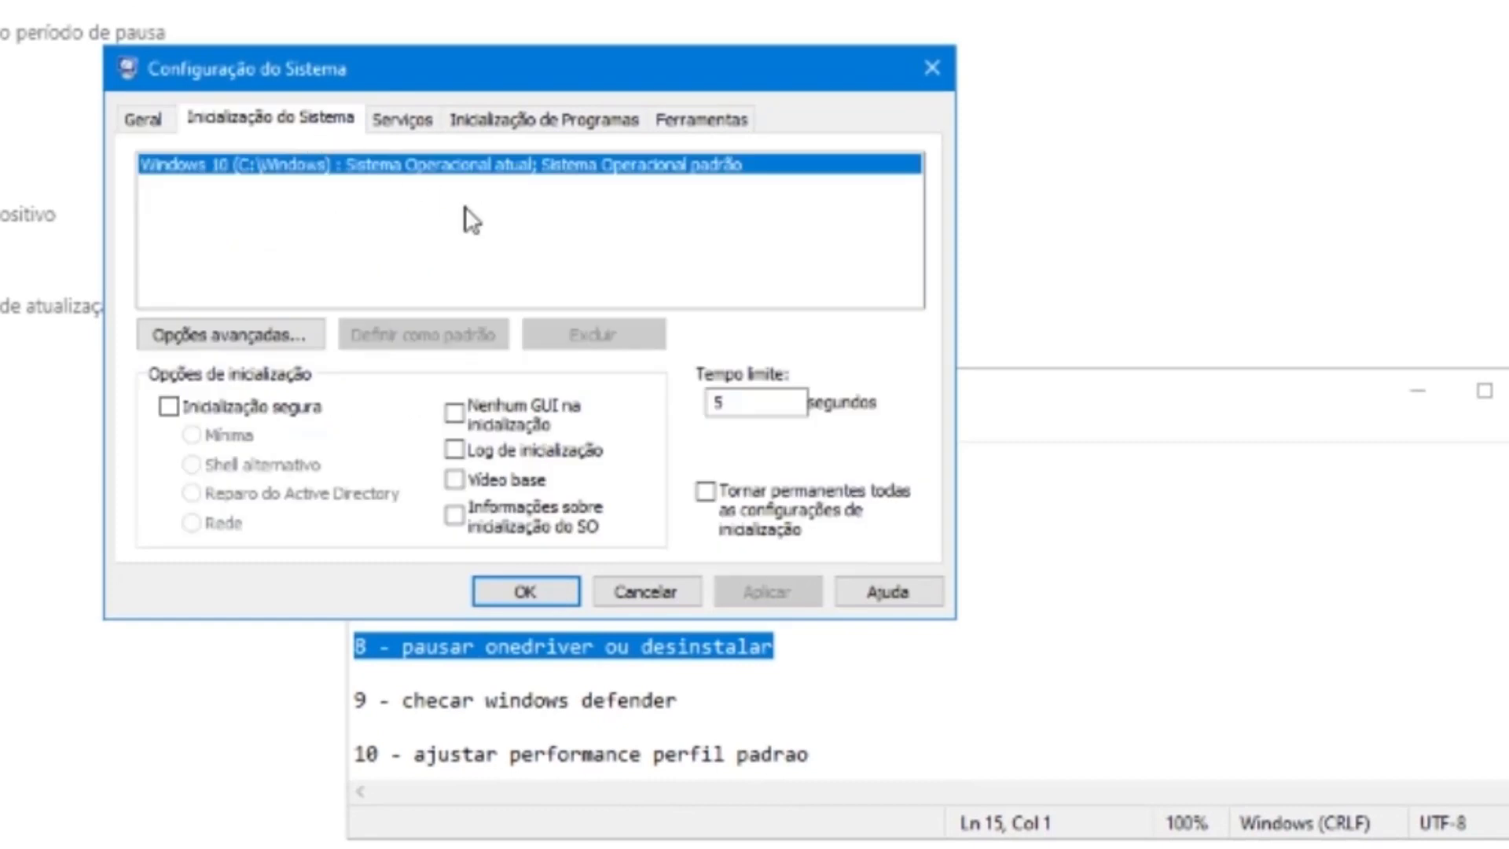
pyautogui.click(392, 42)
pyautogui.click(559, 208)
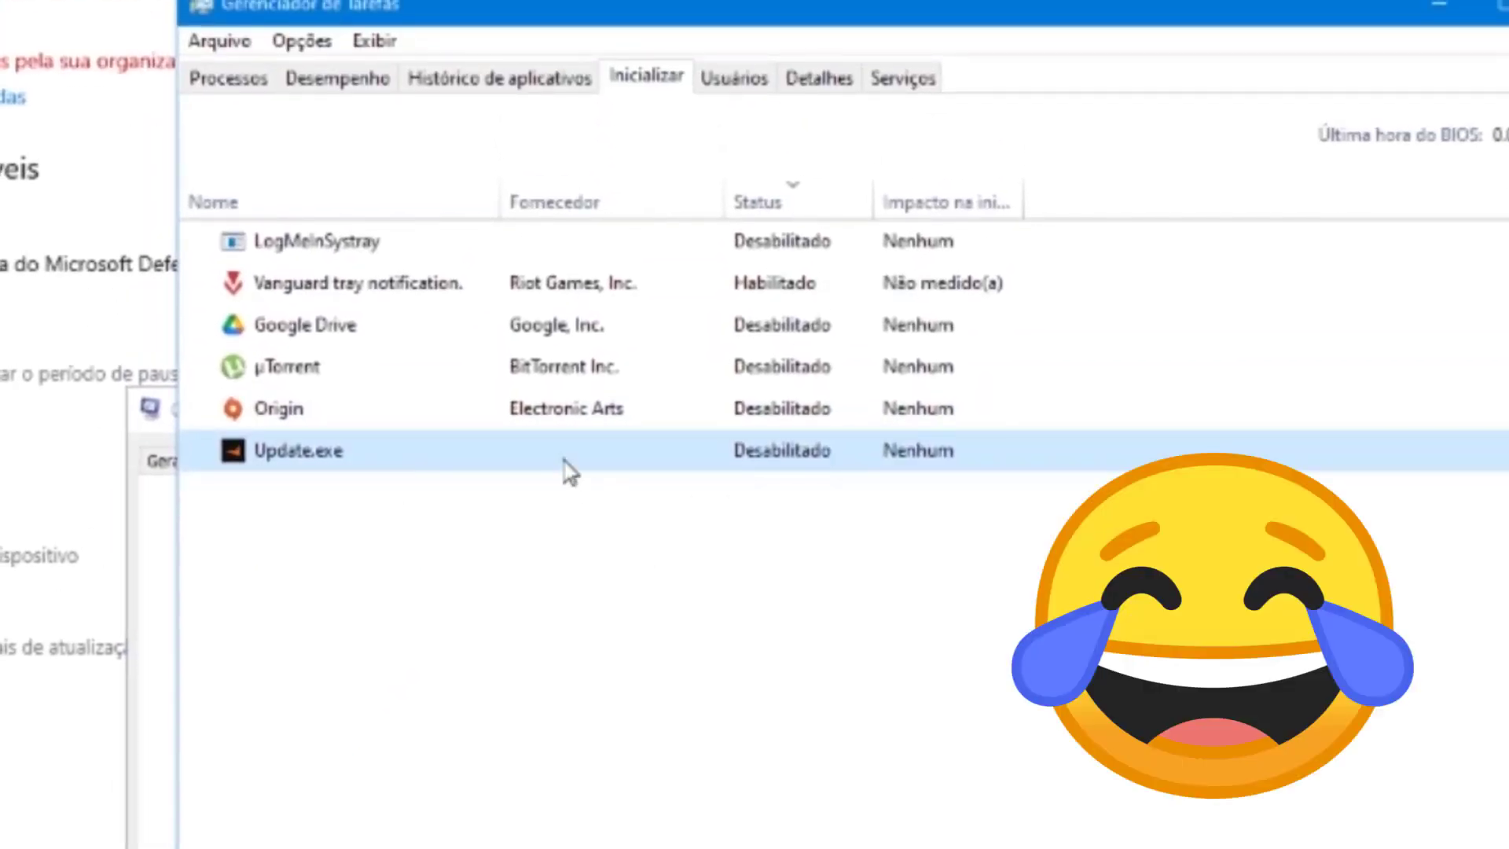
# Inspect the Update.exe startup entry, then close Gerenciador de Tarefas and Configuração do Sistema.
pyautogui.rightClick(546, 206)
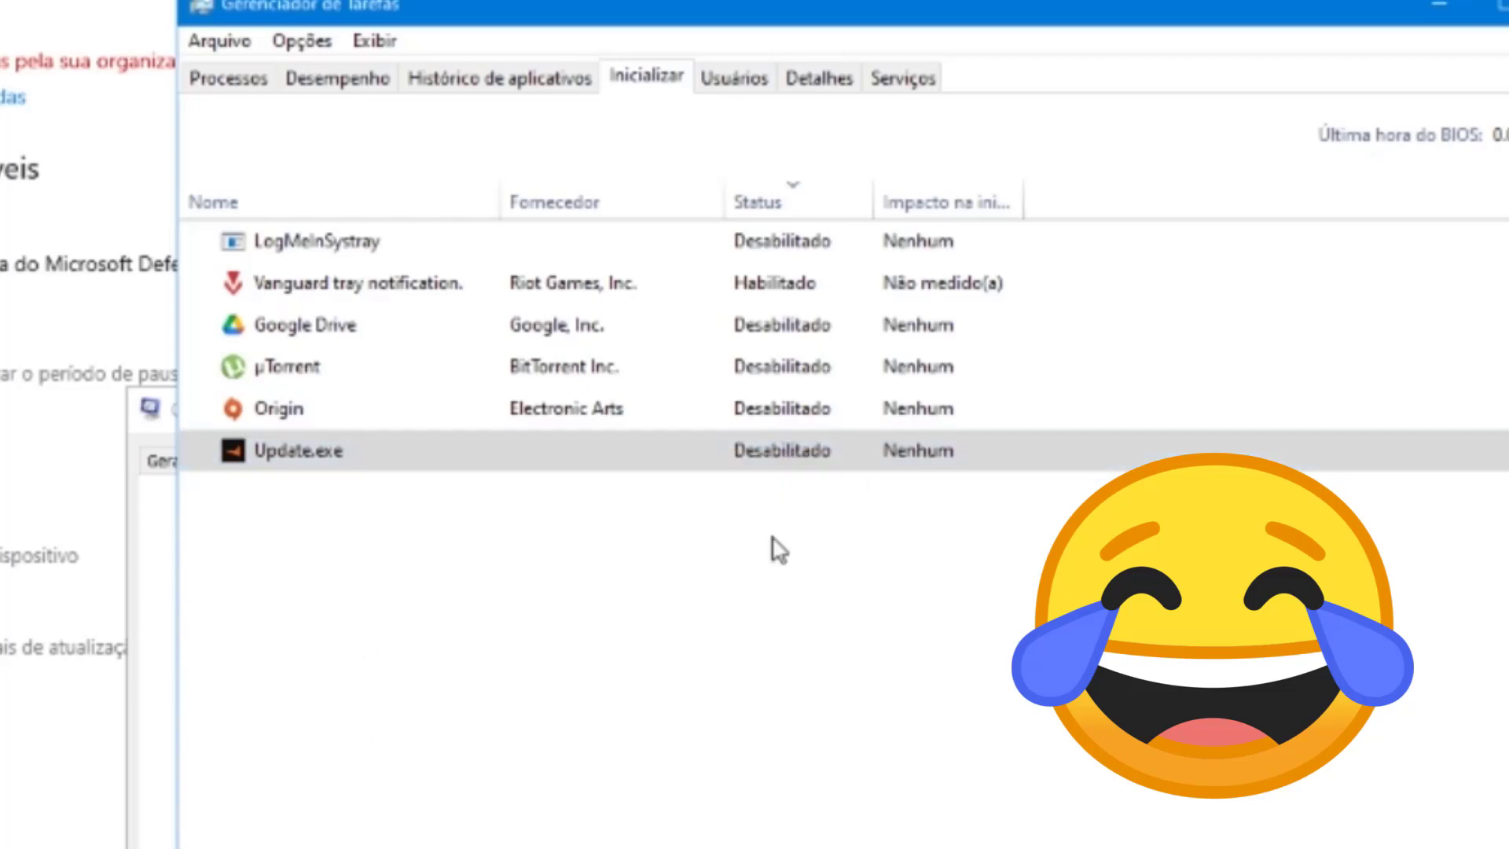
pyautogui.click(775, 547)
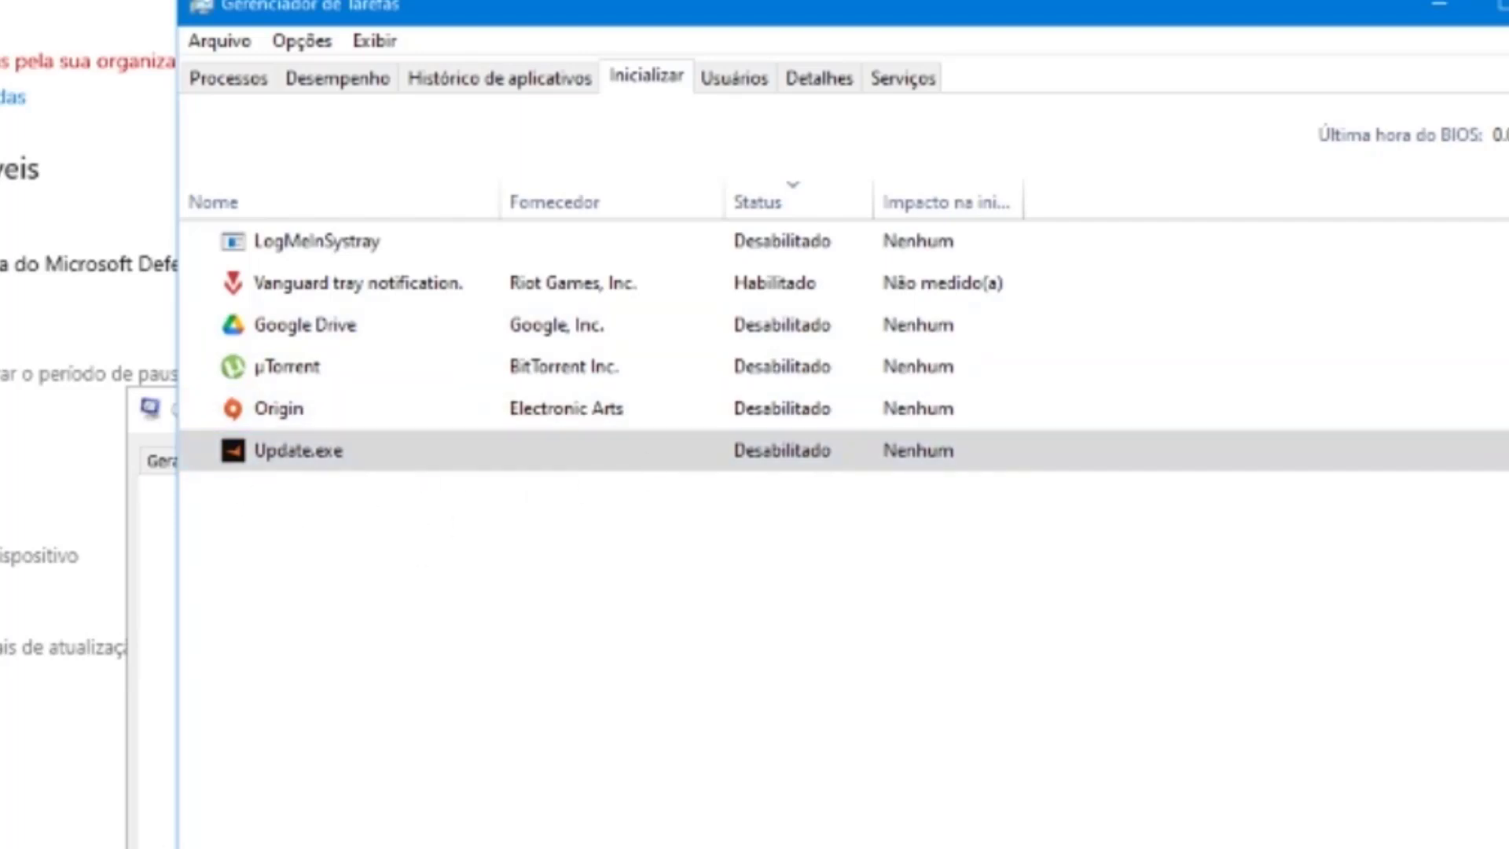
pyautogui.hotkey('alt', 'F4')
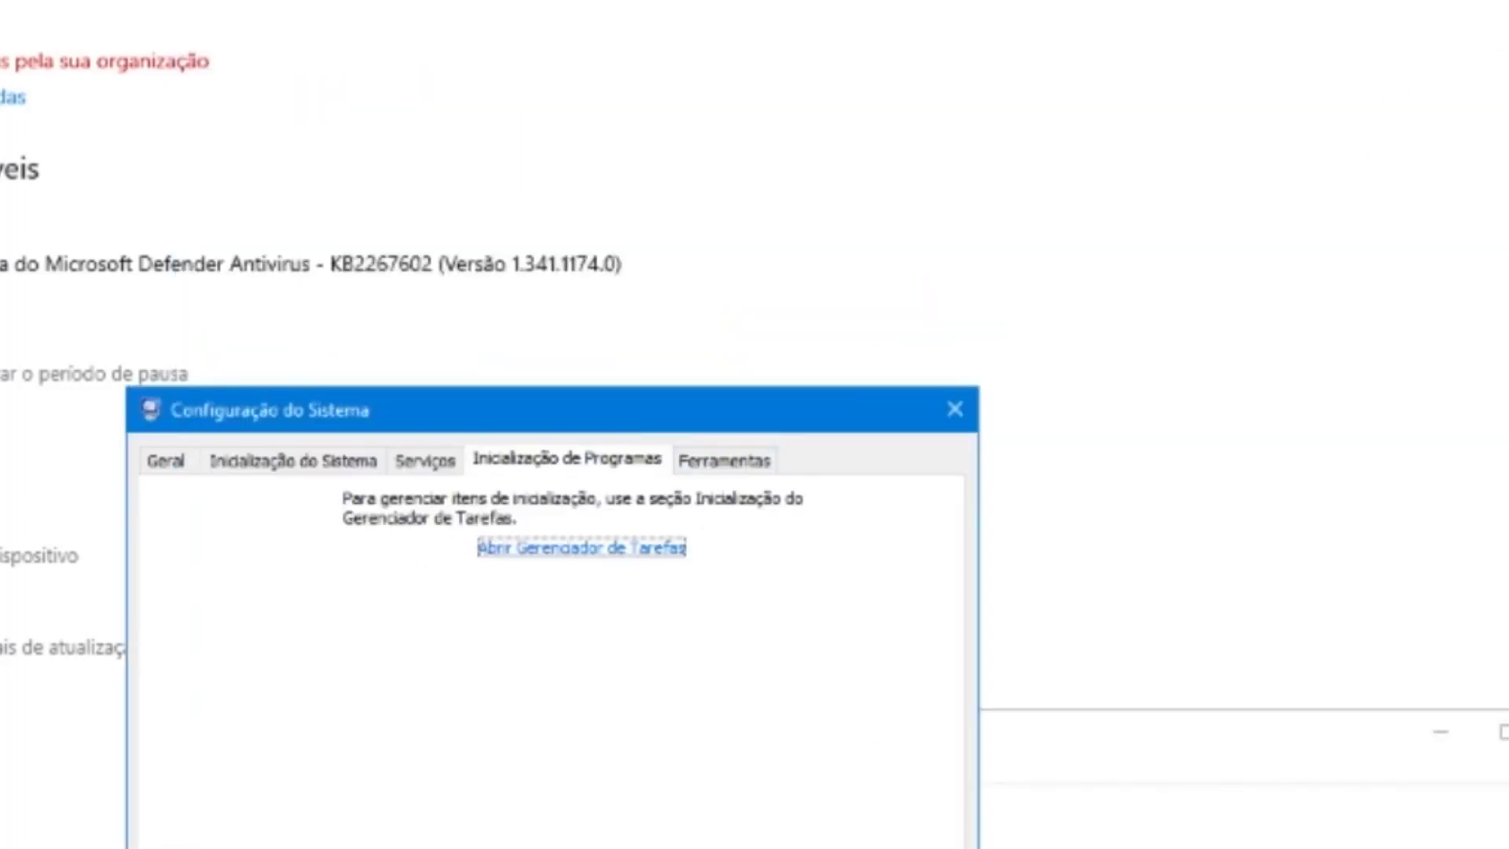
pyautogui.hotkey('alt', 'F4')
# Highlight checklist item 9, open Segurança do Windows by searching "defen", and run a Verificação rápida for viruses and threats.
pyautogui.scroll(-1, 534, 825)
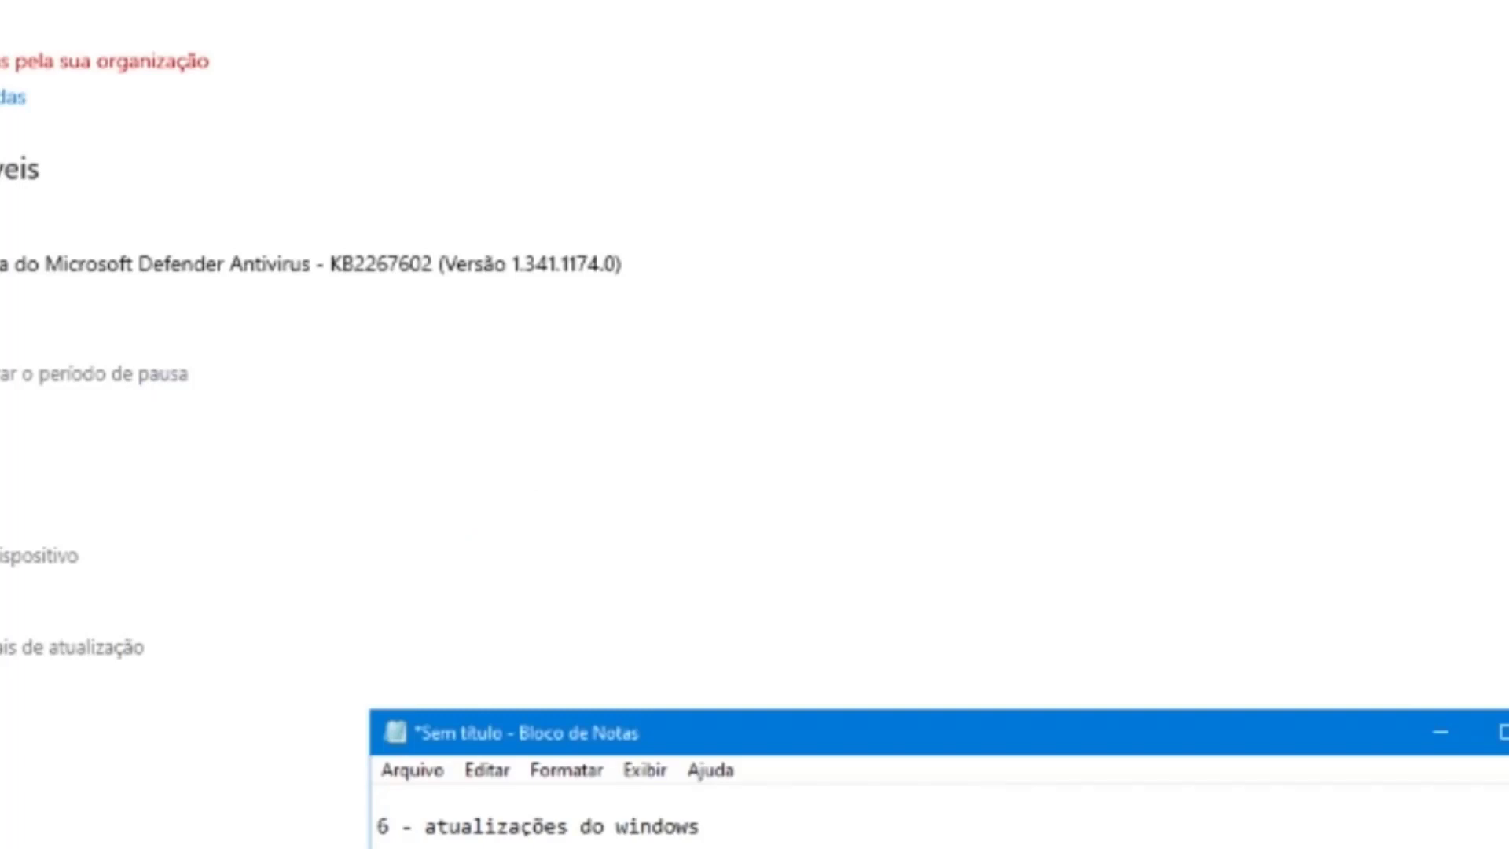
pyautogui.moveTo(503, 548); pyautogui.dragTo(63, 515)
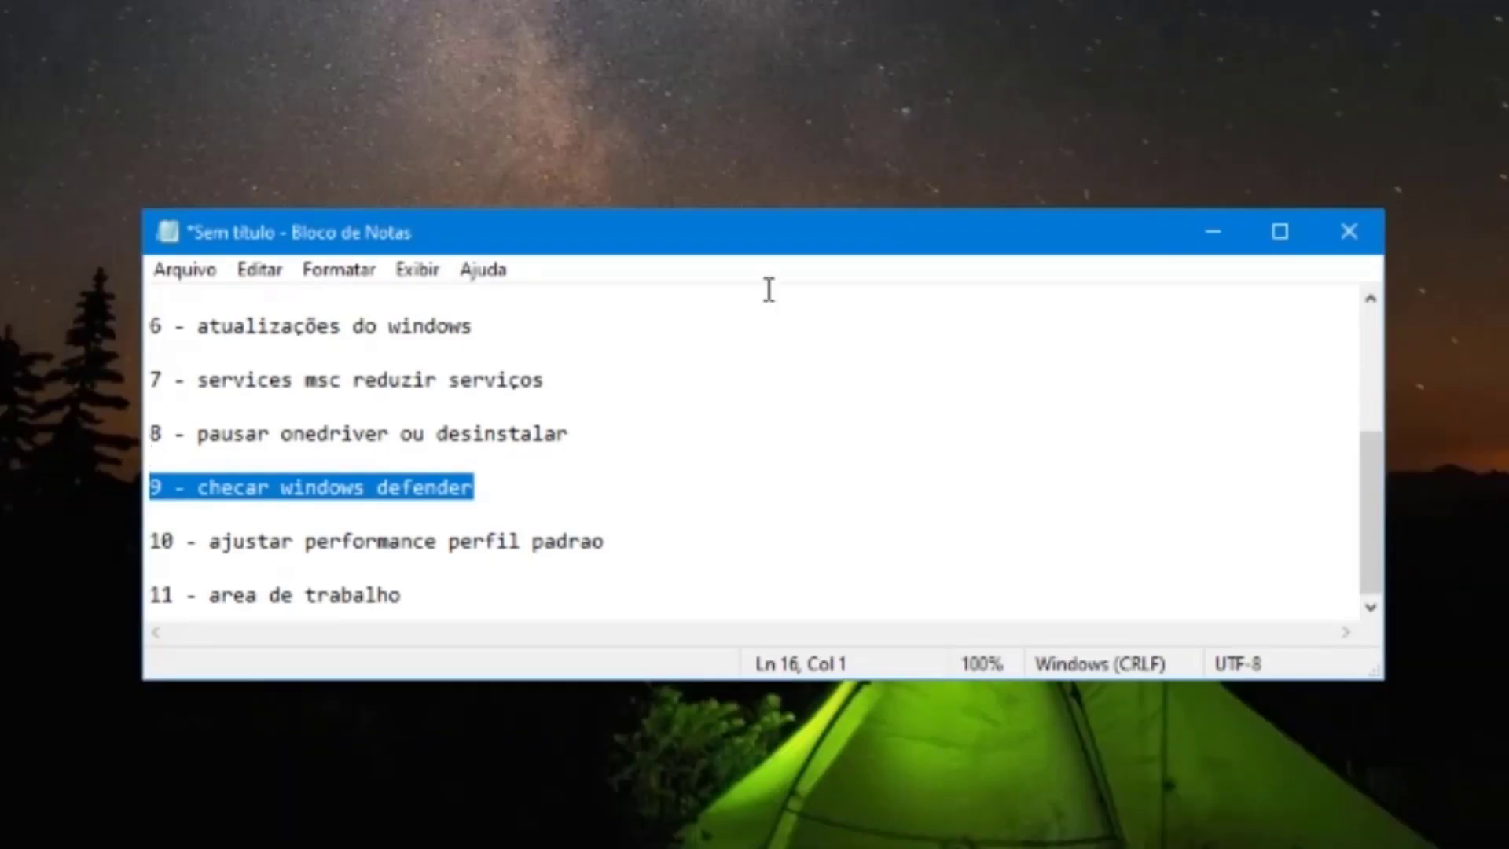
pyautogui.click(26, 826)
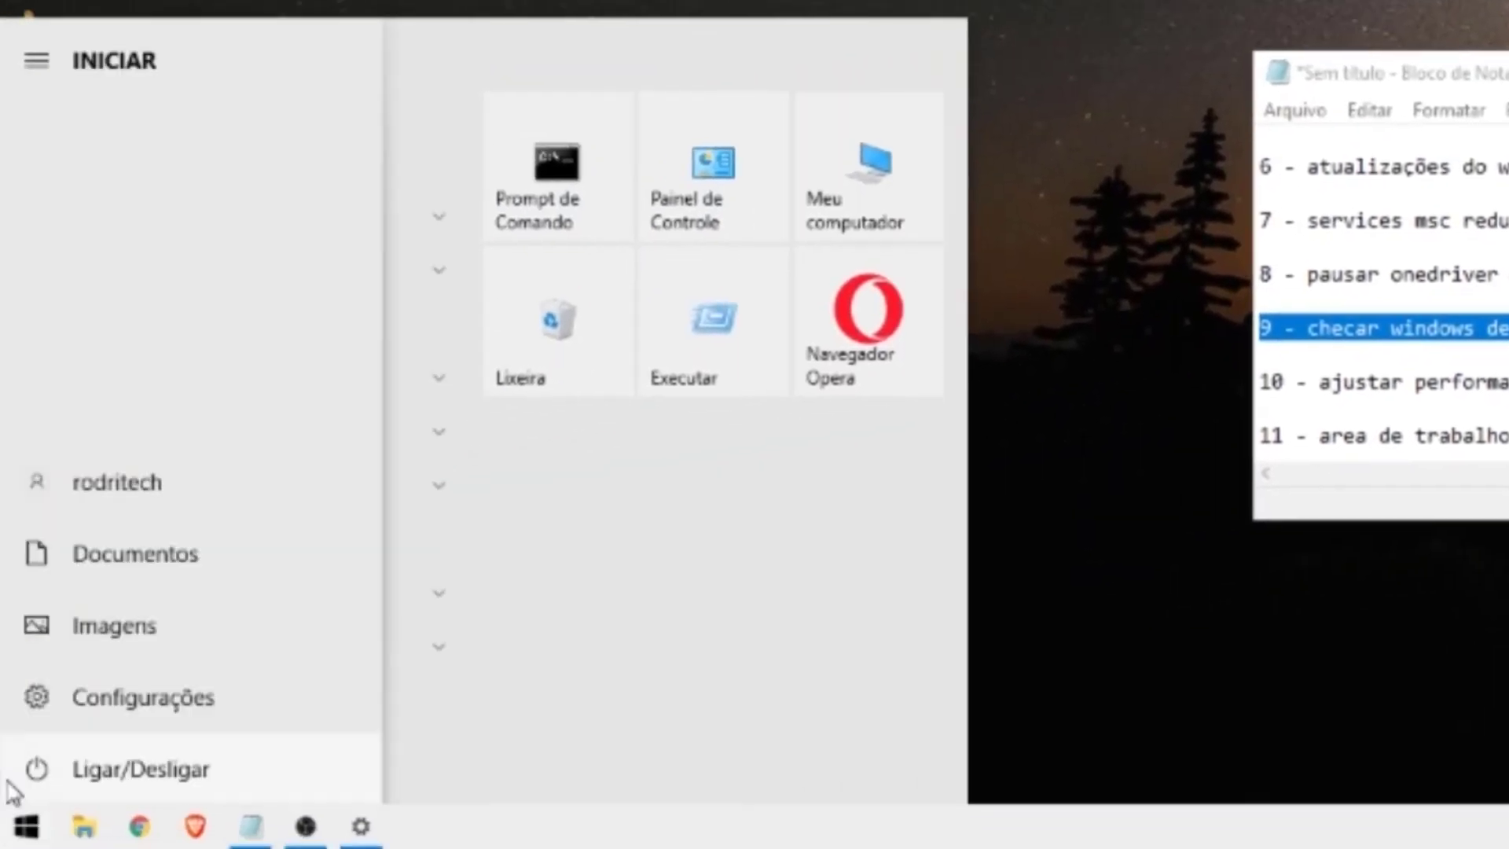
pyautogui.write('defe')
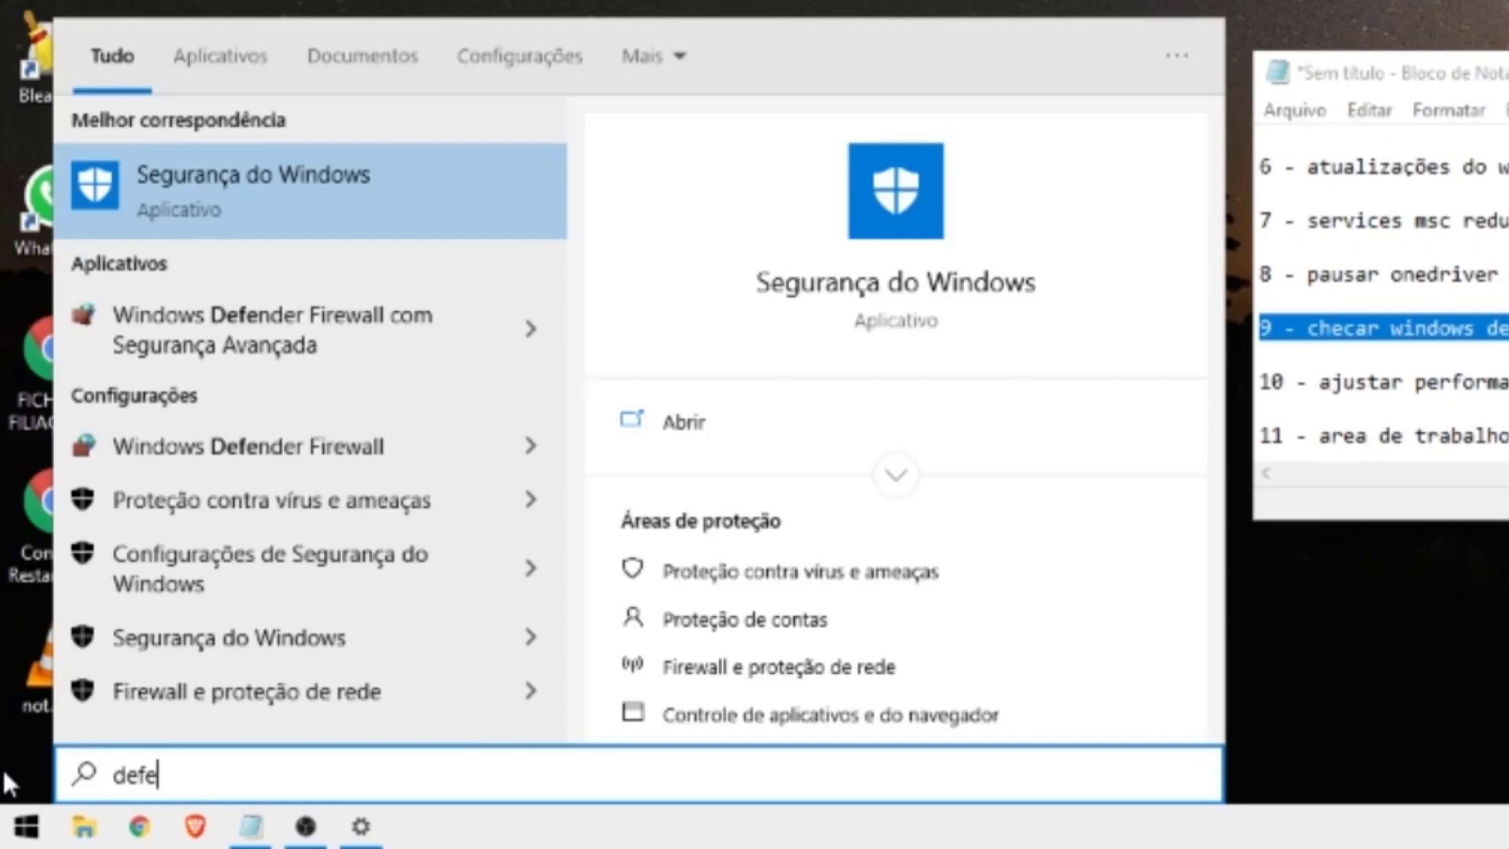
pyautogui.write('n')
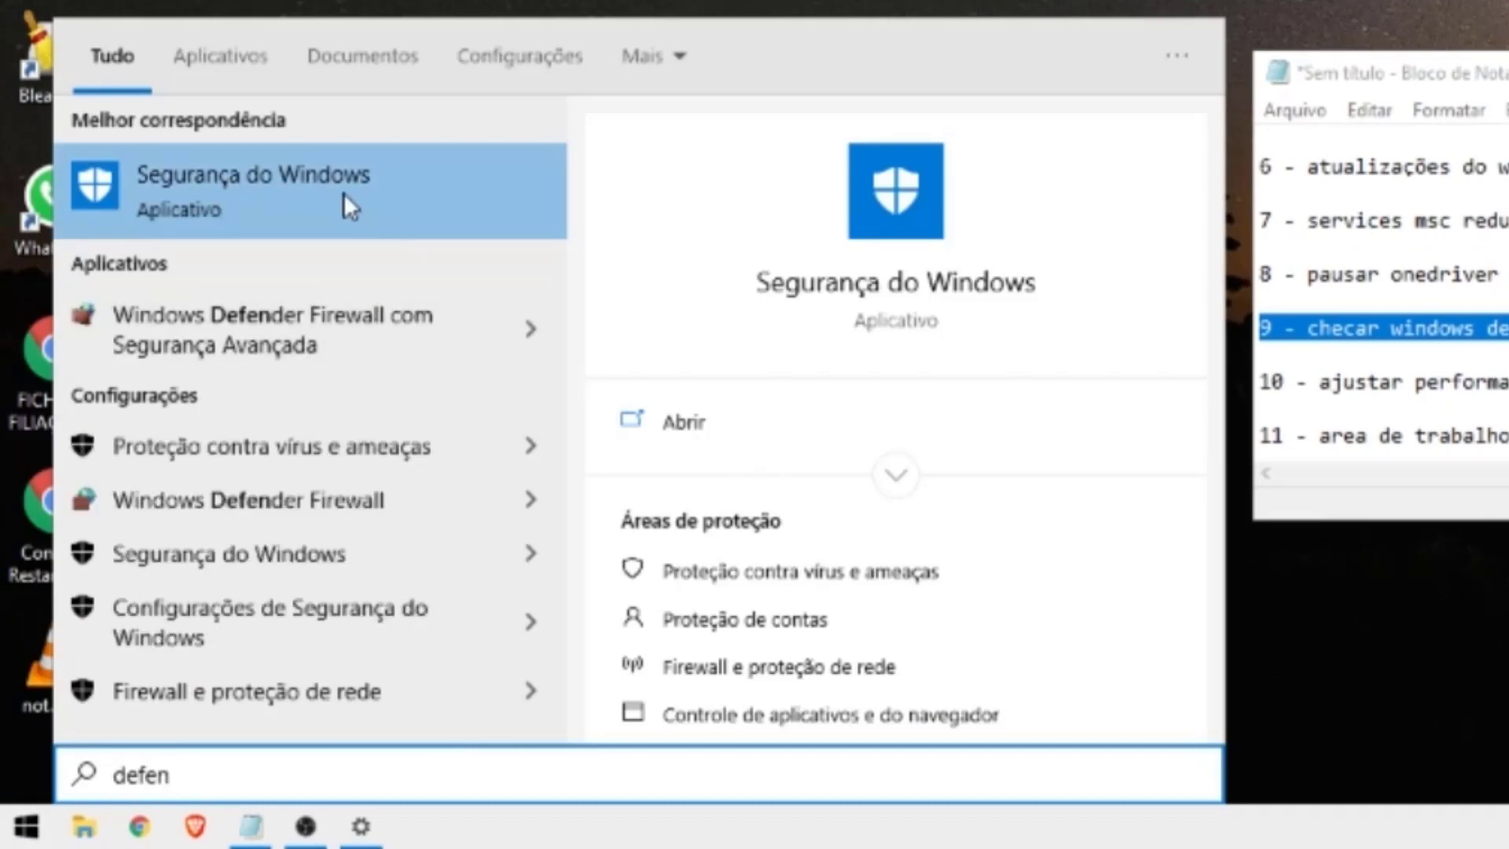
pyautogui.click(242, 178)
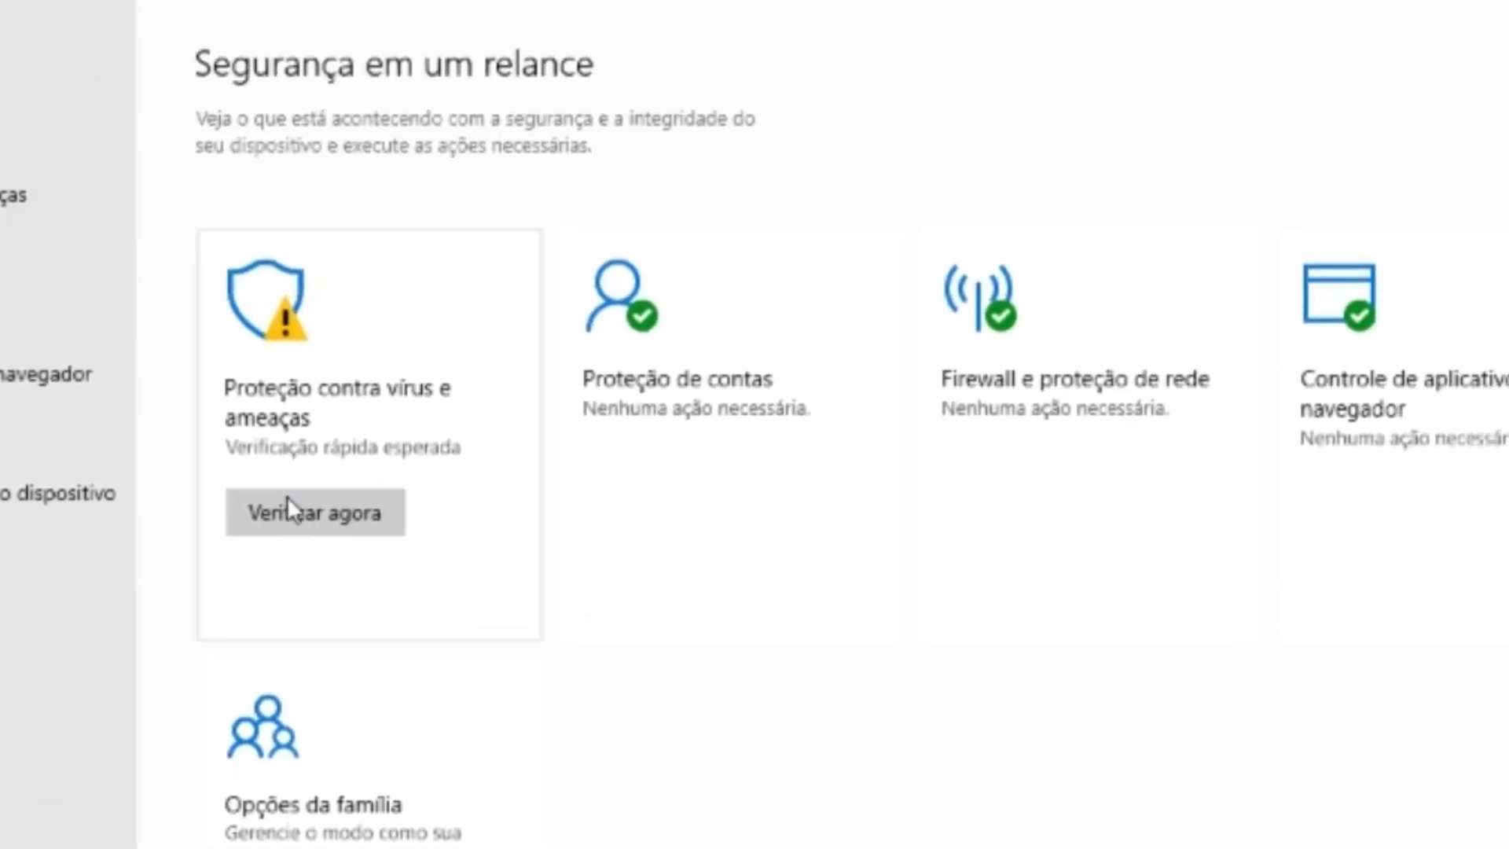
pyautogui.click(379, 530)
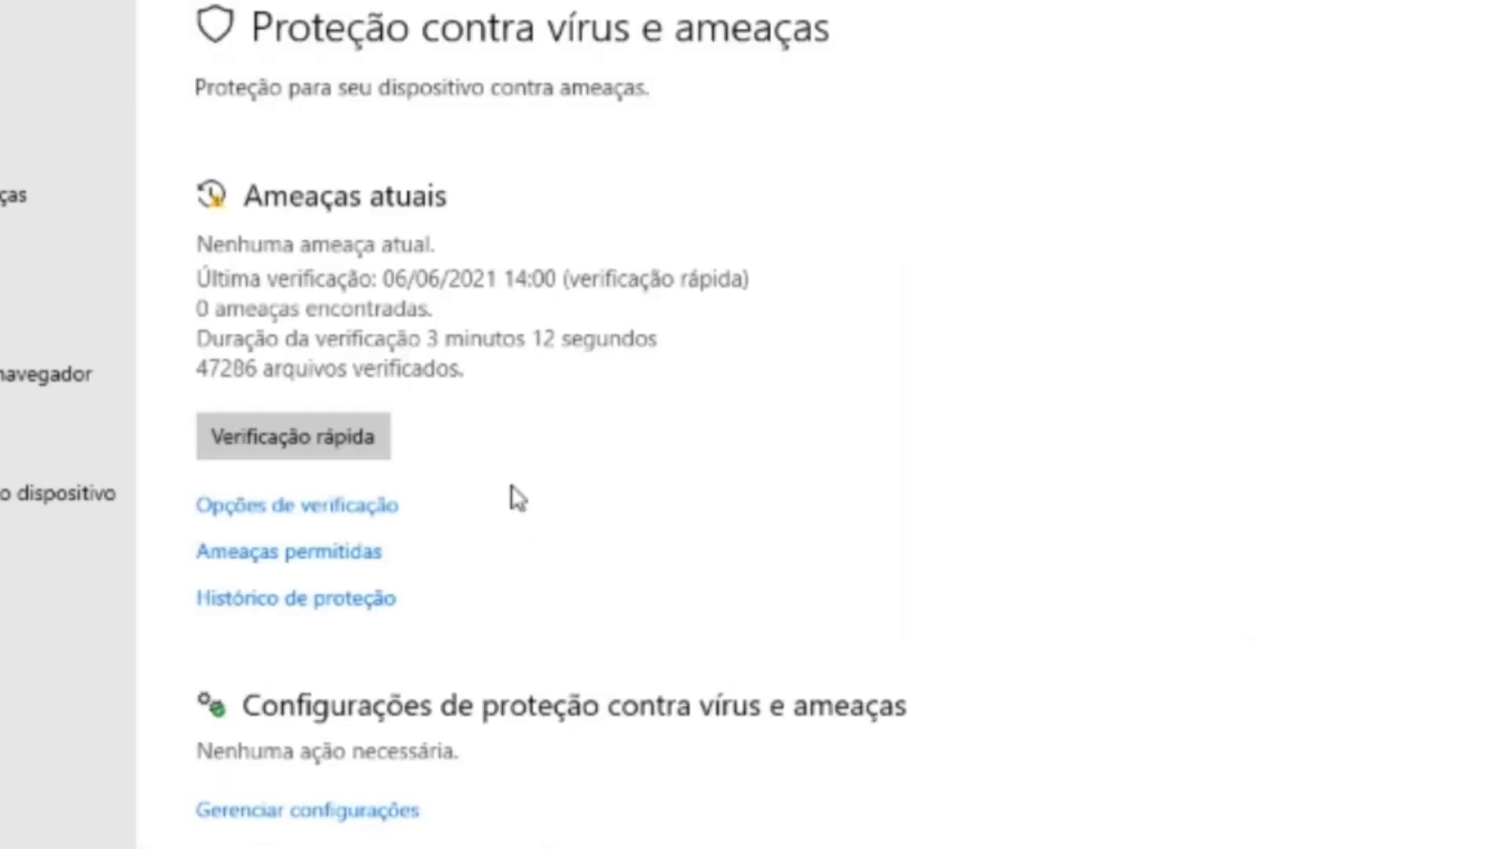
pyautogui.click(358, 450)
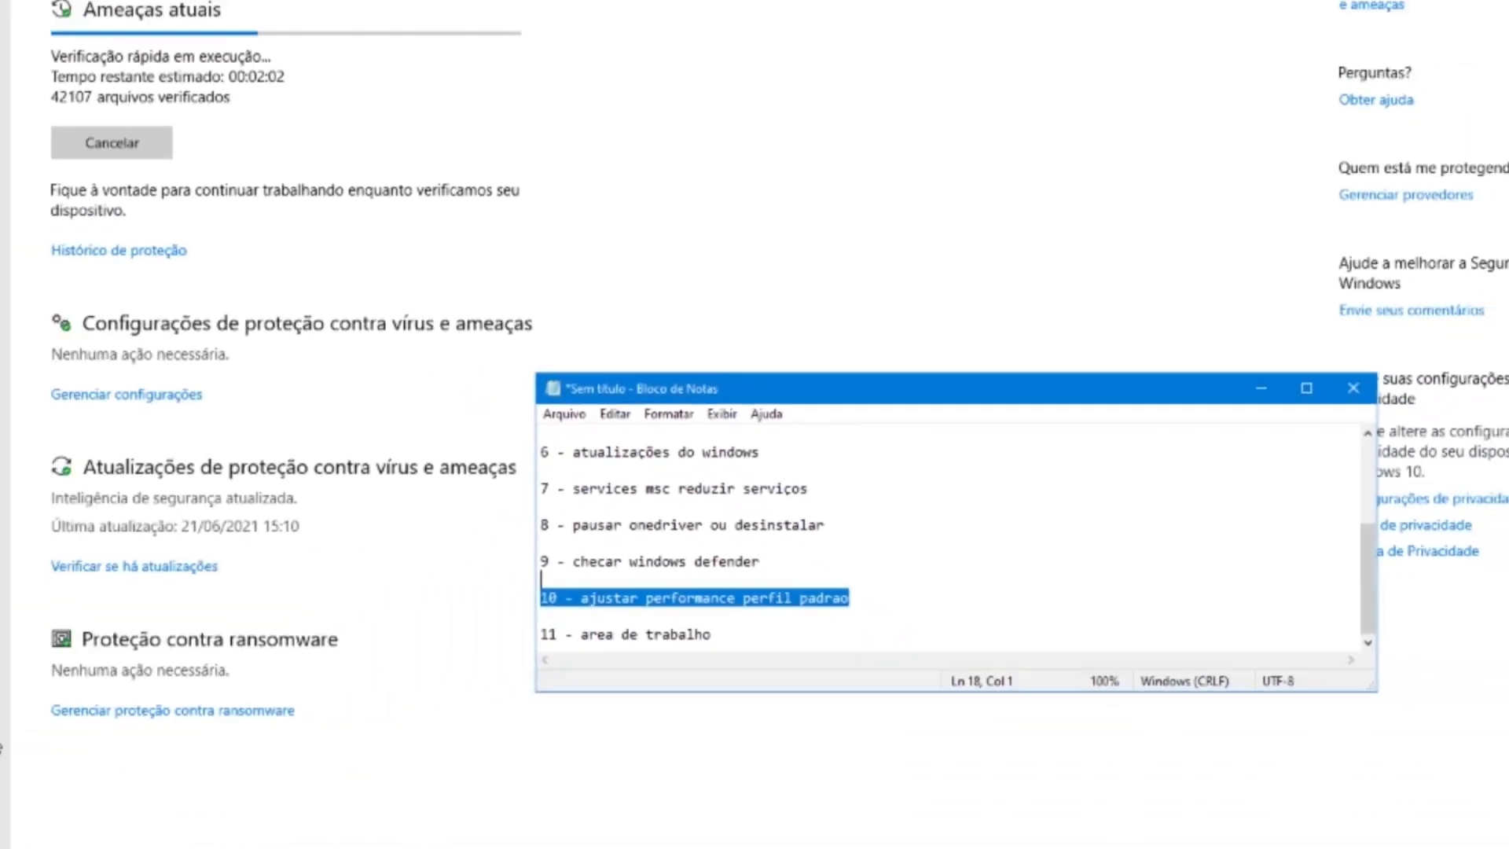
# Open the Desempenho visual effects settings through Este Computador's properties and Configurações avançadas do sistema.
pyautogui.press('super')
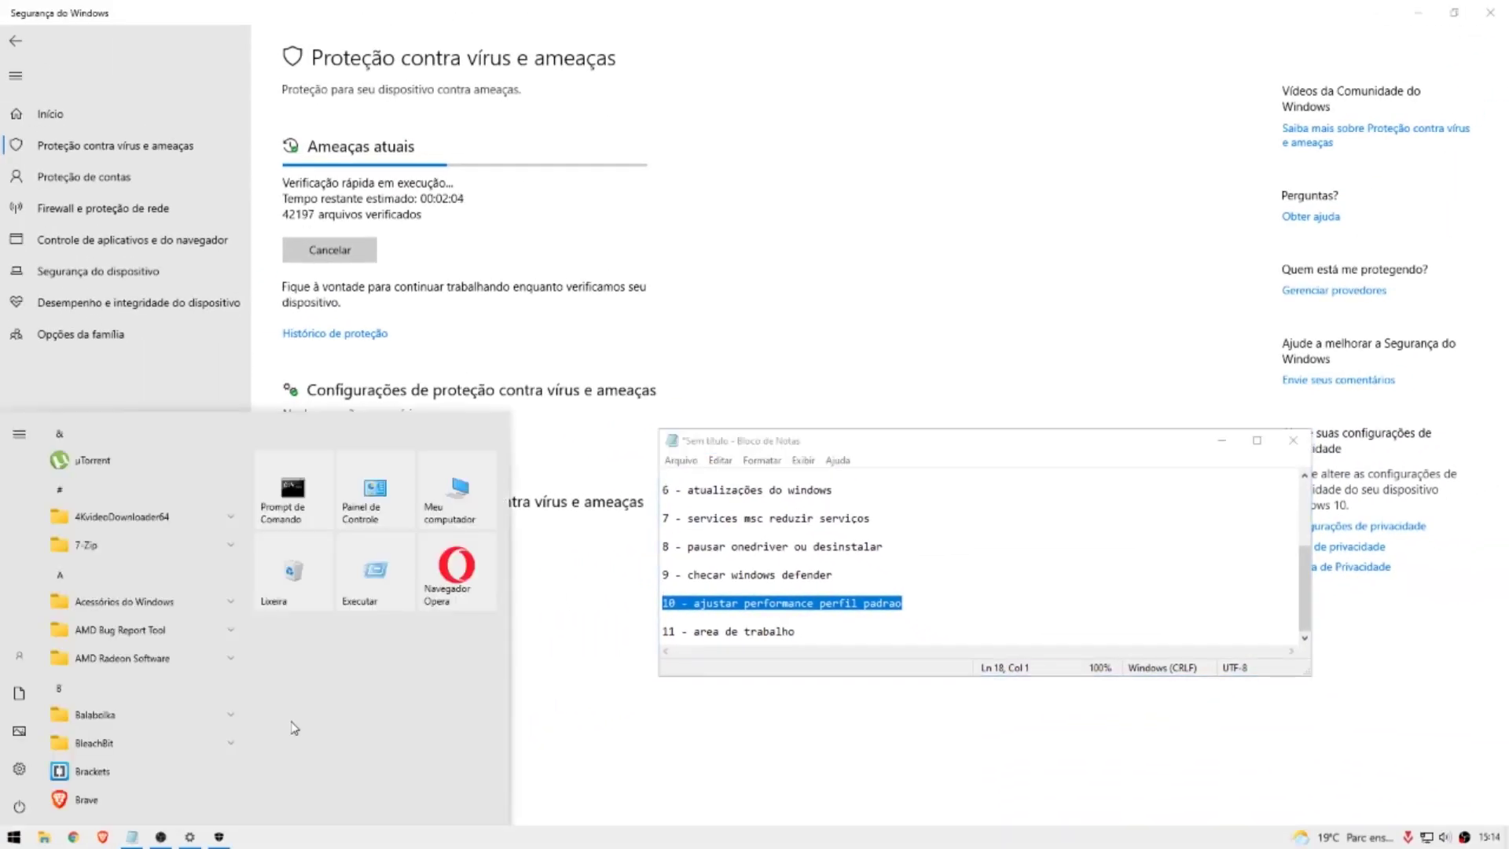
pyautogui.click(457, 491)
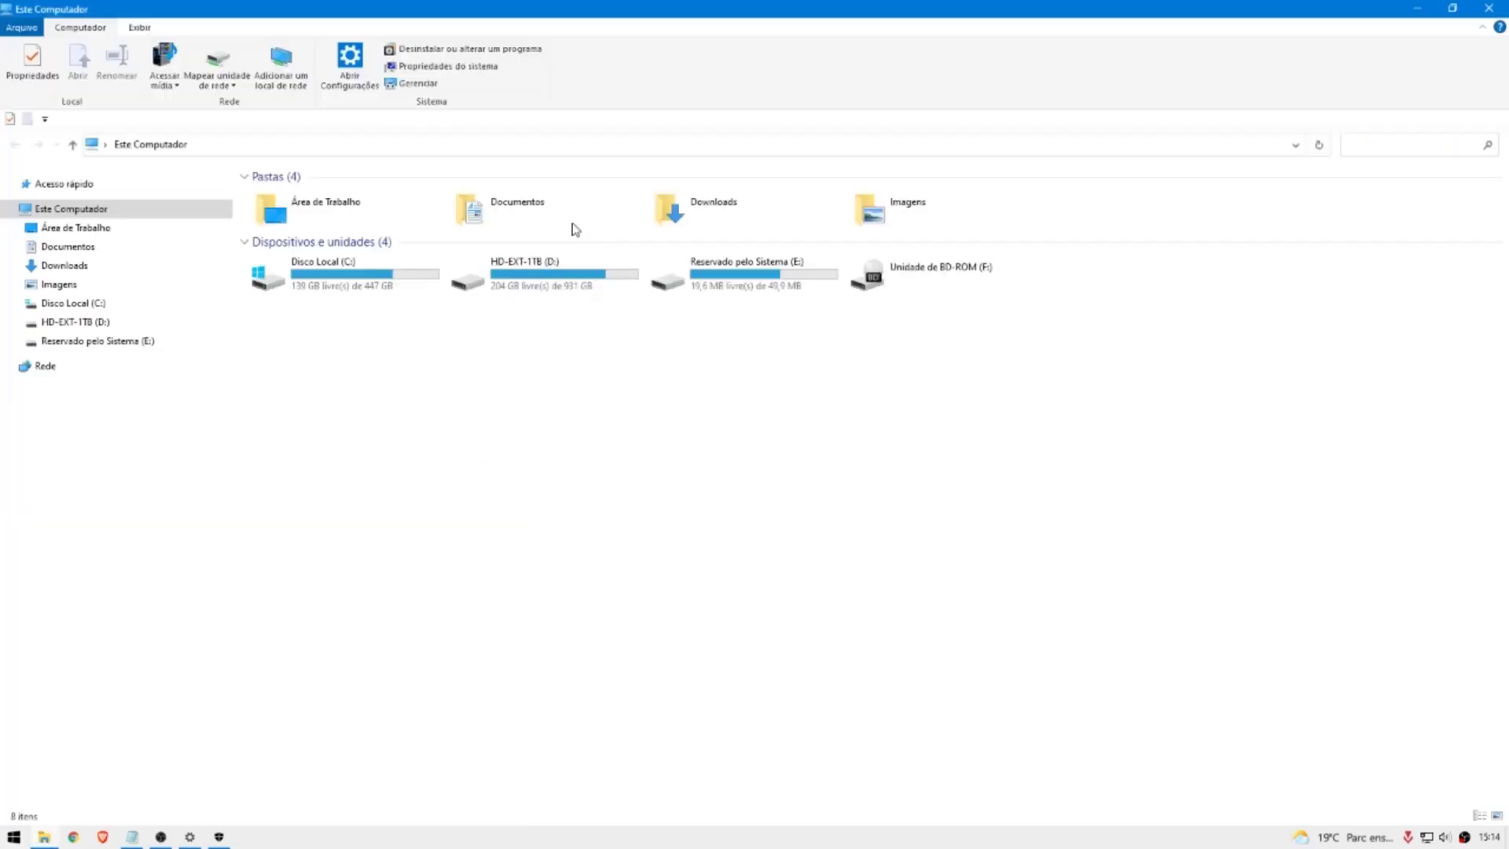
pyautogui.rightClick(94, 207)
pyautogui.click(232, 410)
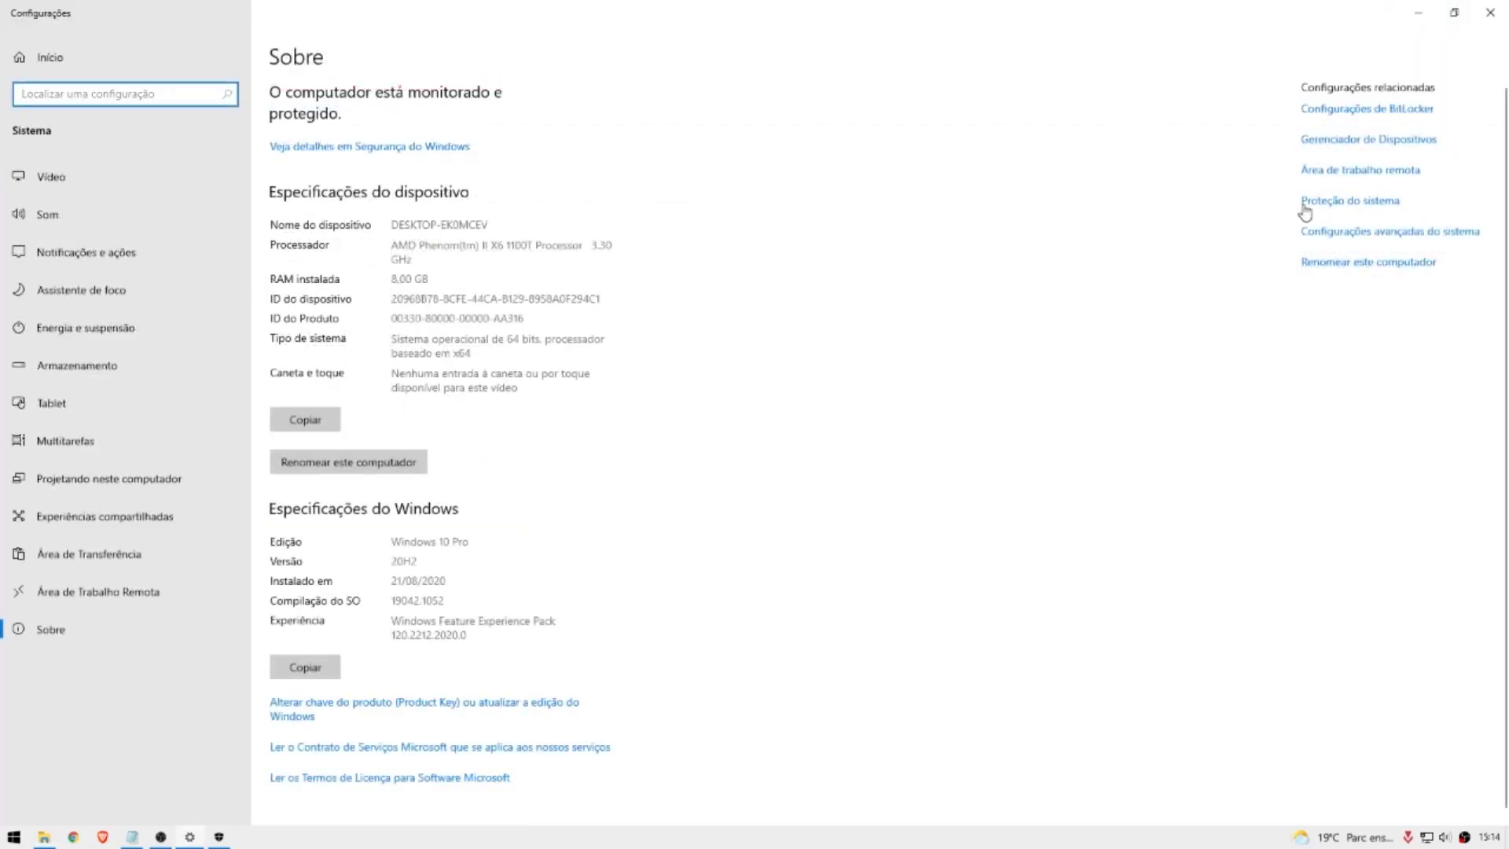
pyautogui.click(1378, 233)
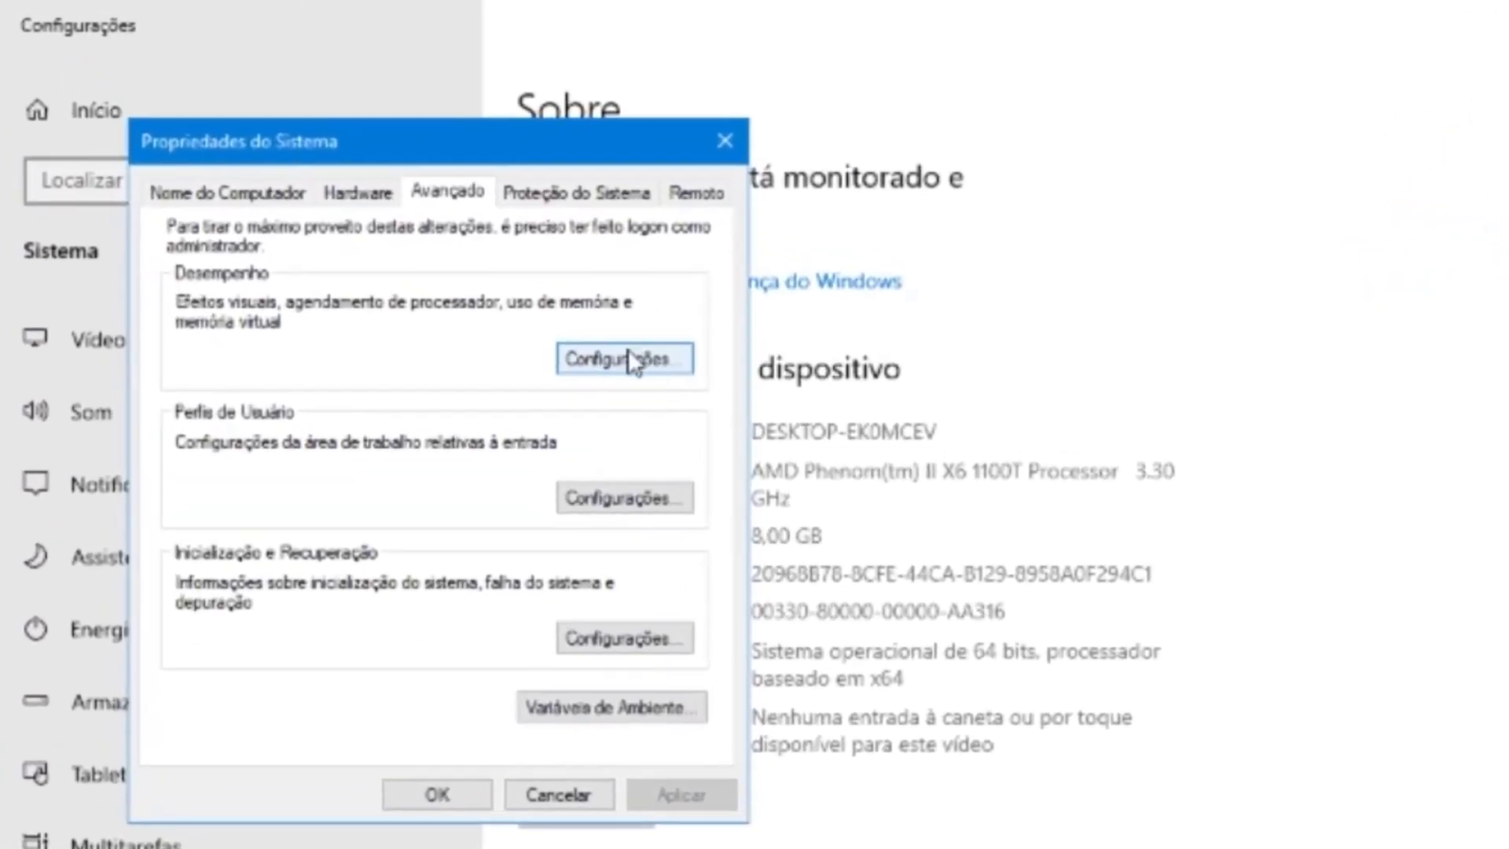
pyautogui.click(666, 377)
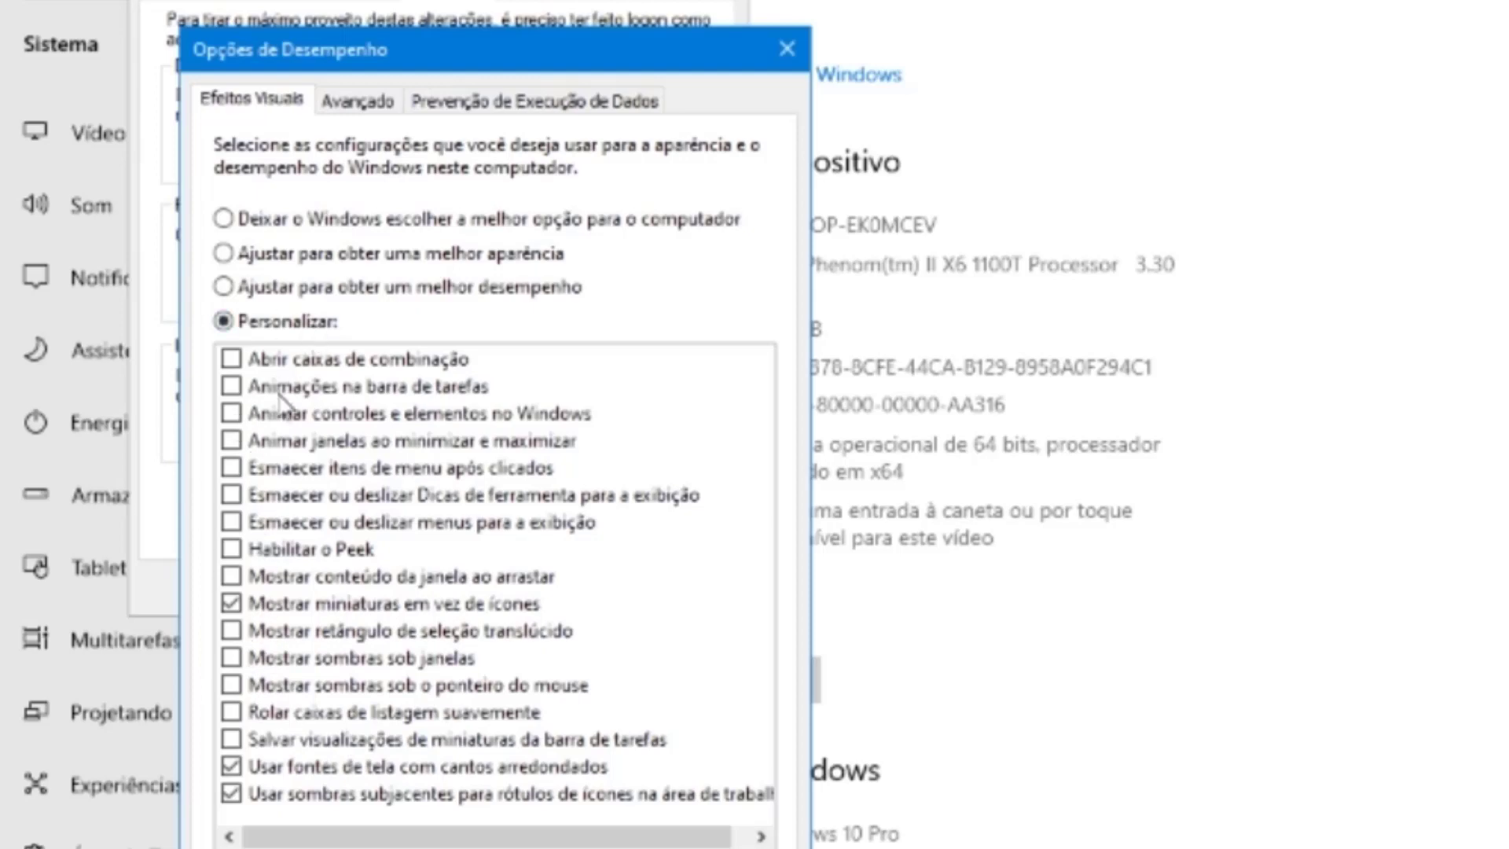
# Accept the Personalizar visual effects in Opções de Desempenho, then close Propriedades do Sistema and the Sobre settings window.
pyautogui.press('Return')
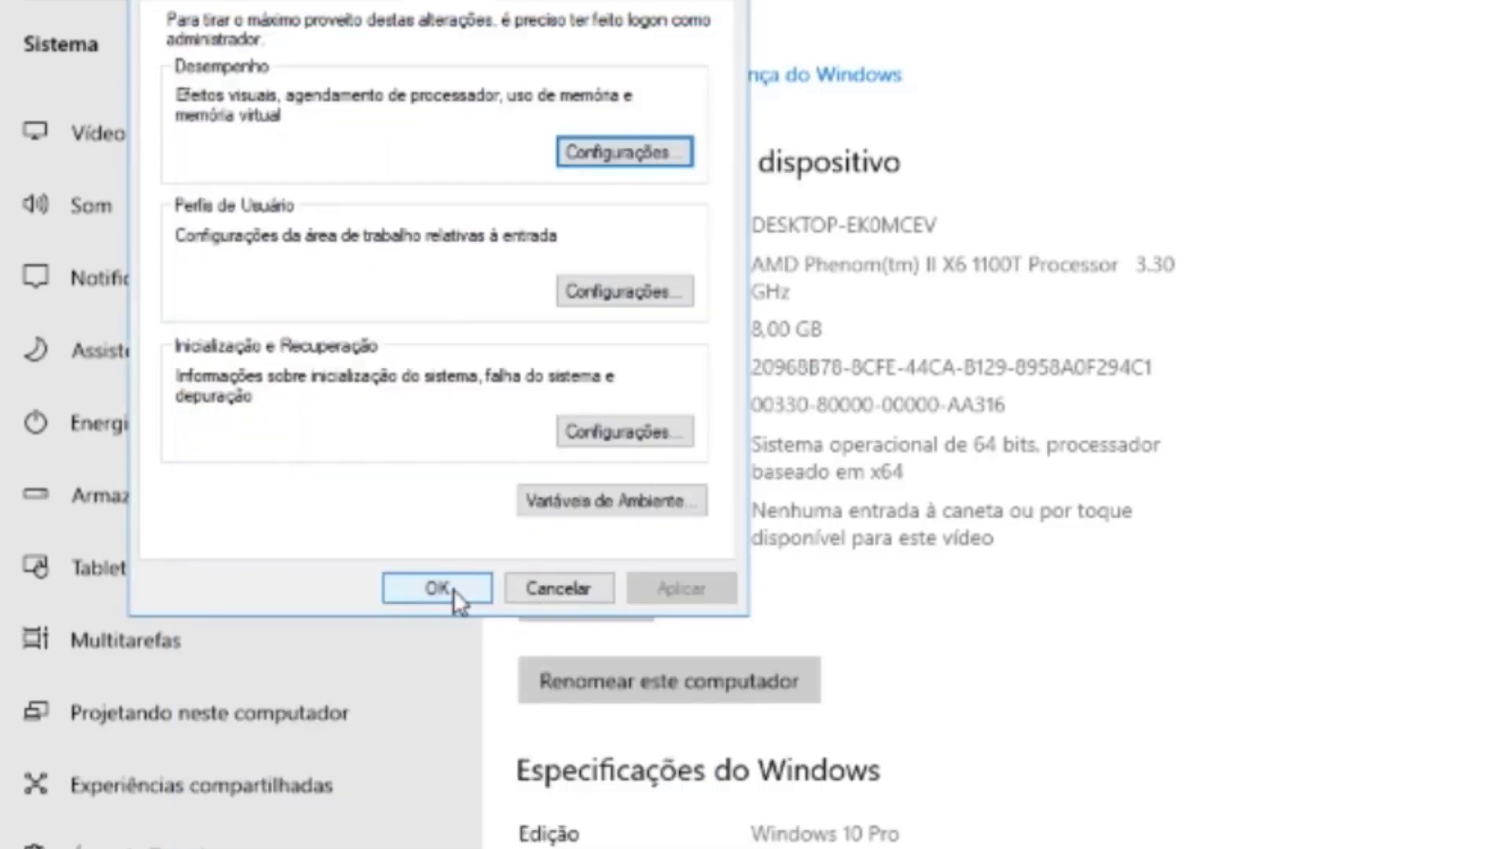
pyautogui.click(600, 691)
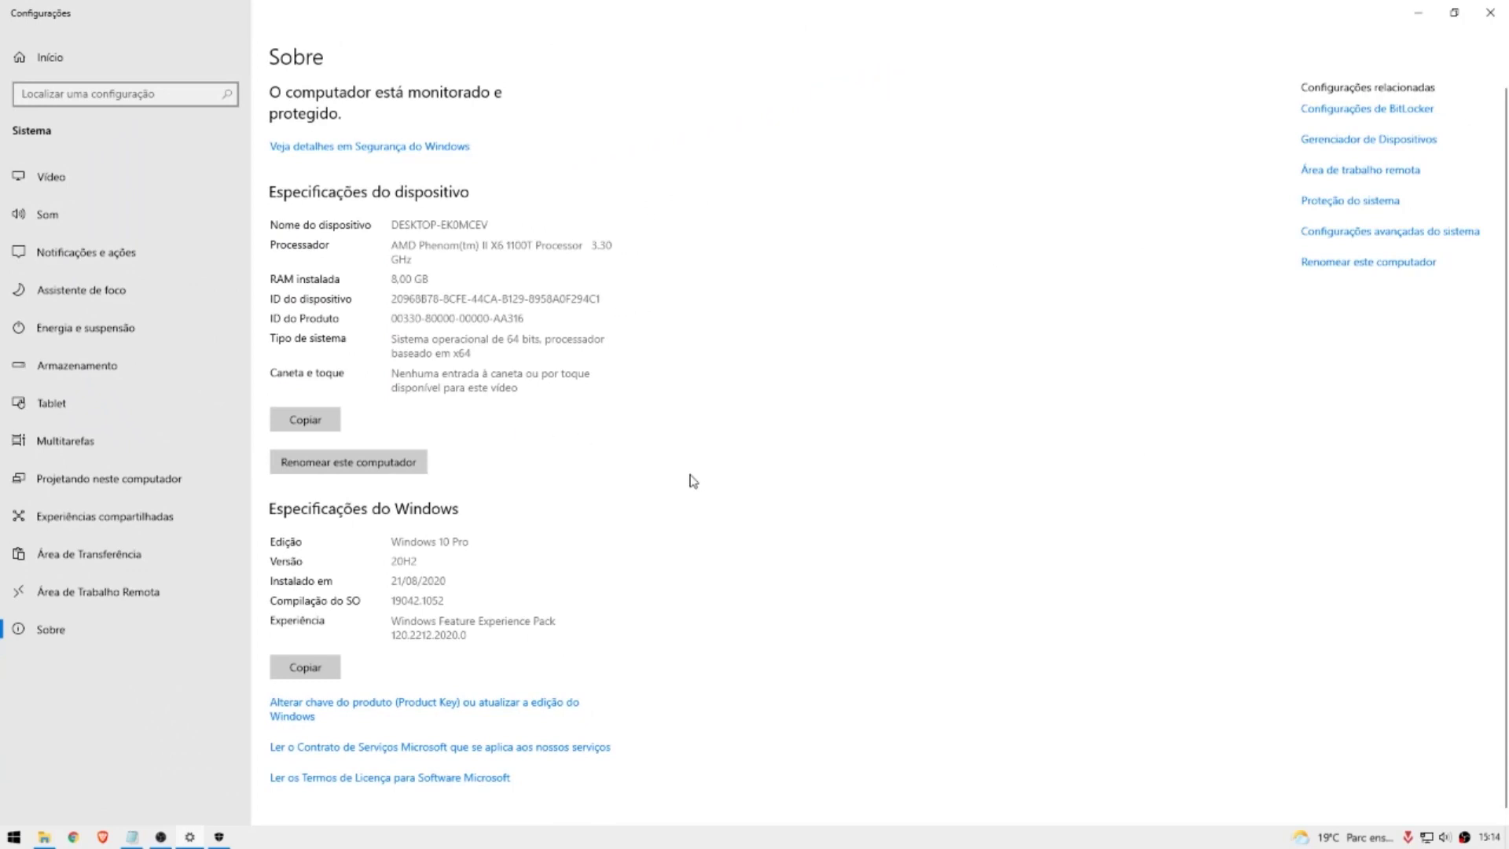
pyautogui.click(1490, 13)
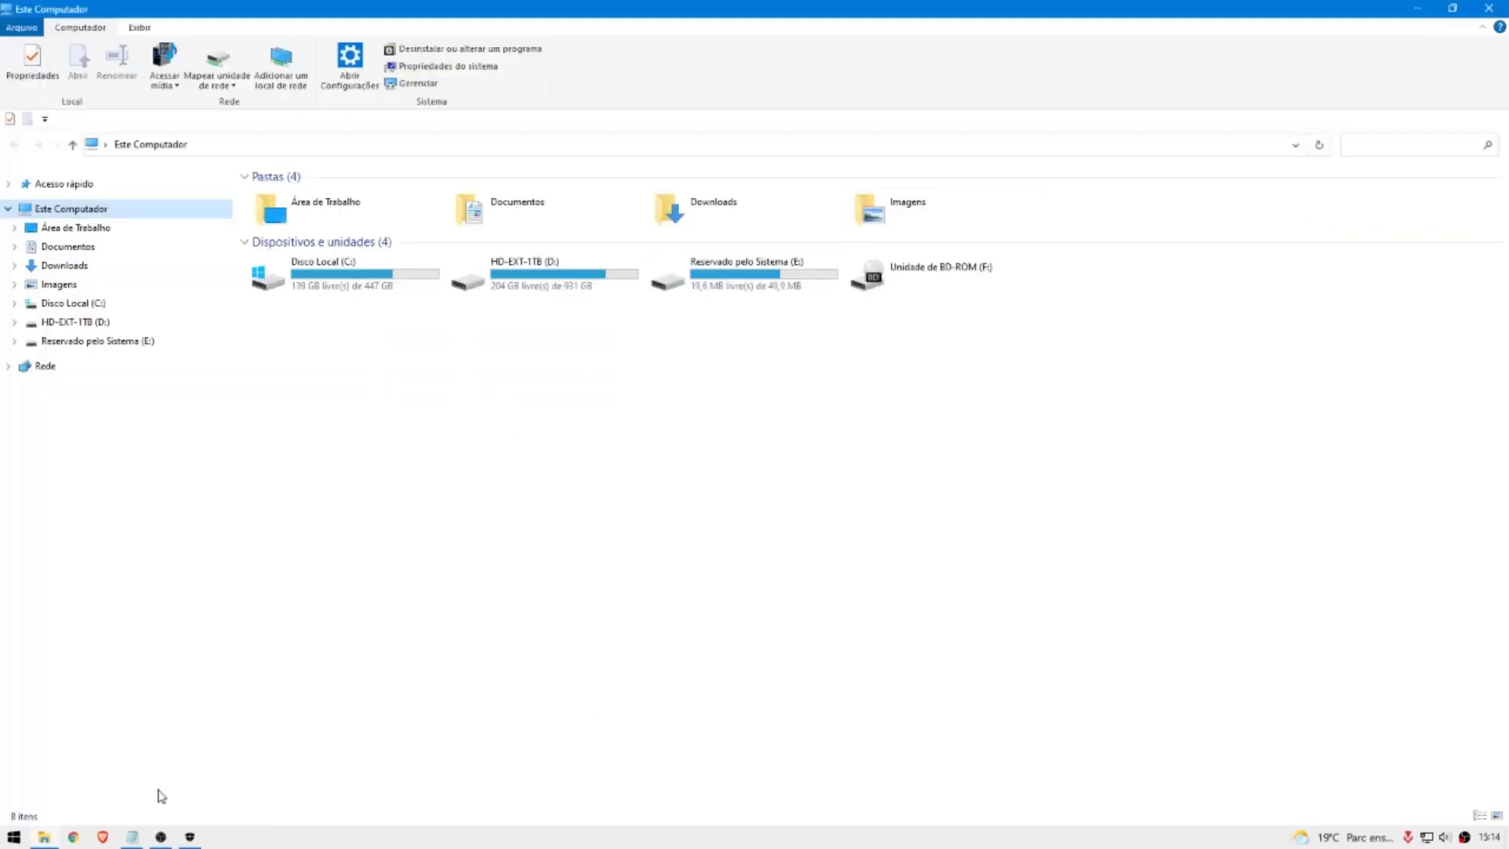
# Bring the Bloco de Notas checklist forward and highlight item 11, area de trabalho.
pyautogui.click(132, 837)
pyautogui.click(777, 633)
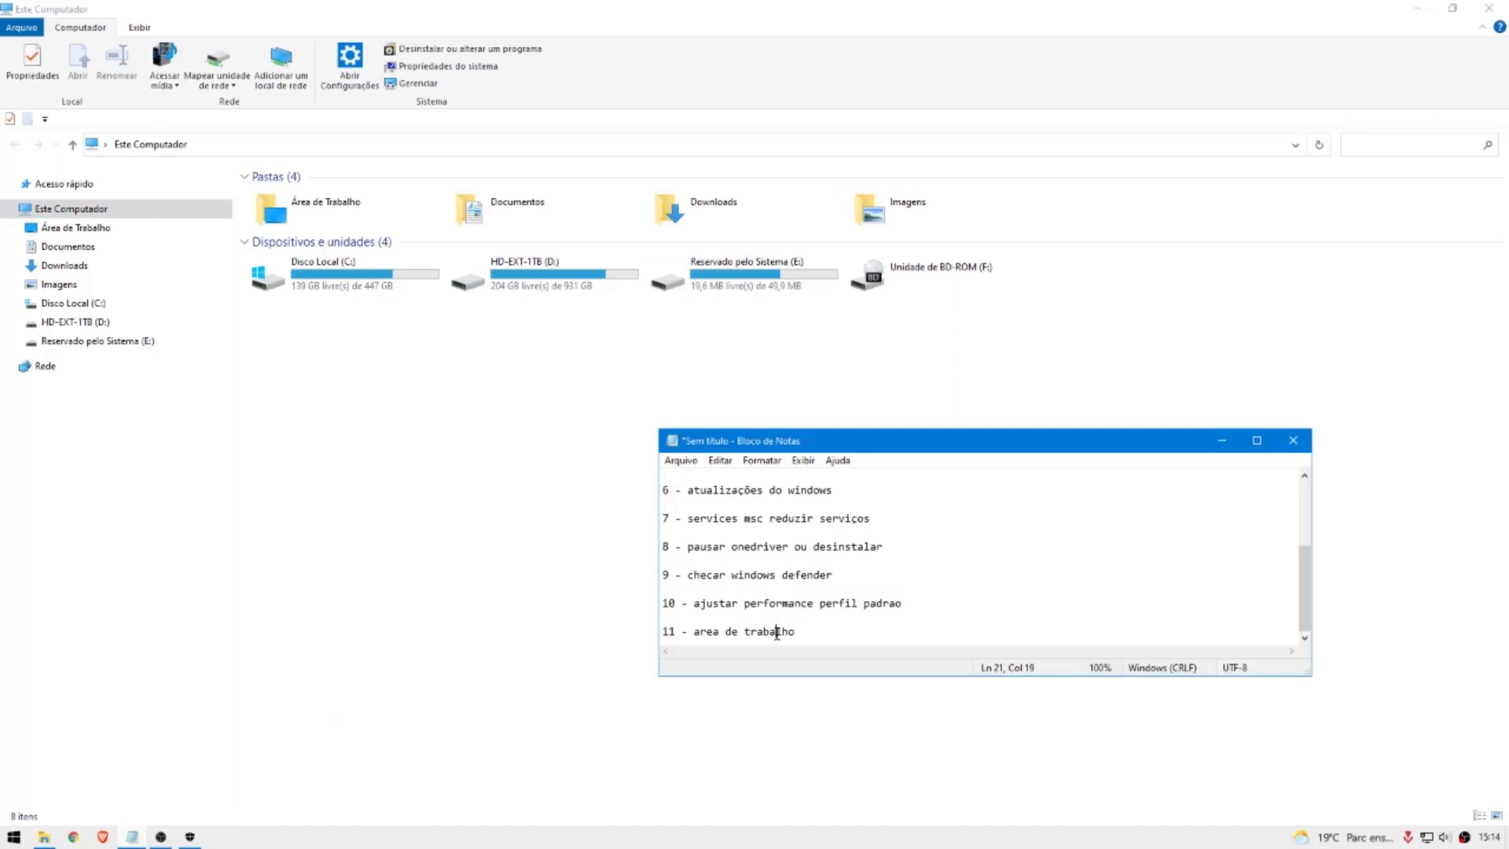
pyautogui.moveTo(838, 638); pyautogui.dragTo(629, 632)
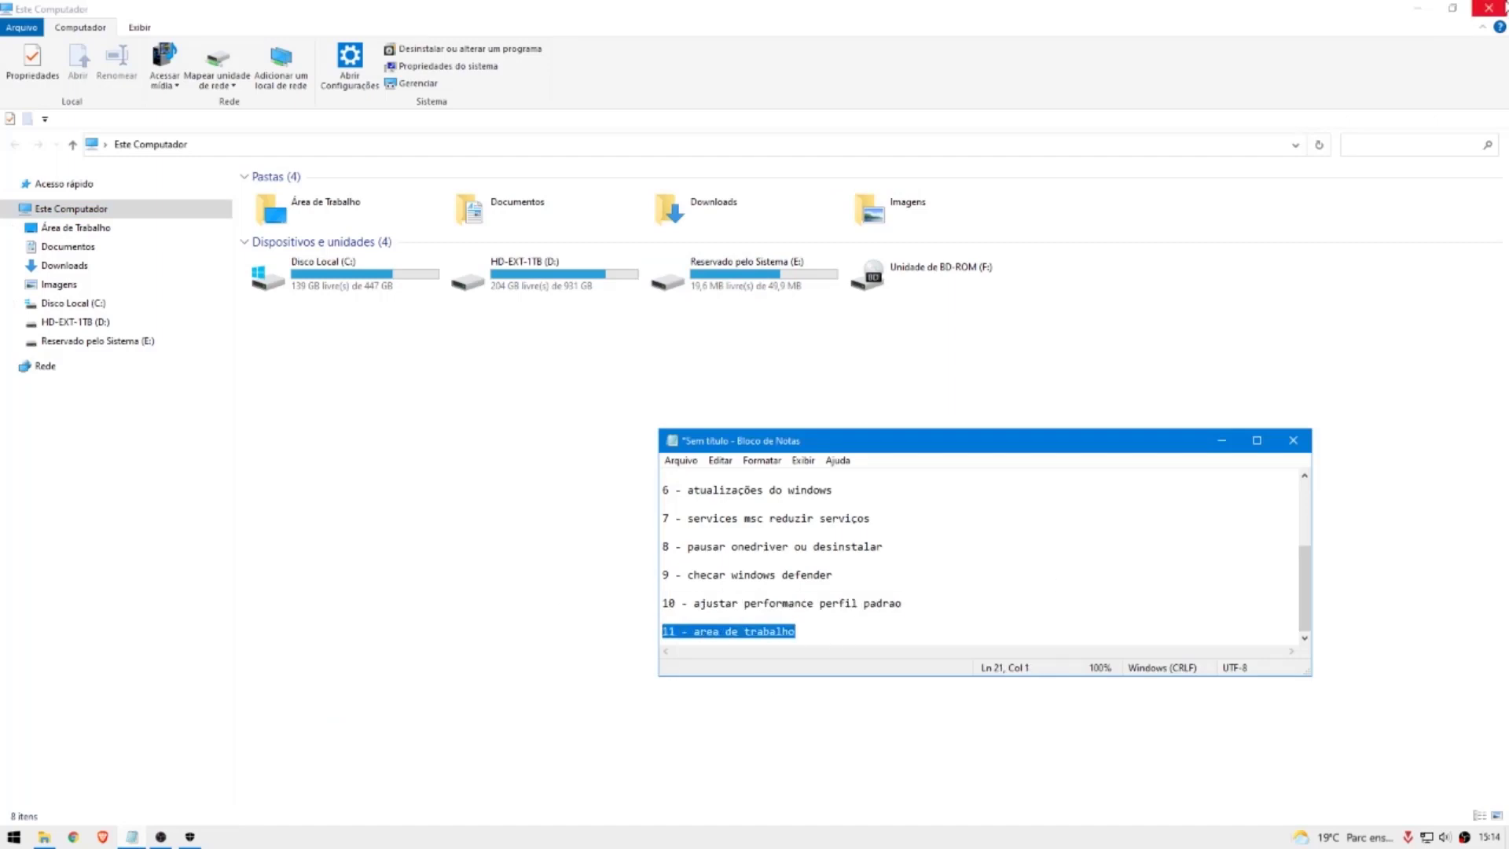
# Clear the desktop by minimizing Este Computador and the checklist and closing Segurança do Windows.
pyautogui.click(1418, 9)
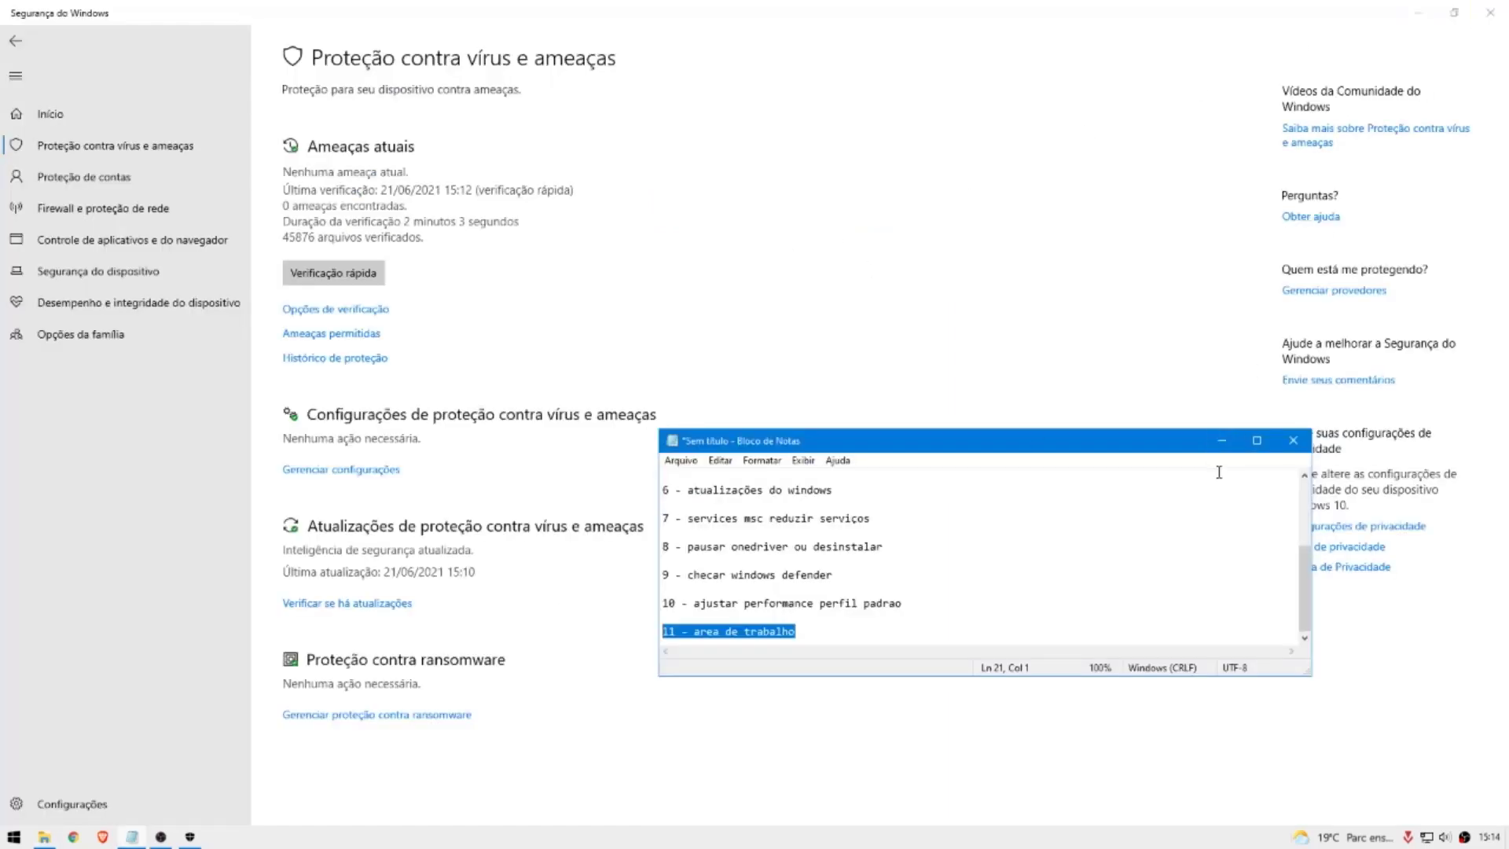
pyautogui.click(1221, 441)
pyautogui.click(1488, 11)
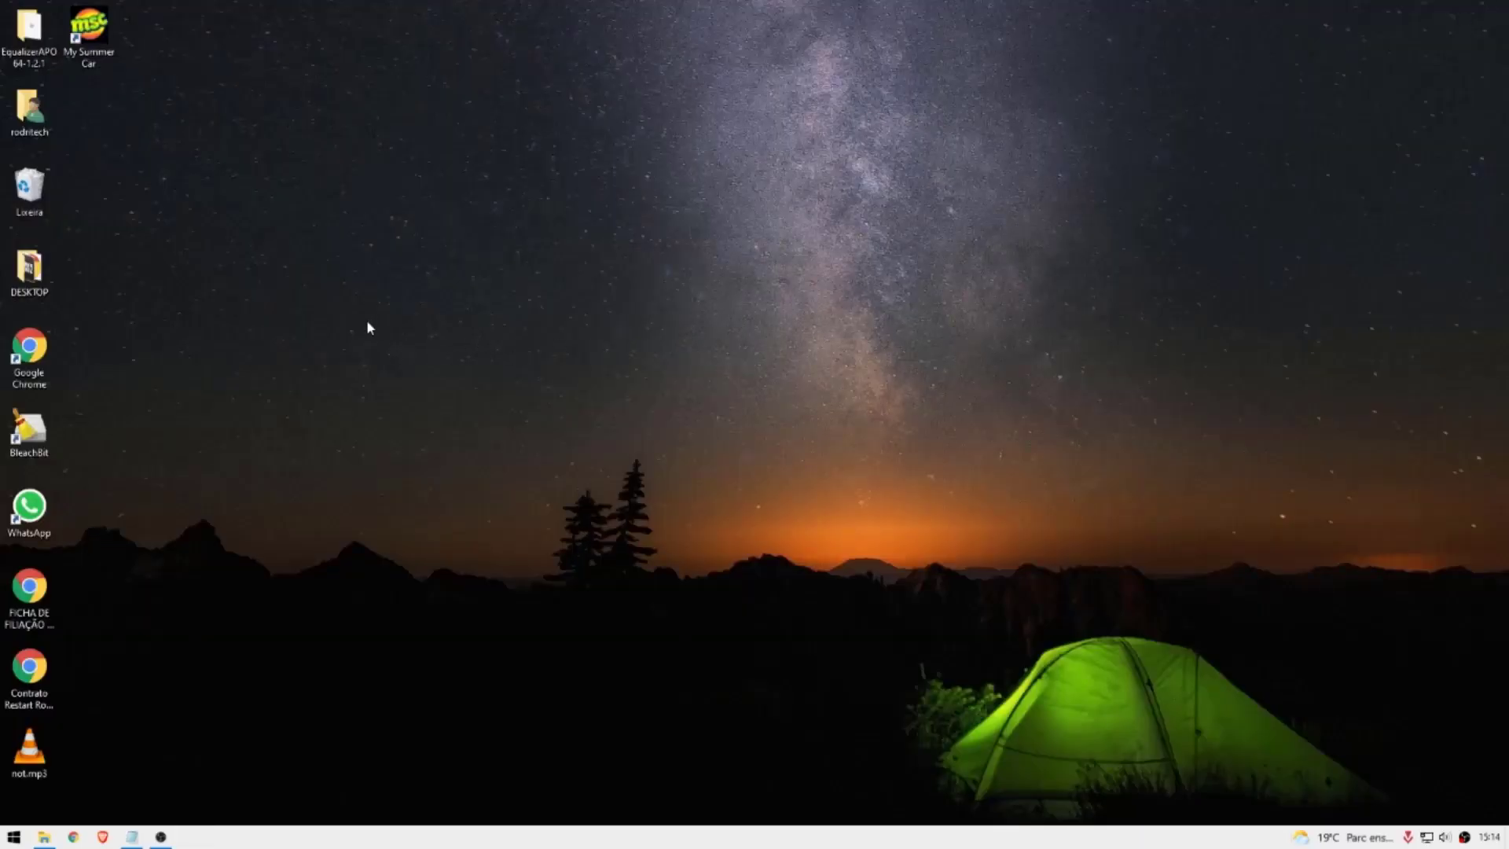
# Create a new folder on the desktop named DESKTOP 2.
pyautogui.rightClick(348, 306)
pyautogui.moveTo(472, 470)
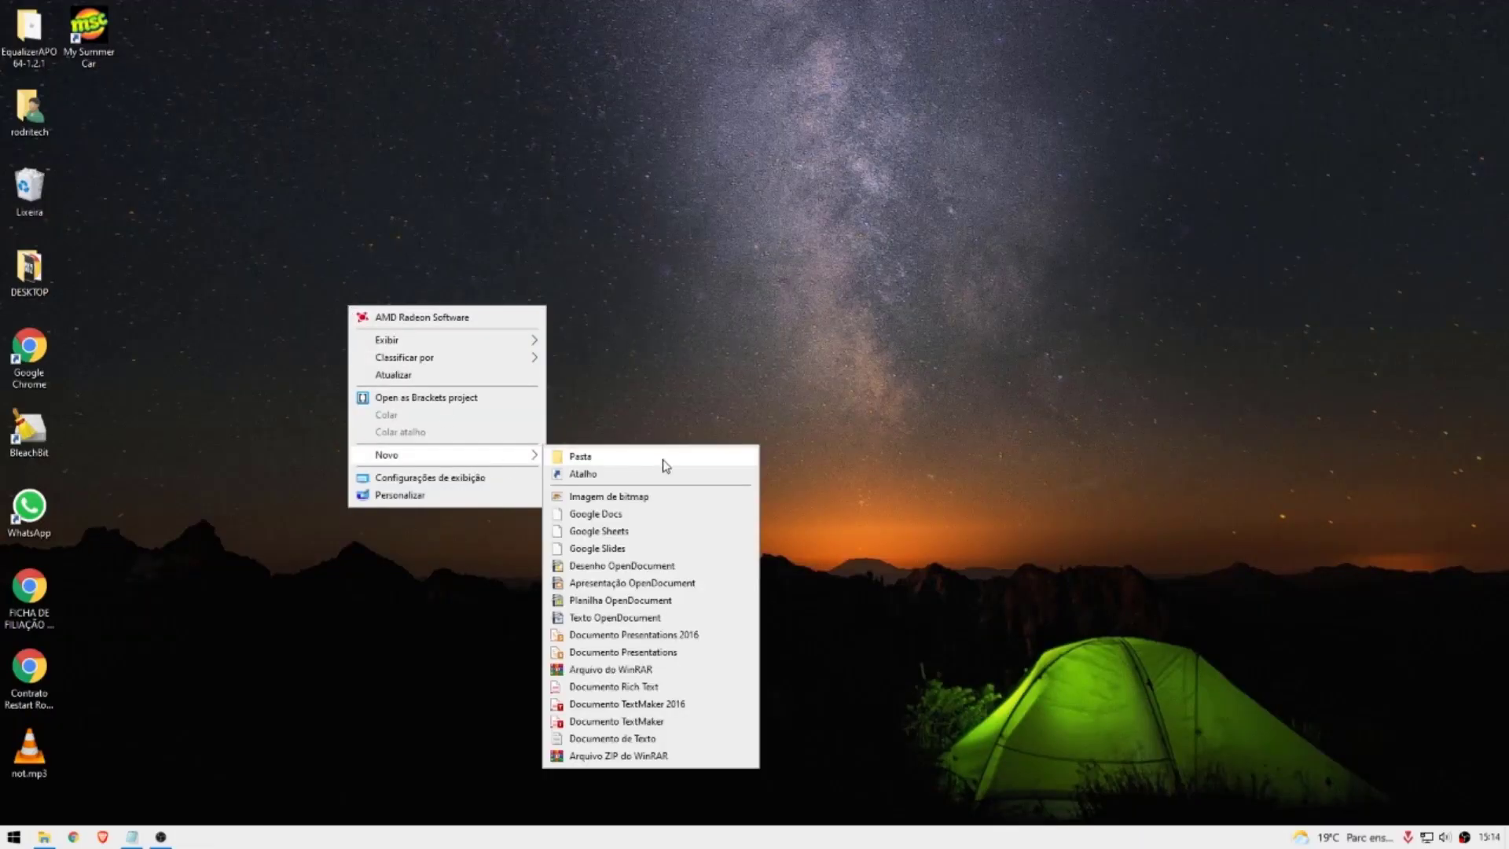
pyautogui.click(661, 464)
pyautogui.write('DESKTOP 2')
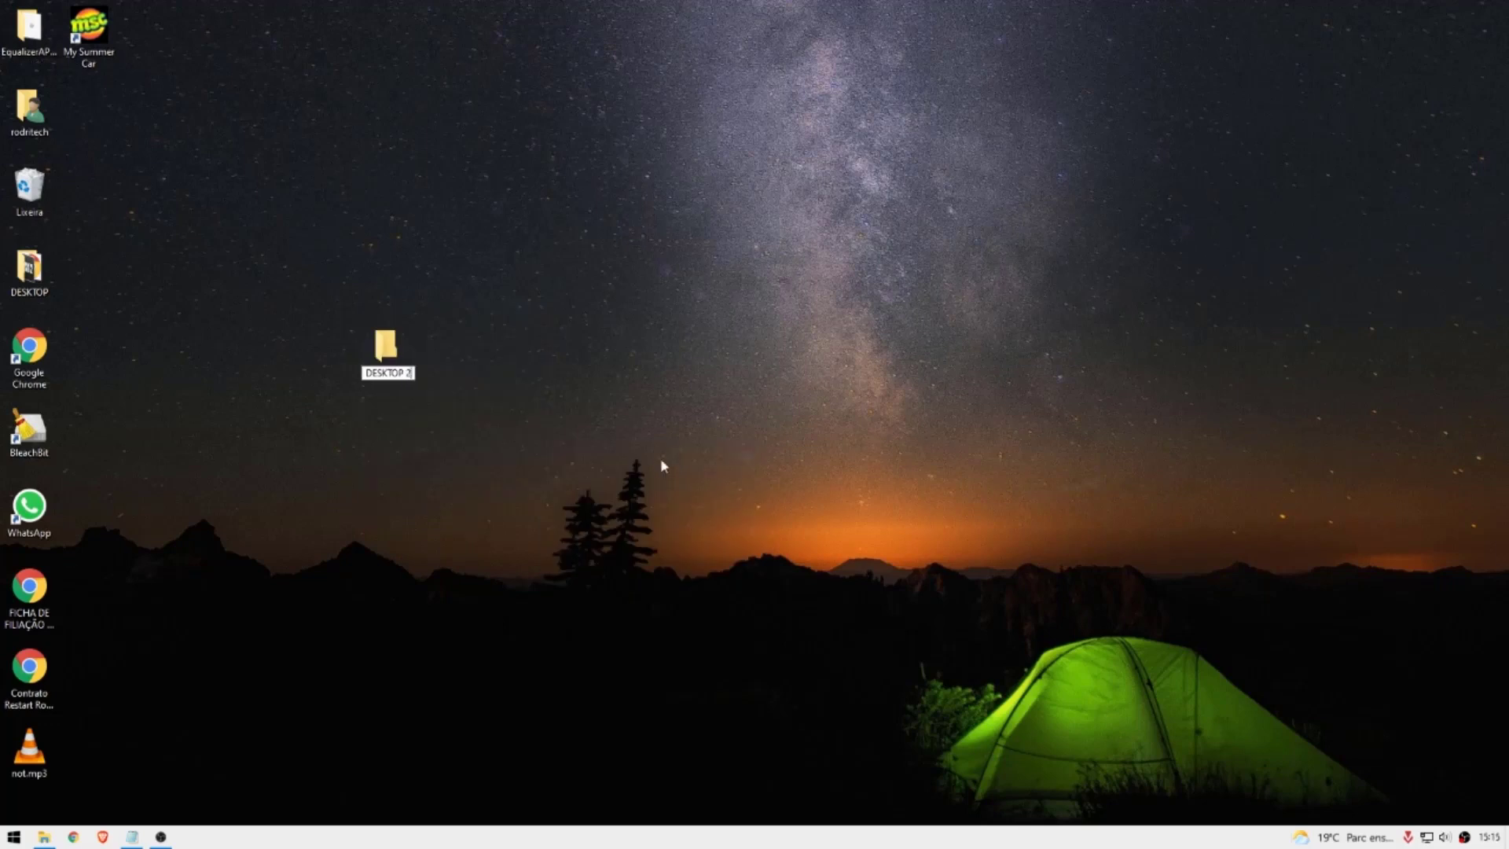
pyautogui.press('Return')
pyautogui.click(503, 371)
pyautogui.moveTo(290, 233); pyautogui.dragTo(561, 478)
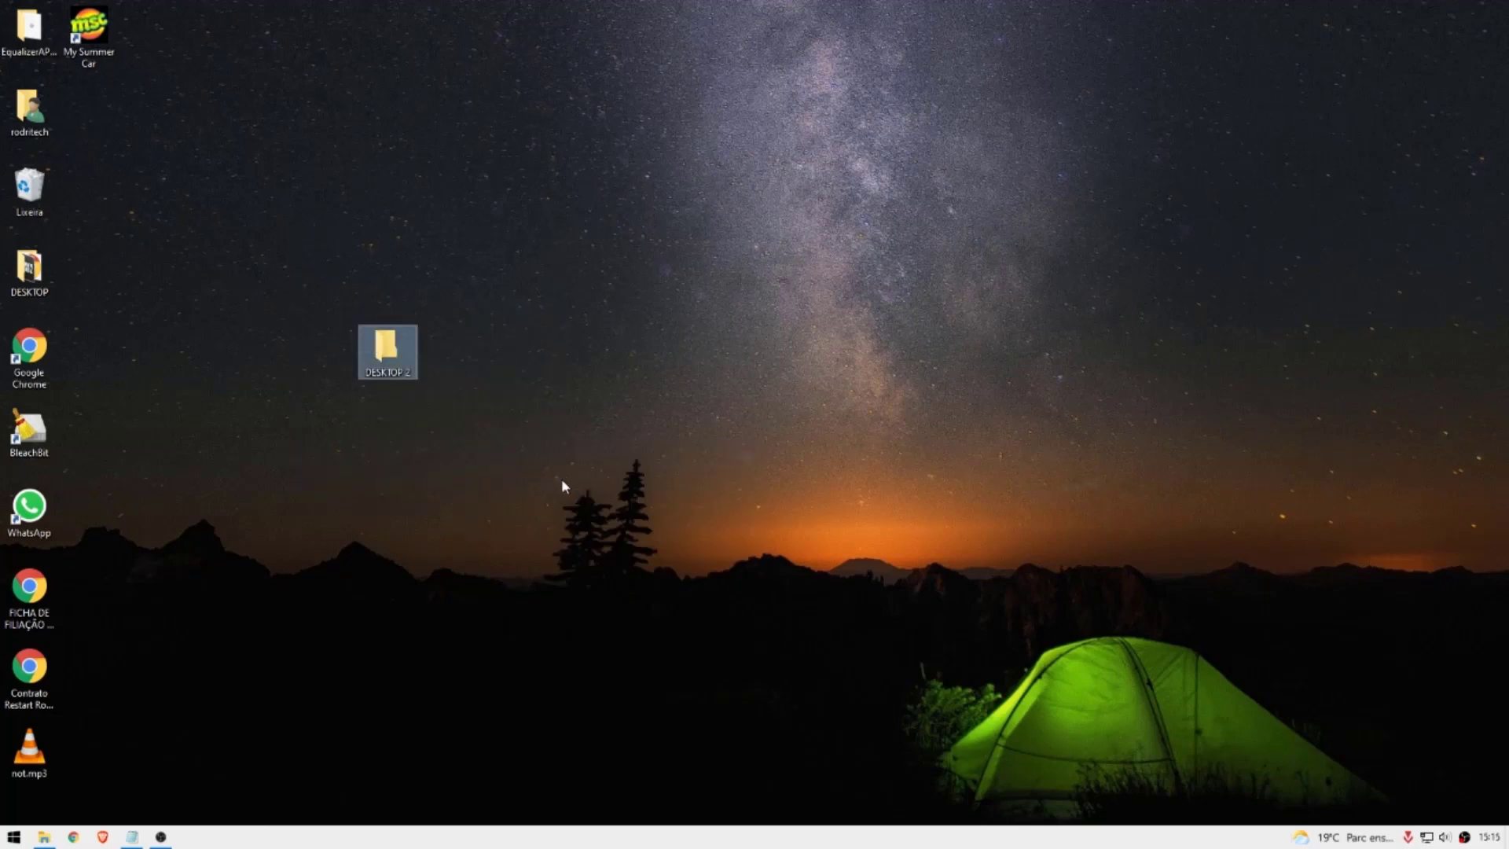
# Move the loose shortcuts and files, including My Summer Car and EqualizerAPO, into DESKTOP 2, and place that folder above the remaining desktop icons.
pyautogui.click(155, 764)
pyautogui.moveTo(156, 764); pyautogui.dragTo(24, 348)
pyautogui.moveTo(29, 350); pyautogui.dragTo(387, 350)
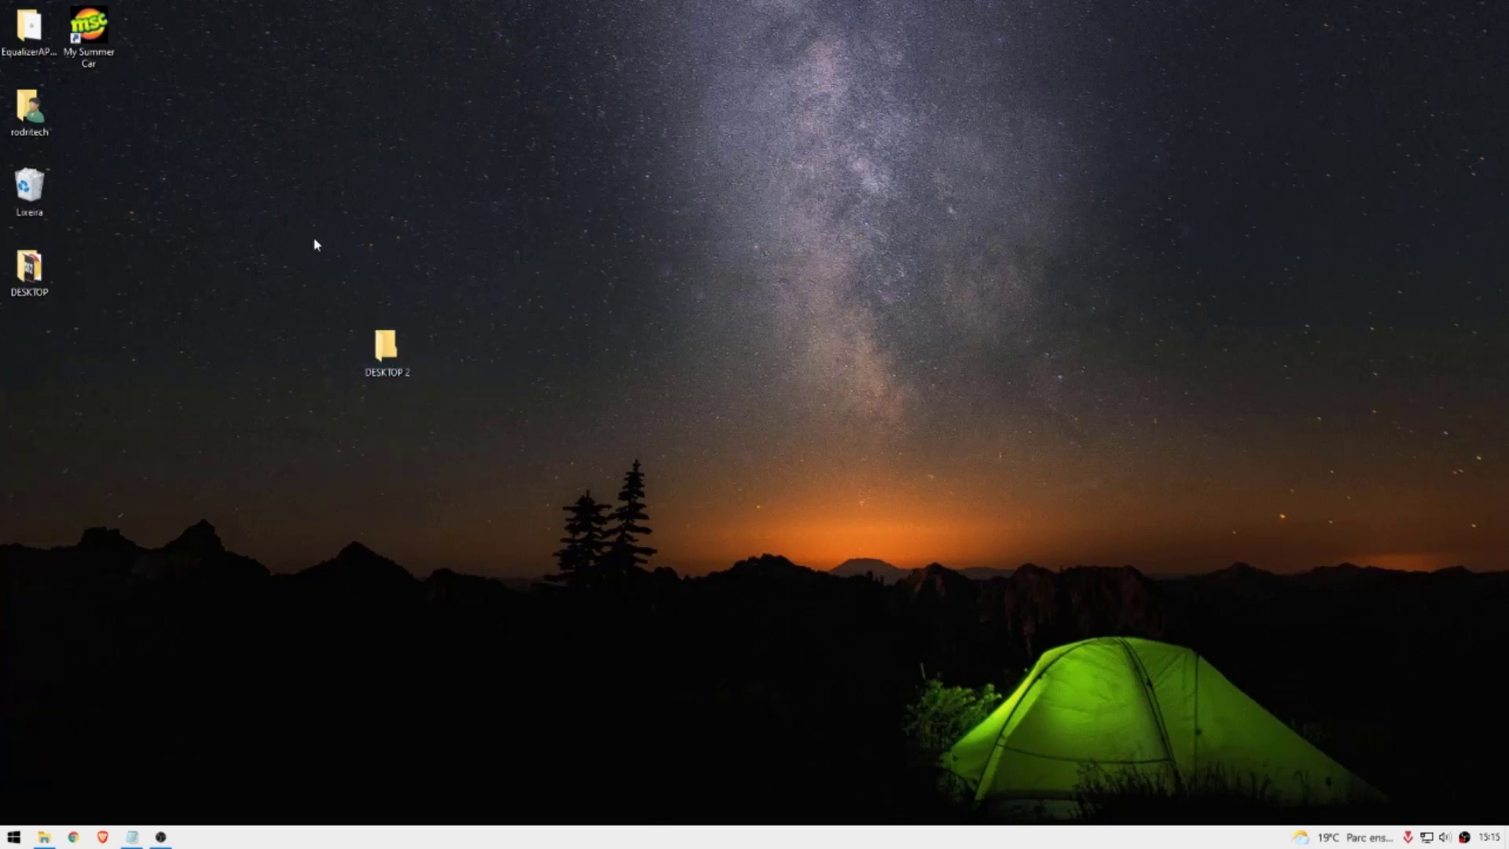
pyautogui.moveTo(89, 30); pyautogui.dragTo(387, 352)
pyautogui.moveTo(47, 43)
pyautogui.mouseDown()
pyautogui.moveTo(377, 326)
pyautogui.moveTo(403, 372)
pyautogui.moveTo(46, 40)
pyautogui.mouseUp()
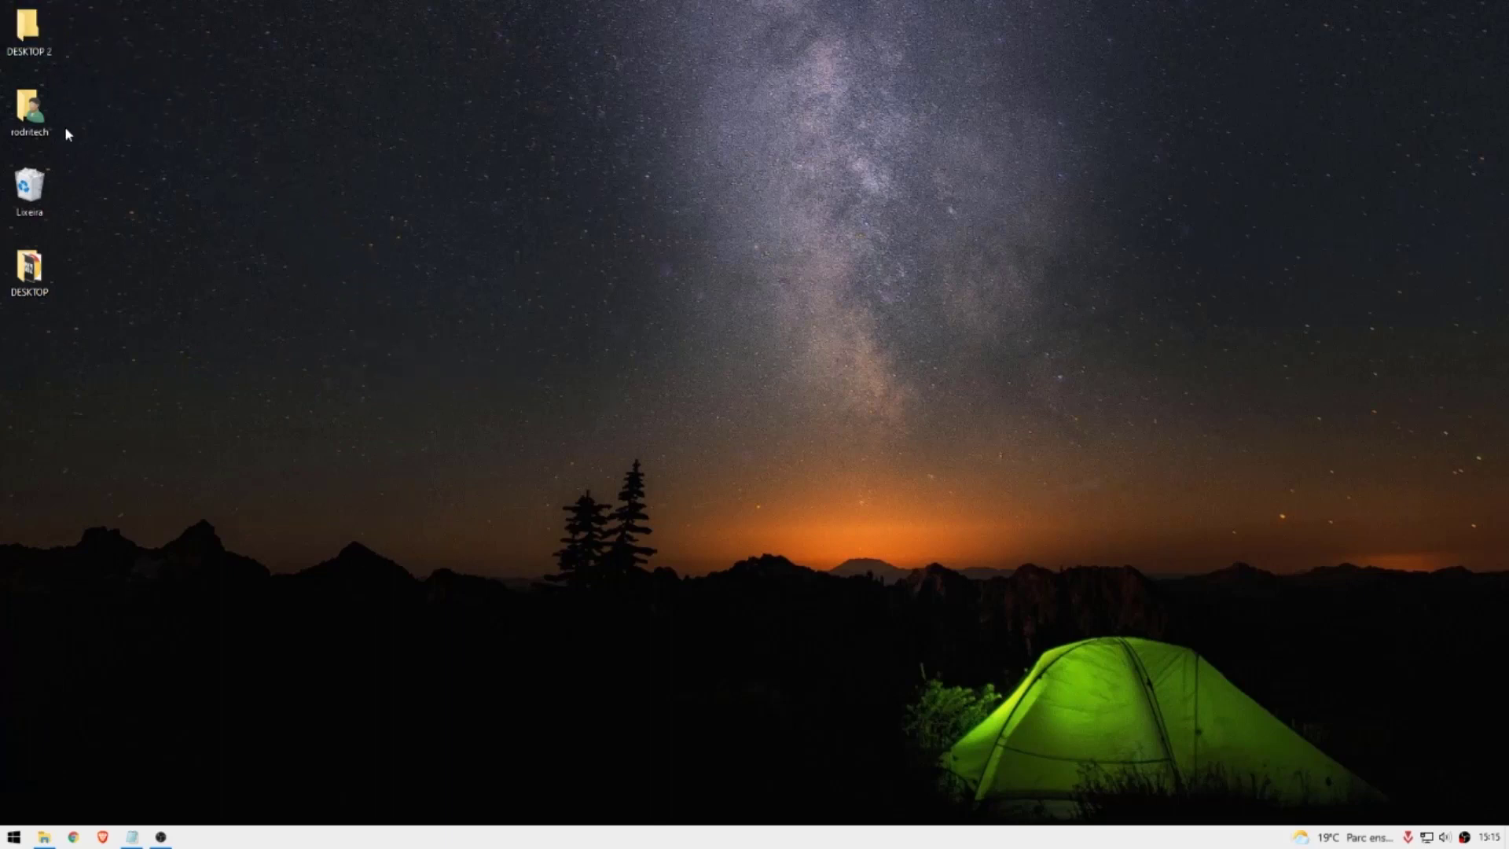
# Check the contents of the user profile folder from the desktop, then close its window.
pyautogui.doubleClick(31, 110)
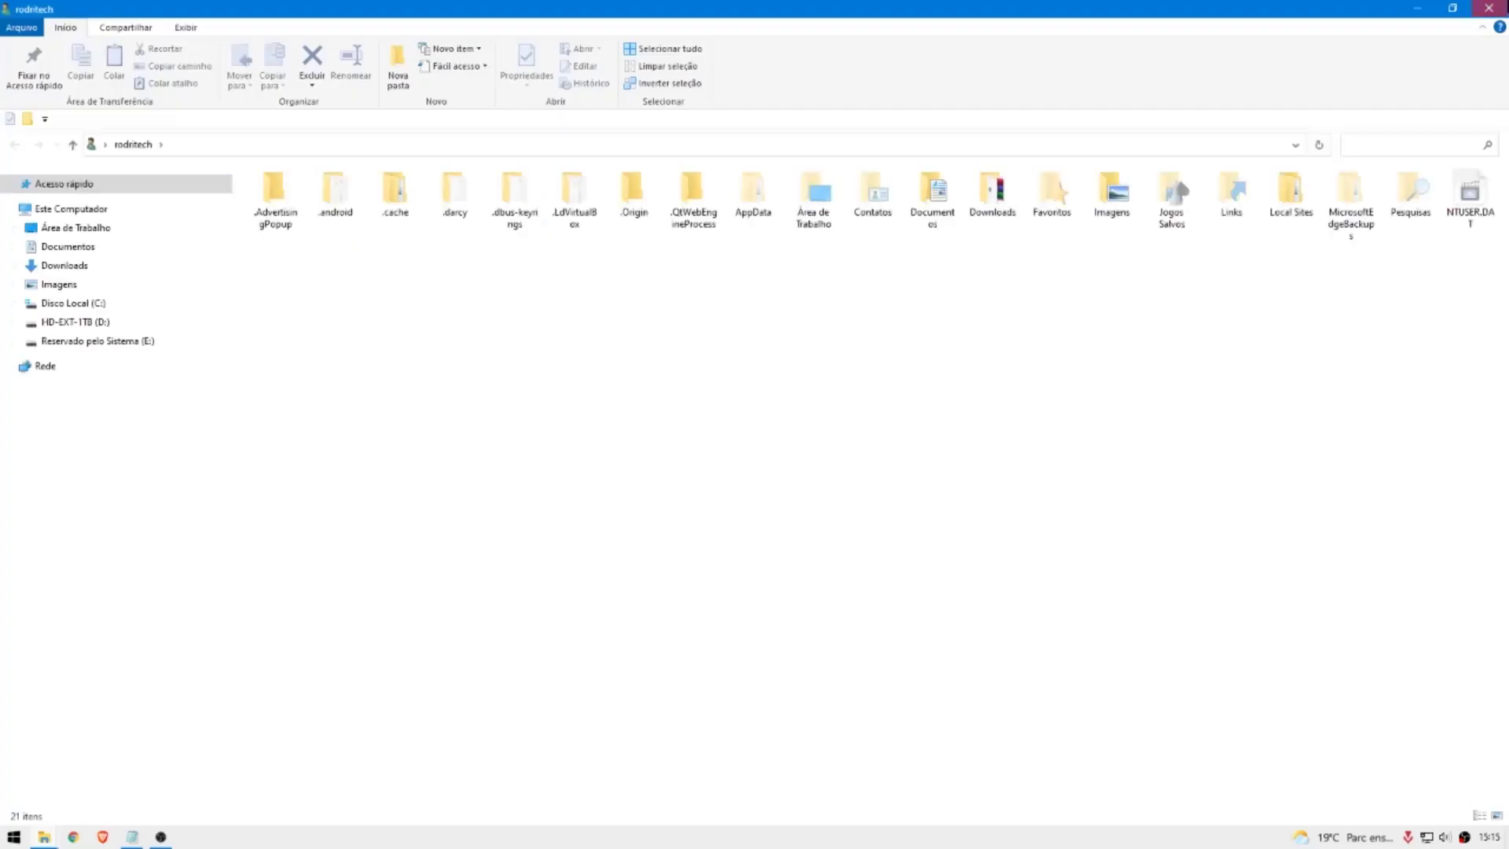
pyautogui.hotkey('alt', 'F4')
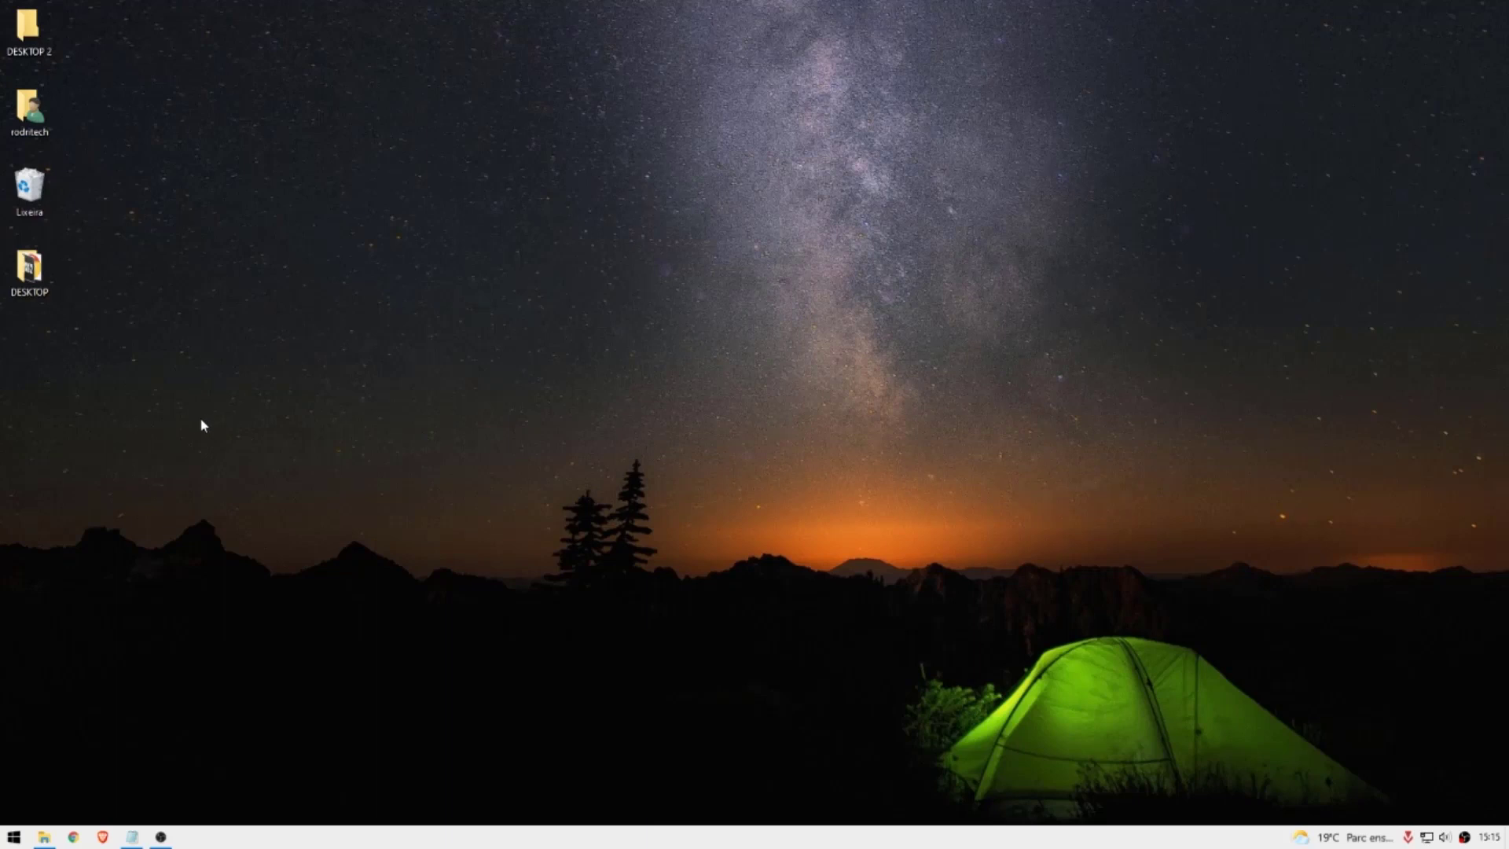
pyautogui.moveTo(417, 188); pyautogui.dragTo(1179, 623)
pyautogui.rightClick(1179, 624)
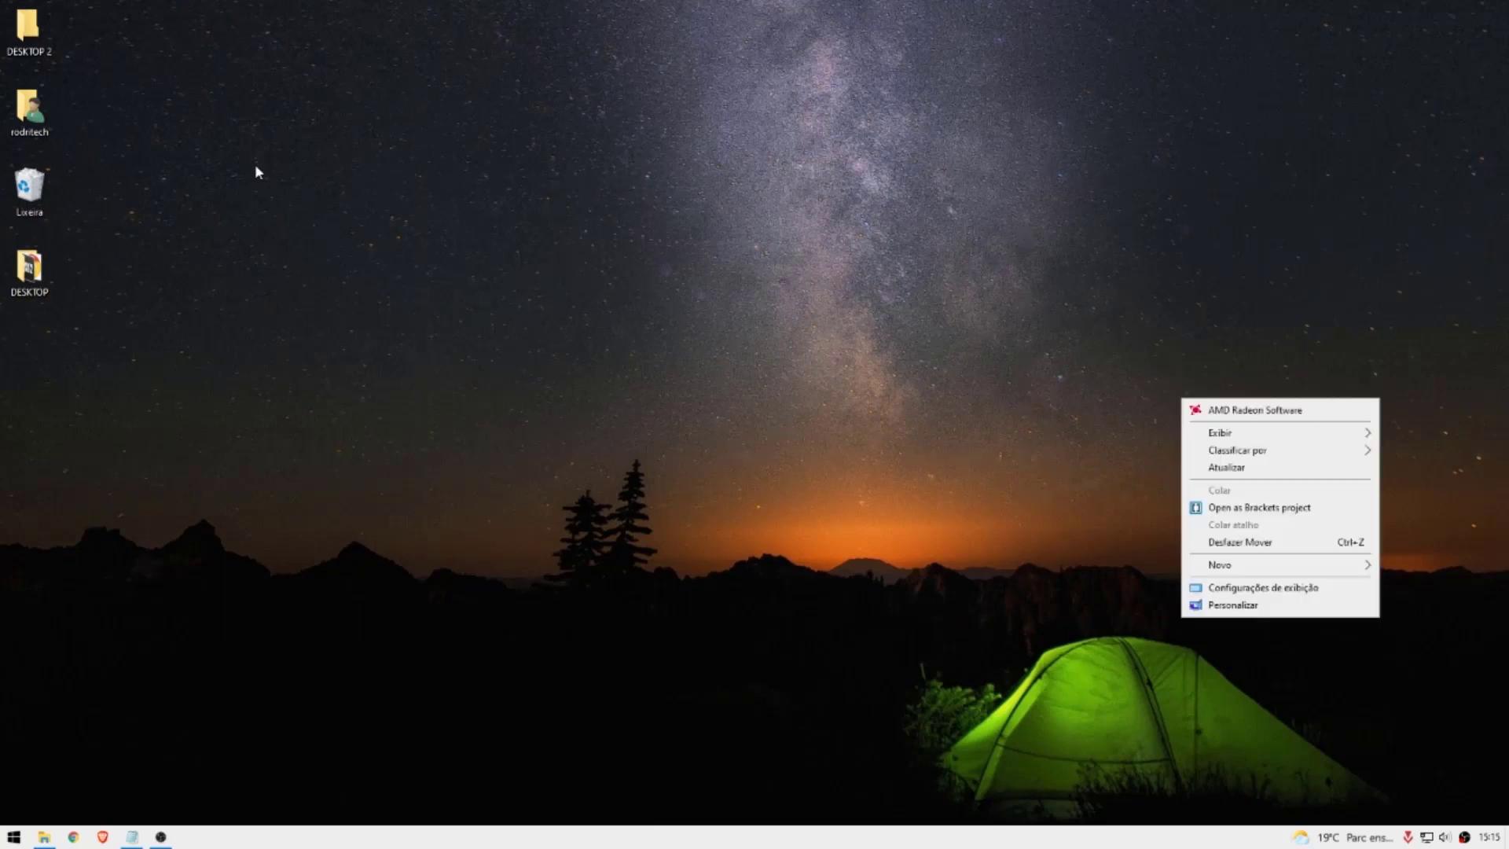
pyautogui.moveTo(337, 175); pyautogui.dragTo(738, 383)
pyautogui.rightClick(337, 175)
pyautogui.rightClick(839, 427)
pyautogui.click(884, 495)
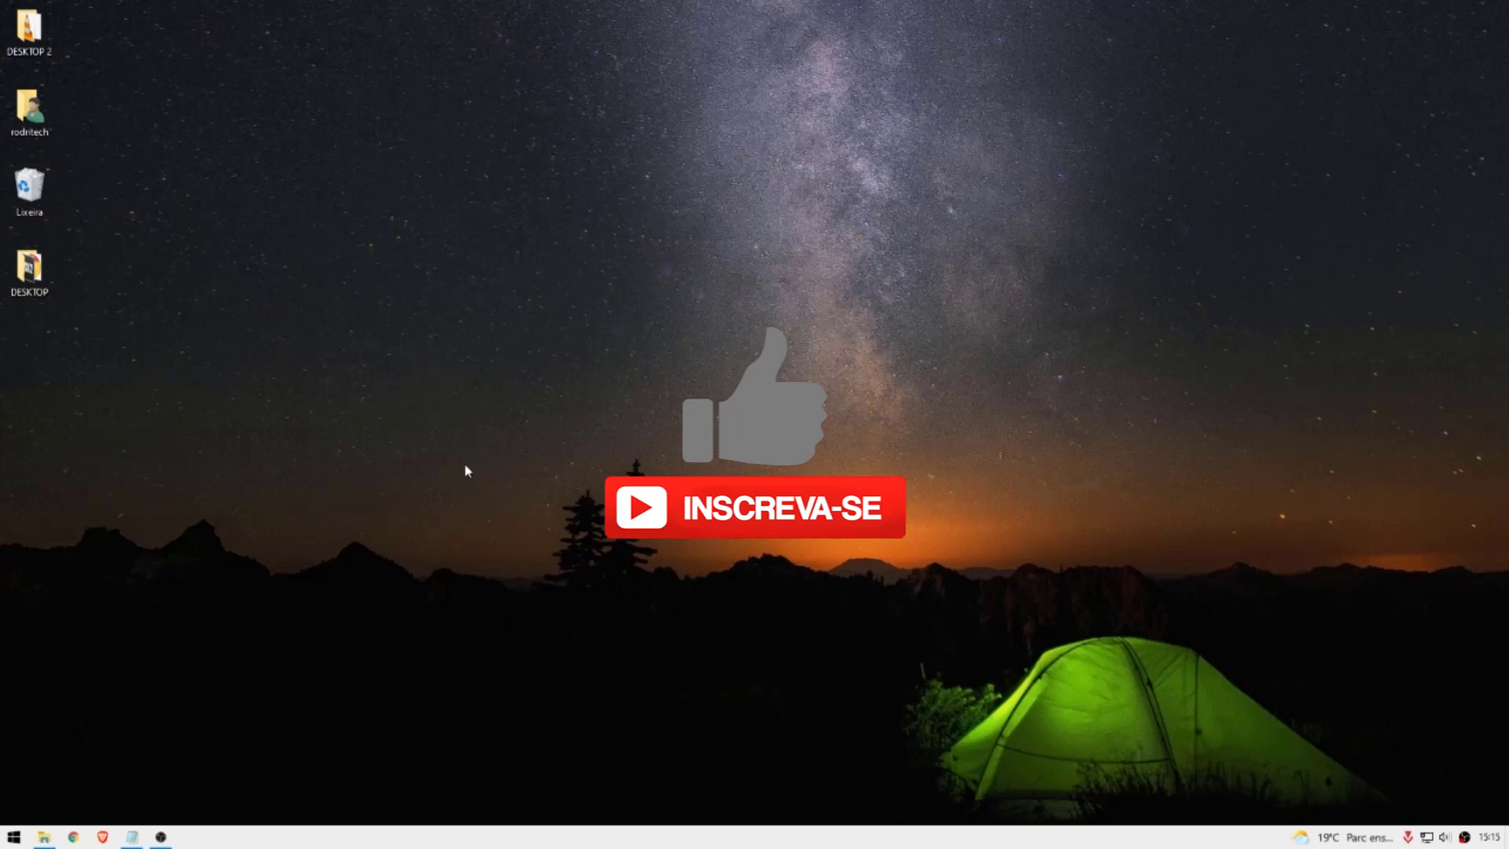
pyautogui.rightClick(364, 323)
pyautogui.rightClick(303, 346)
pyautogui.click(410, 417)
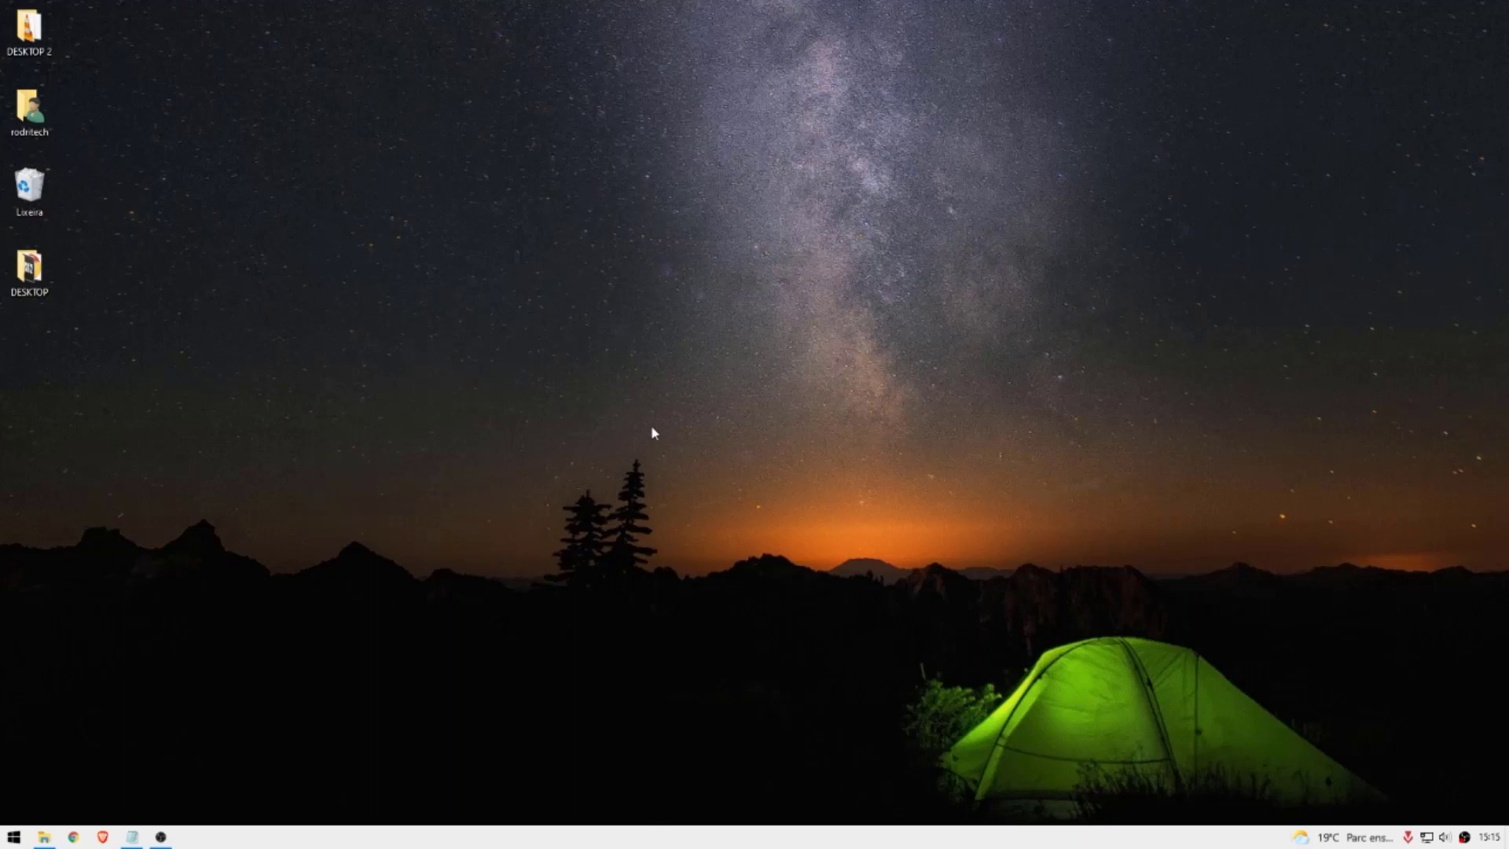
pyautogui.rightClick(520, 395)
pyautogui.rightClick(759, 282)
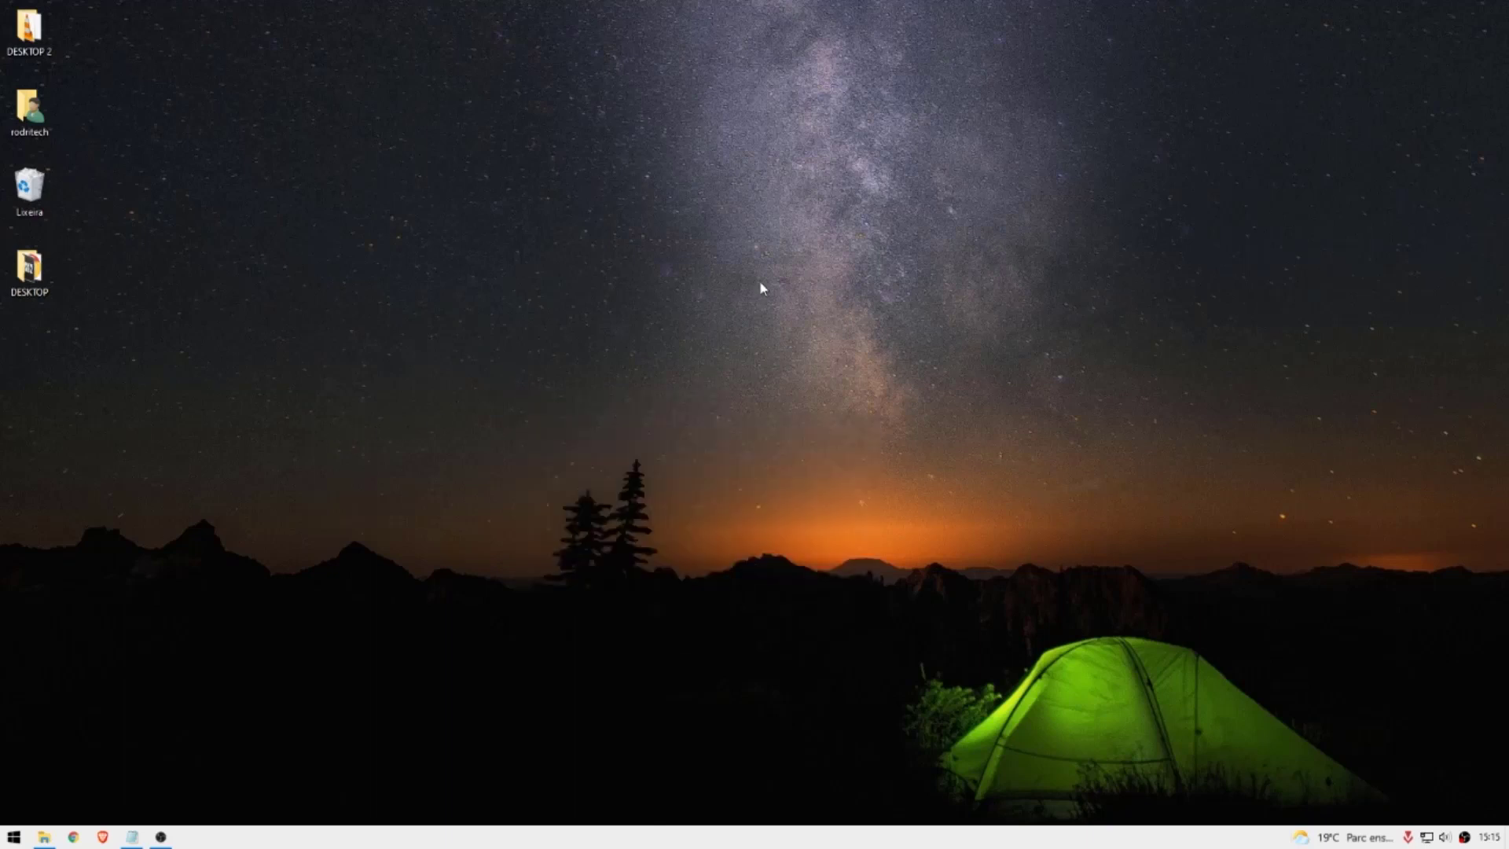
pyautogui.rightClick(344, 365)
pyautogui.click(181, 327)
# Open Otimizar Unidades from the Ferramentas properties of Disco Local (C:) in Este Computador.
pyautogui.press('super+e')
pyautogui.click(346, 275)
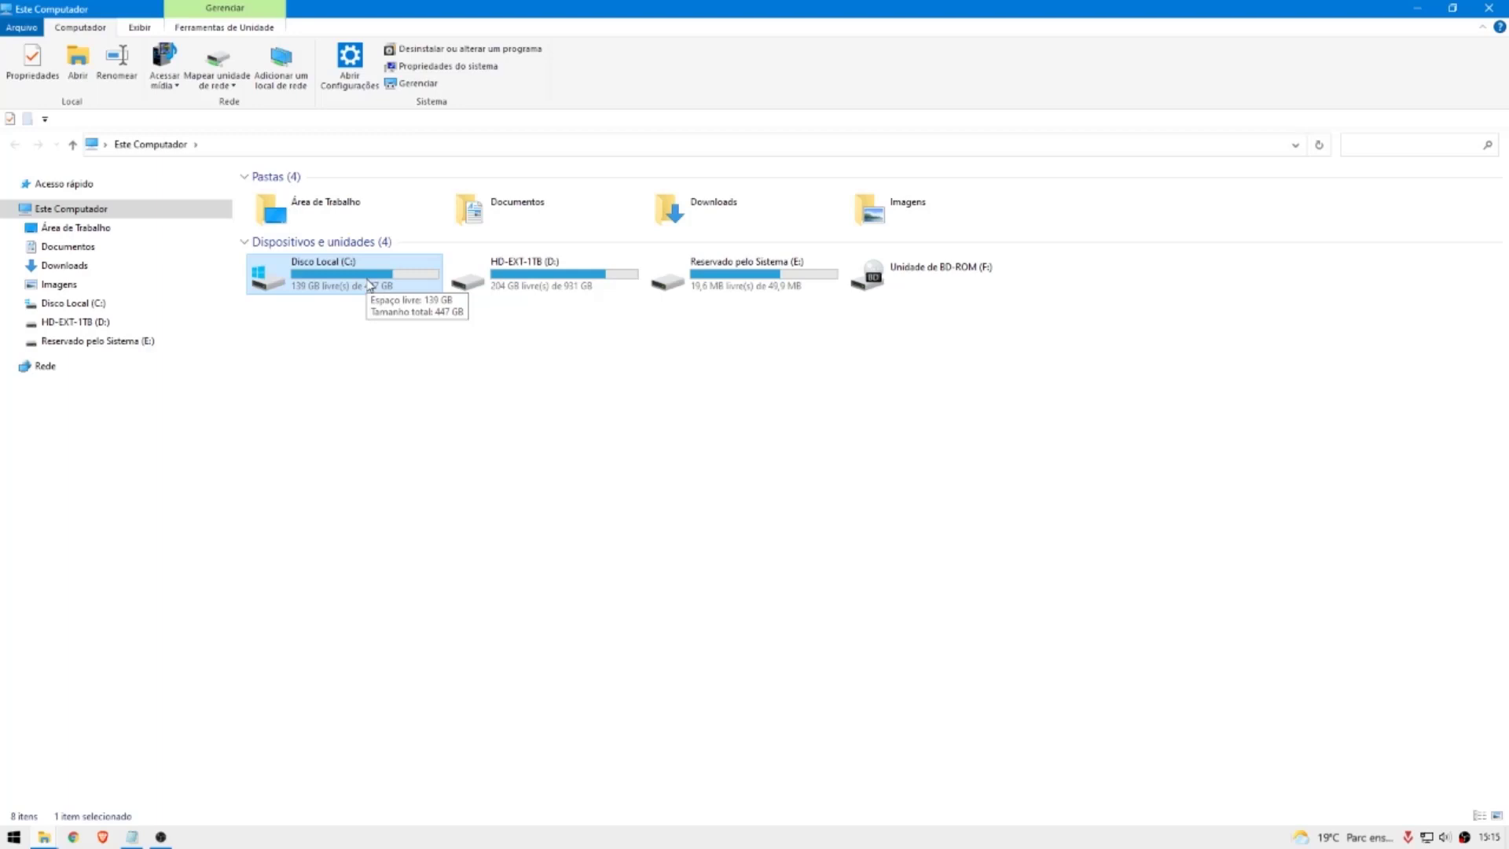
pyautogui.rightClick(369, 276)
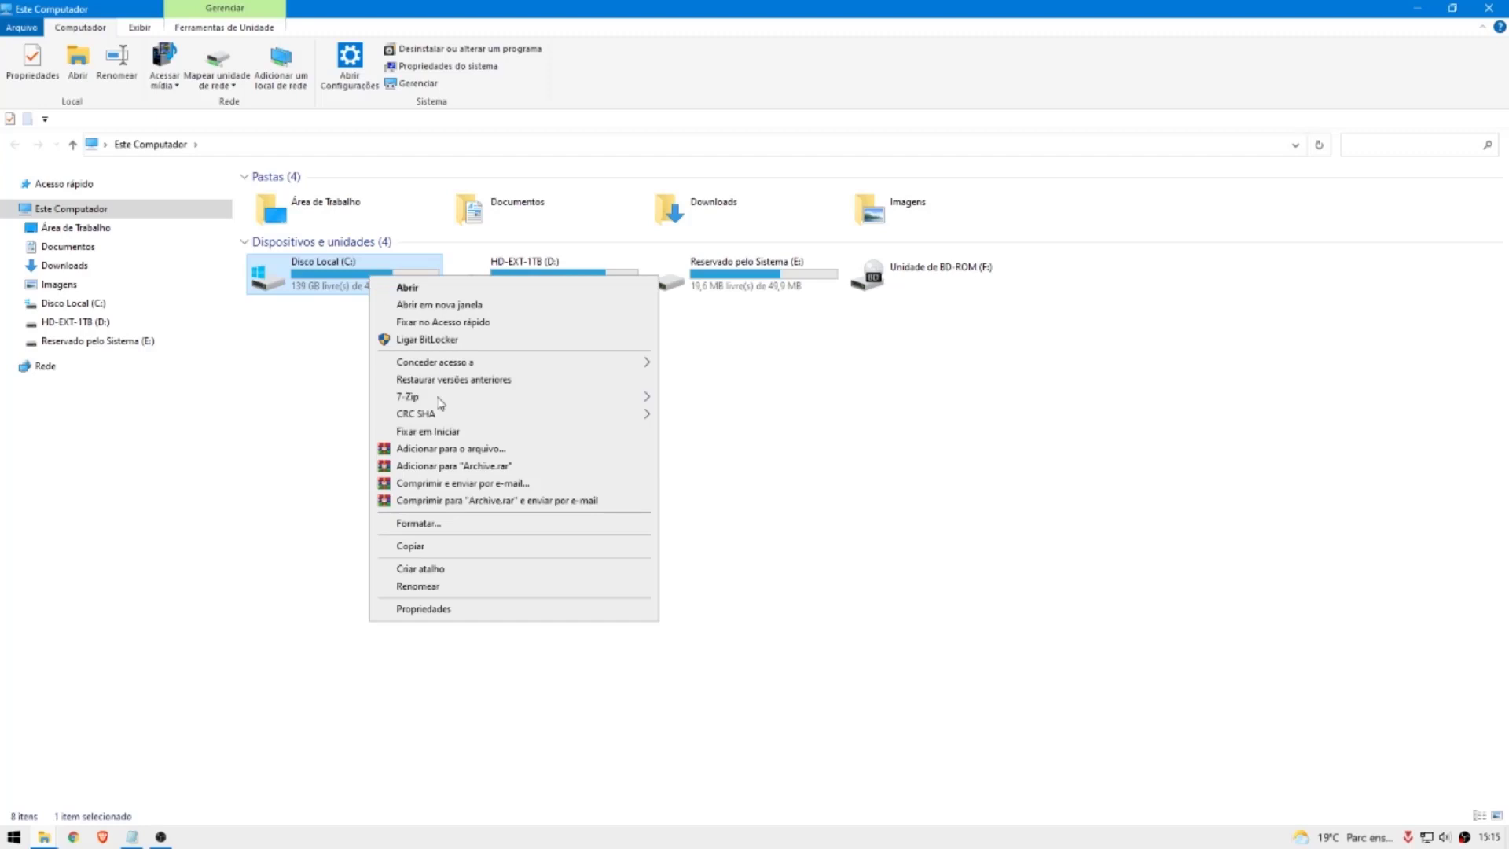
pyautogui.click(493, 610)
pyautogui.click(519, 331)
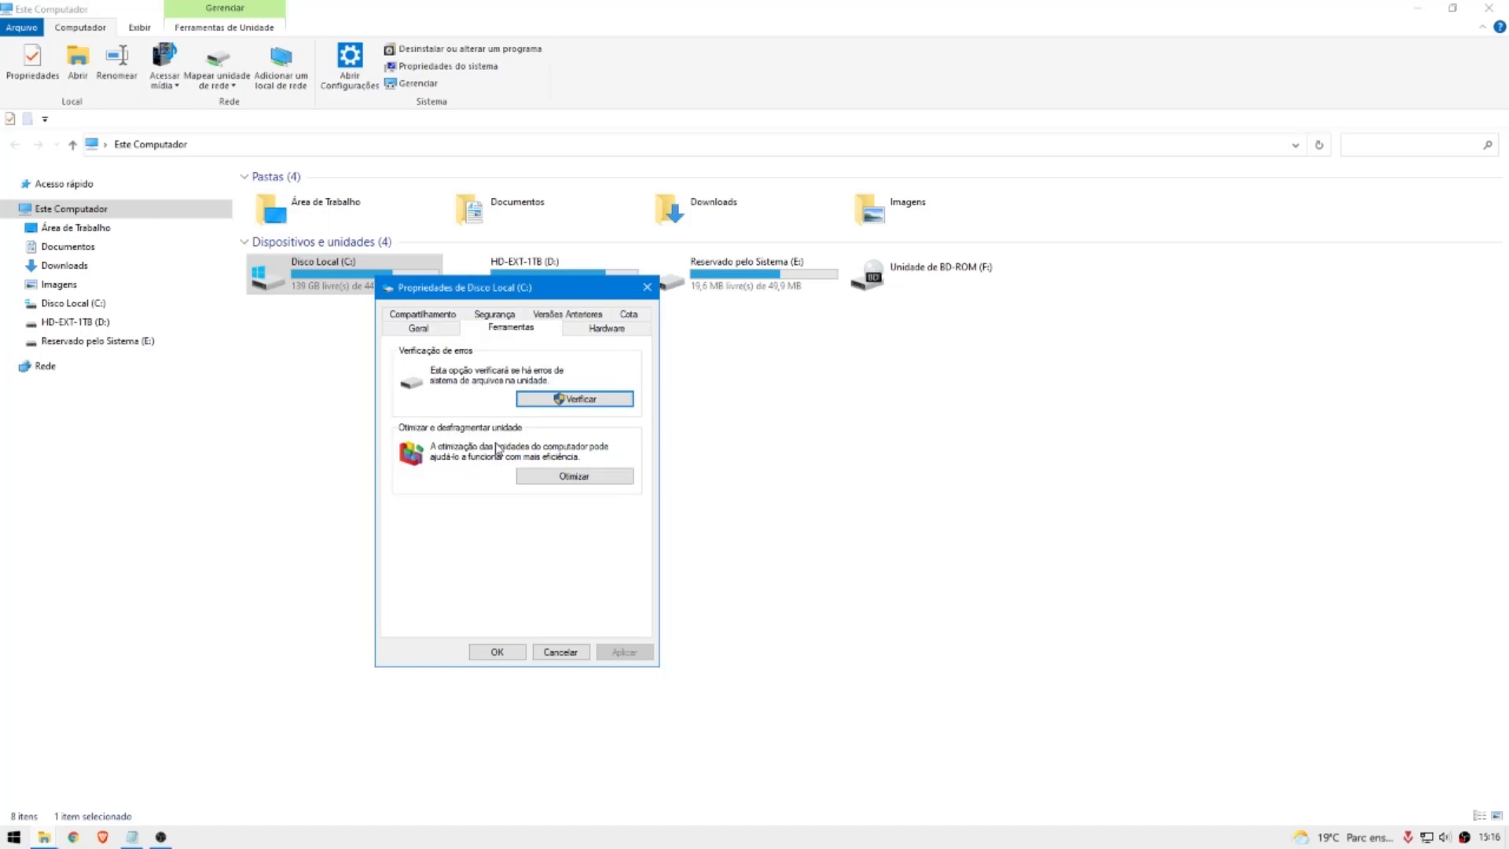
pyautogui.click(578, 477)
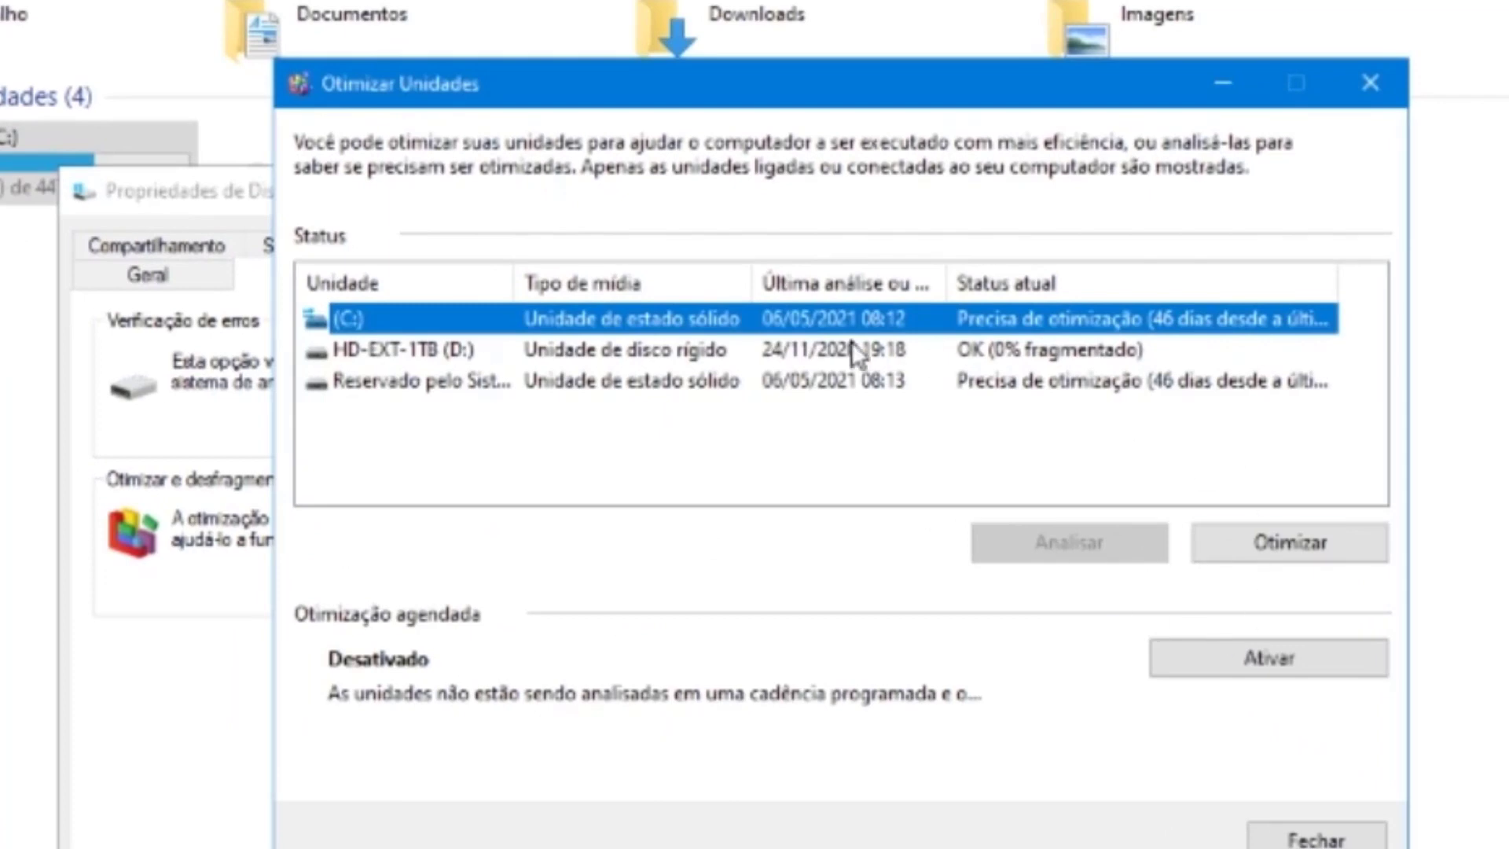
# Optimize the C: drive and start optimizing the HD-EXT-1TB (D:) drive.
pyautogui.click(458, 349)
pyautogui.click(505, 320)
pyautogui.click(1335, 544)
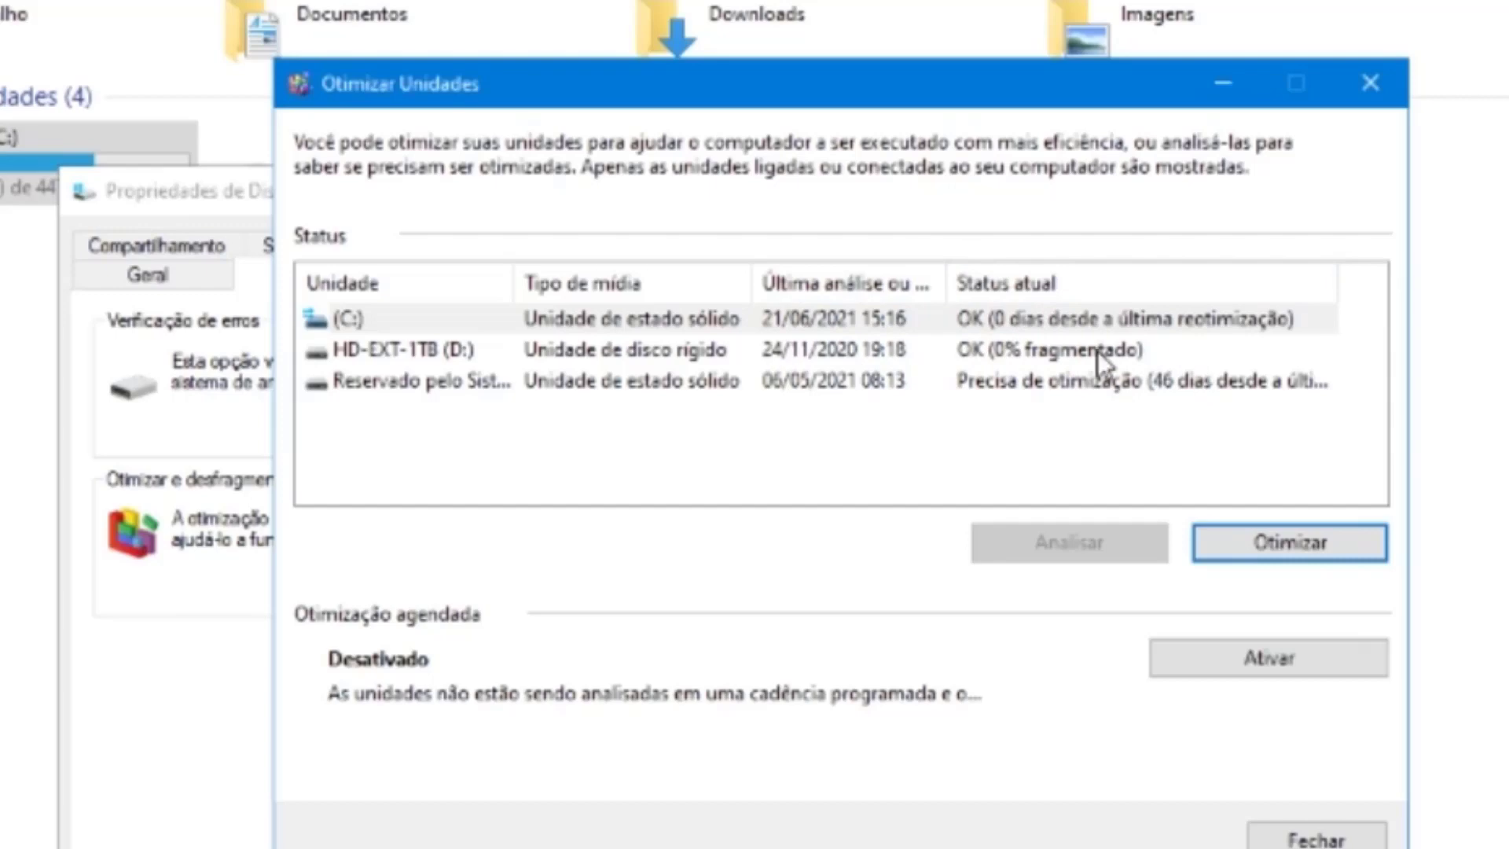
pyautogui.click(583, 354)
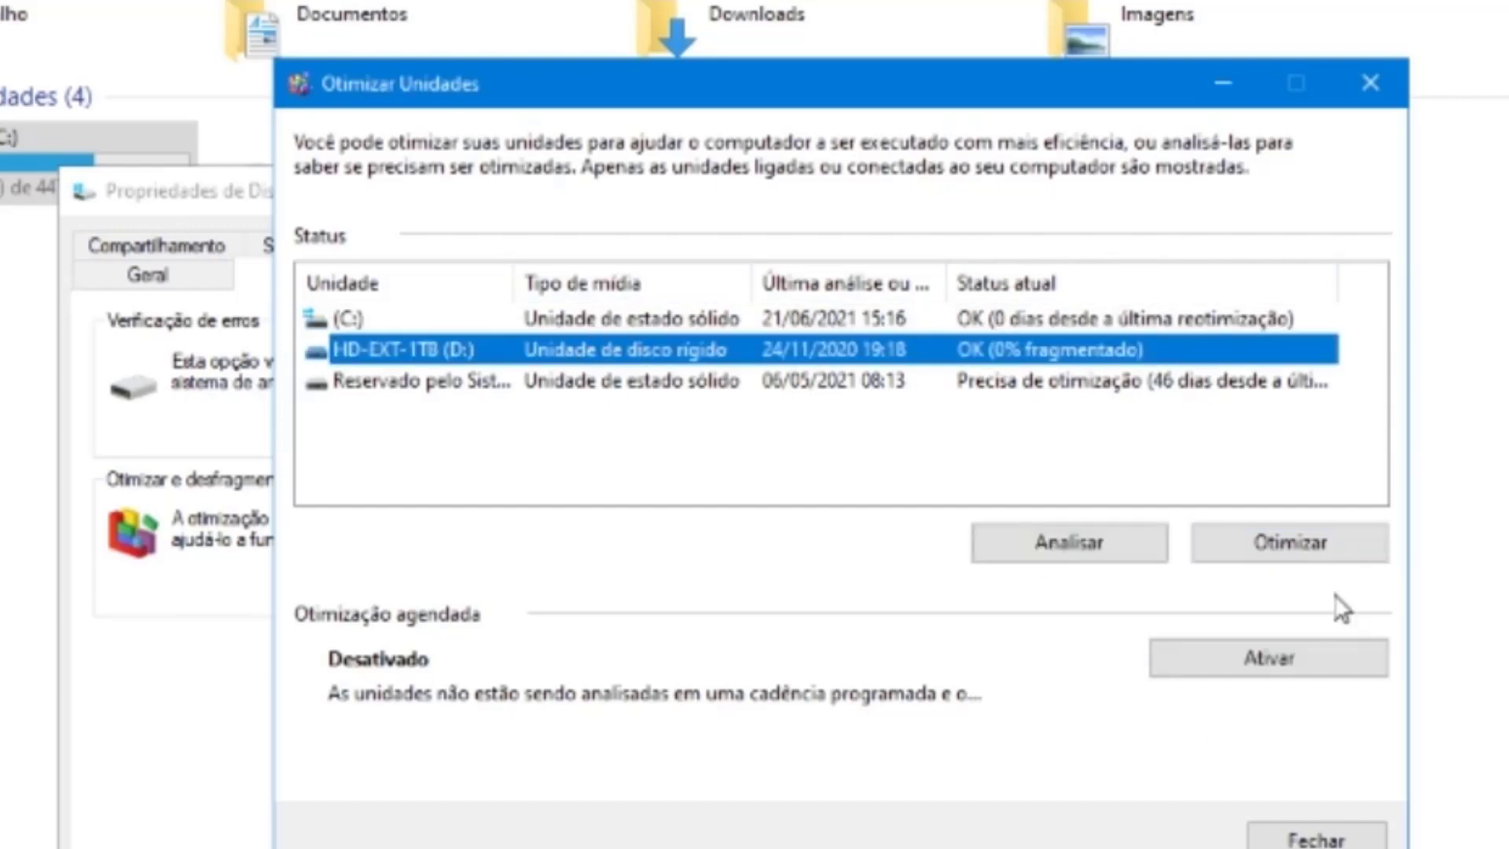
pyautogui.click(1215, 550)
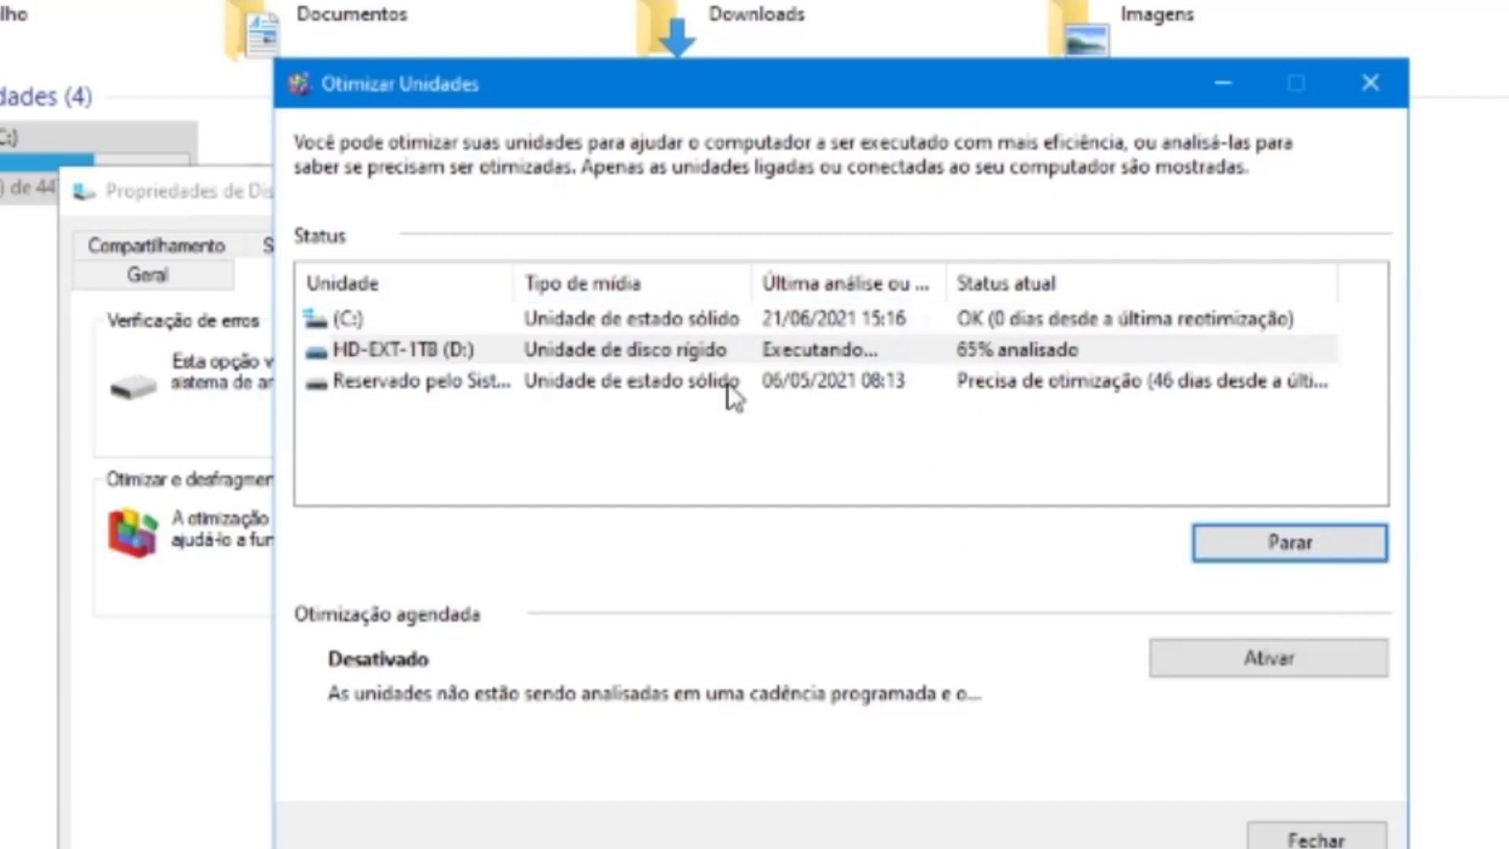